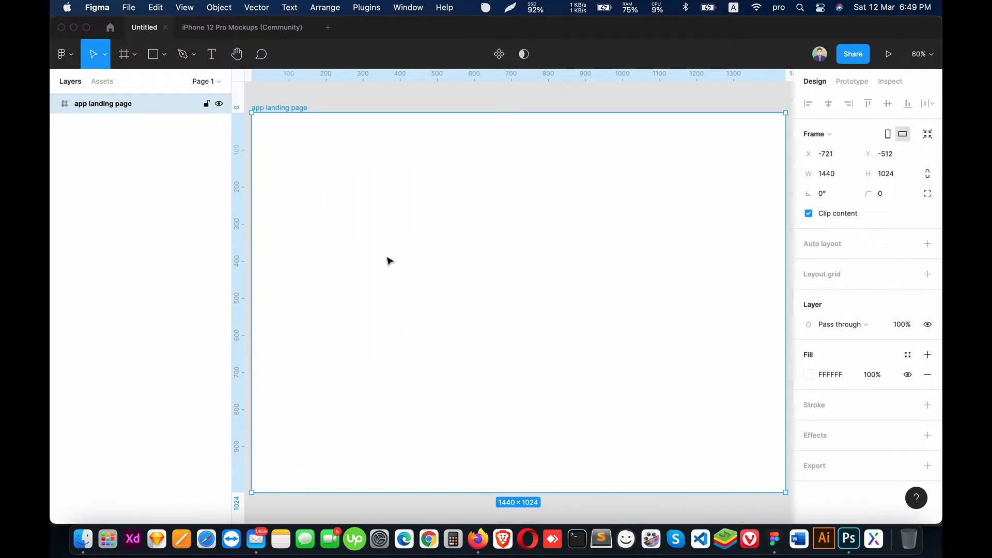
Step: Turn on layout grid visibility for the canvas
scroll(390, 261, up, 1)
key(ctrl+g)
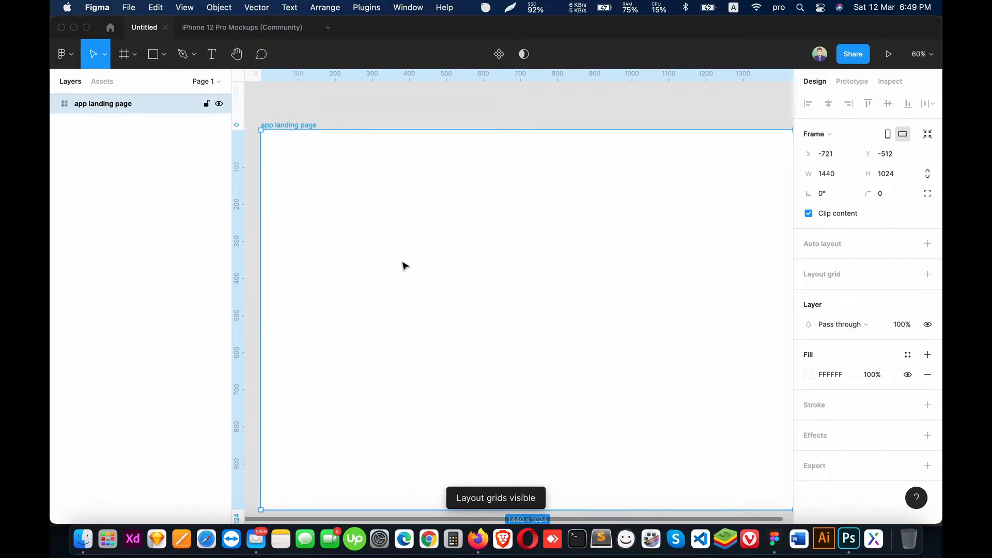
scroll(445, 230, right, 1)
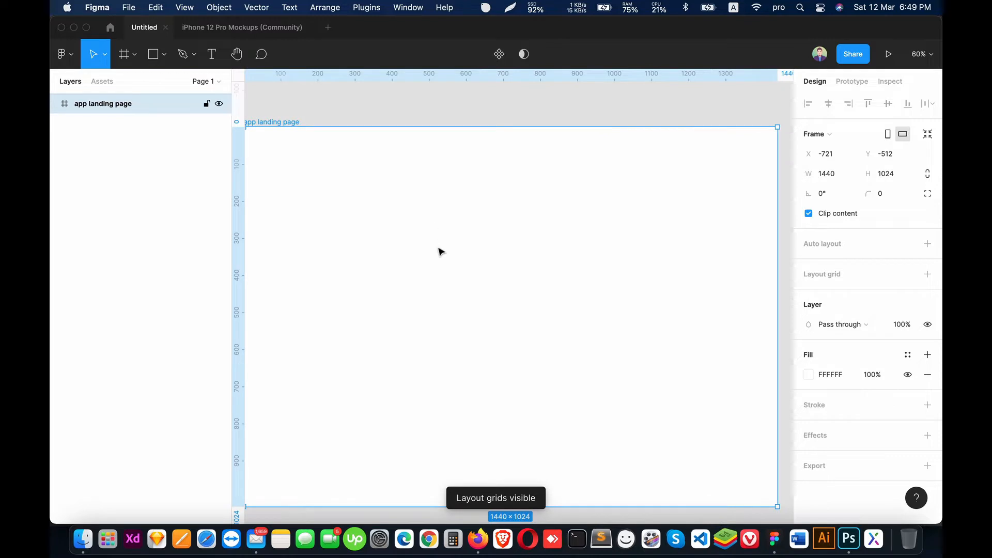
scroll(452, 264, left, 1)
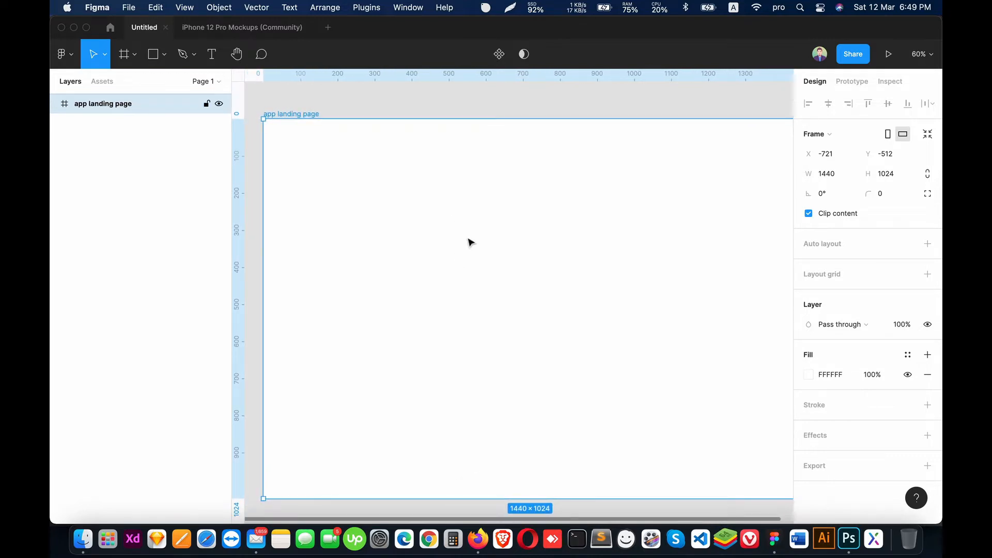
Step: Add the text "Task" to the app landing page frame and style it Roboto Bold at size 50
key(t)
click(431, 225)
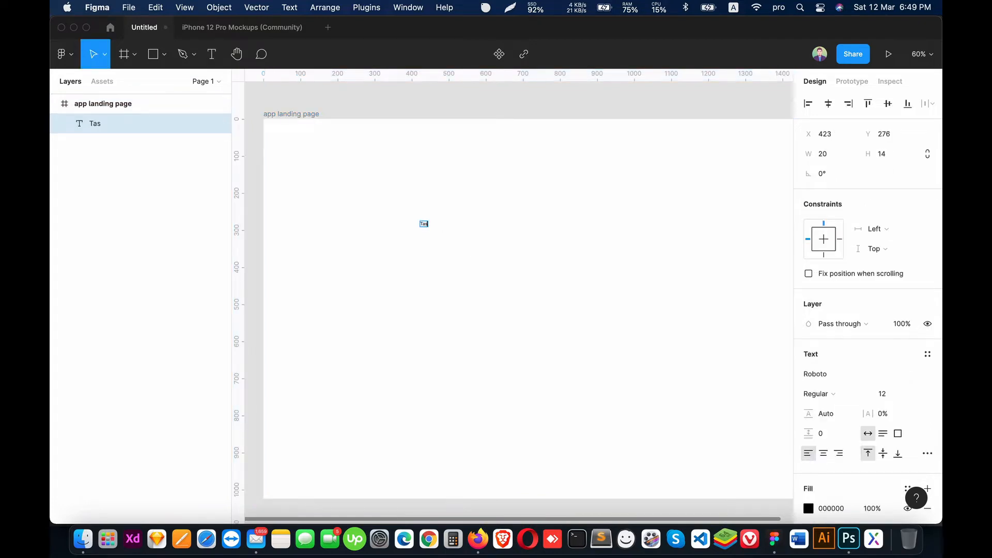
key(Escape)
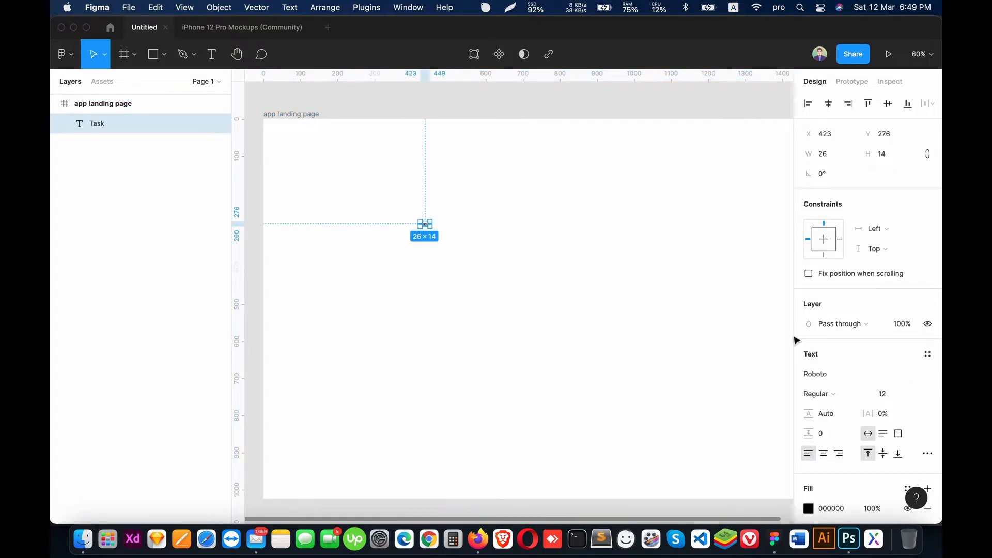
click(896, 396)
text(50)
key(Return)
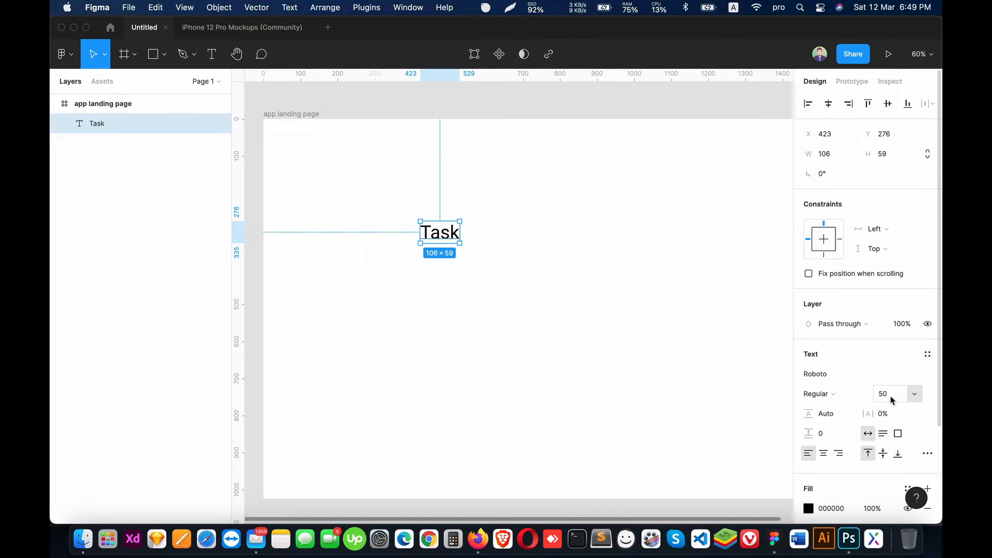
click(816, 394)
click(819, 438)
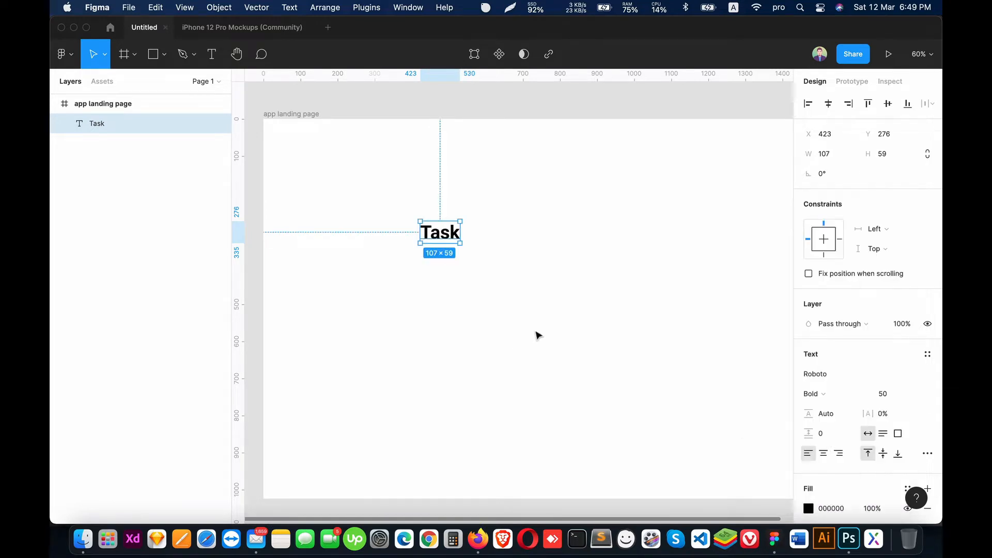
Step: Hide the layout grids and move the Task text to the upper-left of the frame, at about X 199, Y 32
key(ctrl+g)
drag(442, 237, 359, 147)
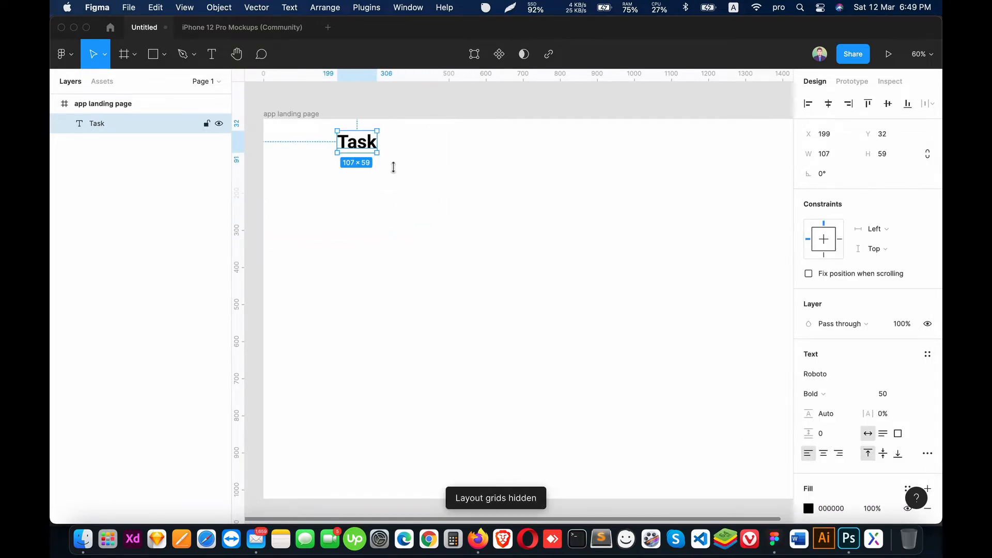
Step: Add a "Home" text in Roboto Medium at size 18 and centre it vertically with Task at about X 522, Y 51
scroll(392, 181, right, 2)
scroll(392, 181, up, 1)
key(t)
click(430, 199)
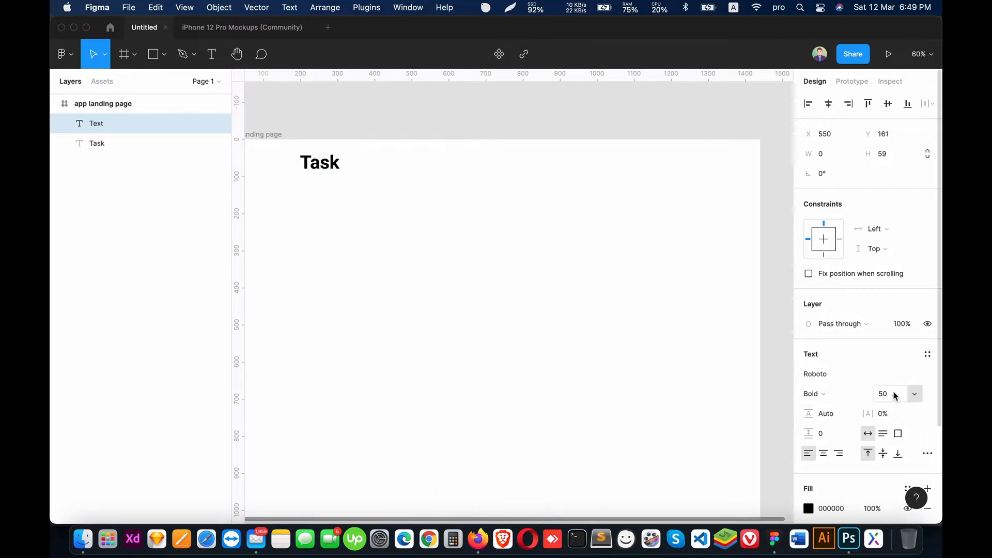
click(894, 396)
text(18)
key(Return)
click(841, 397)
click(843, 364)
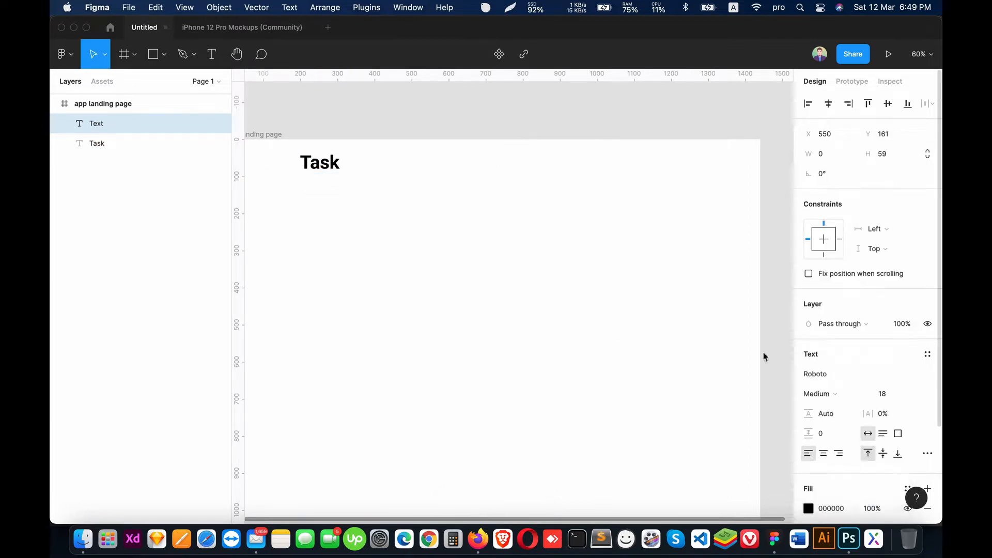
text(Home)
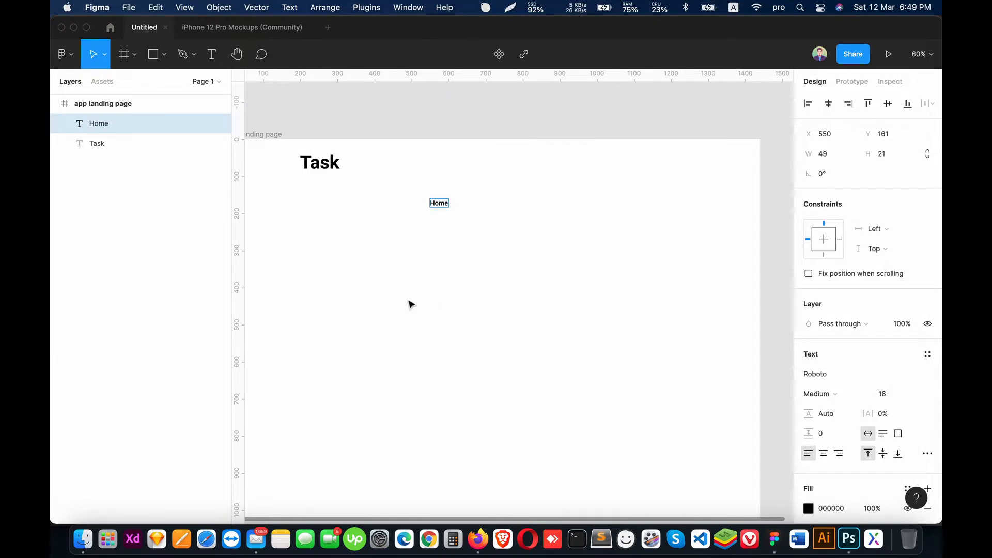
key(Escape)
drag(440, 206, 433, 165)
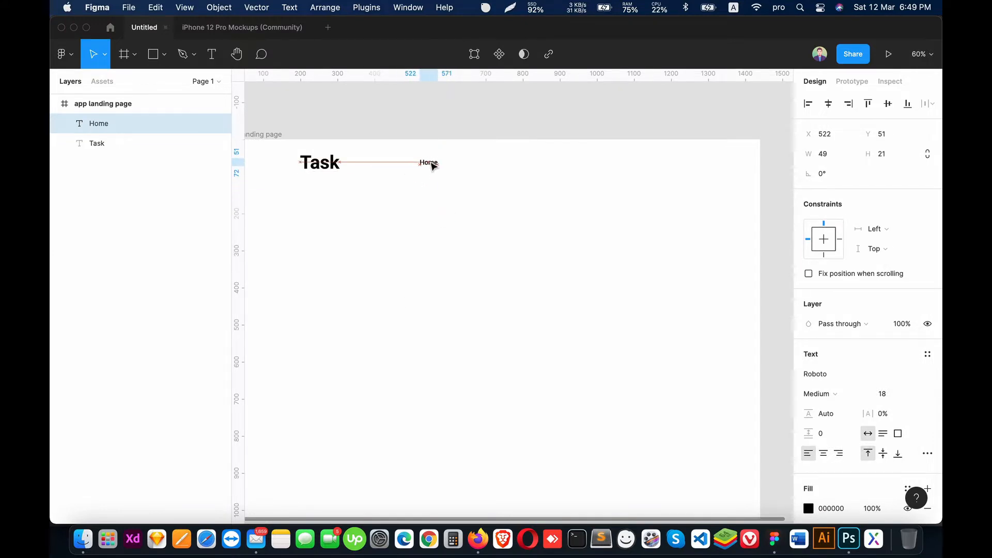
Step: Duplicate the Home text, place the copy to its right at about X 634, and change its wording to "About"
drag(426, 224, 431, 375)
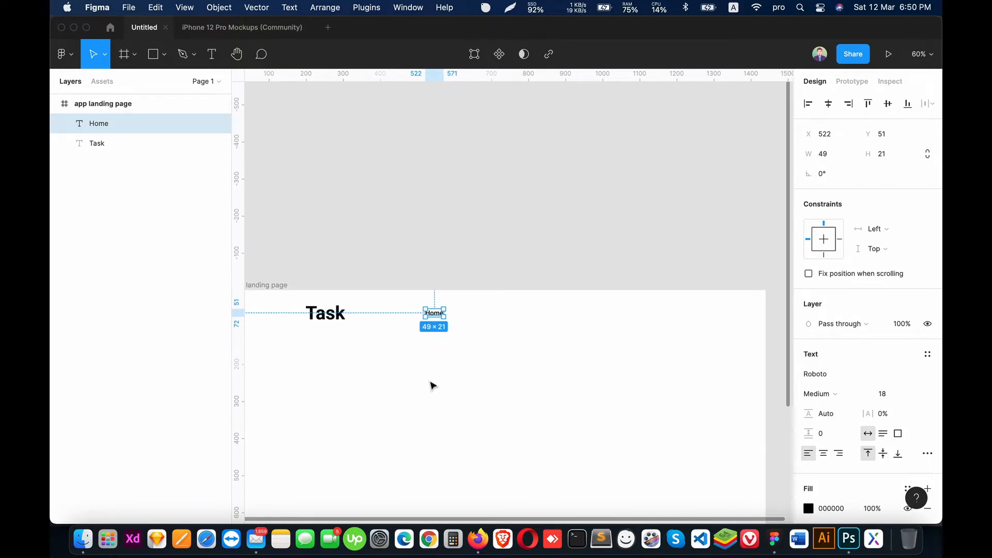
key(super+d)
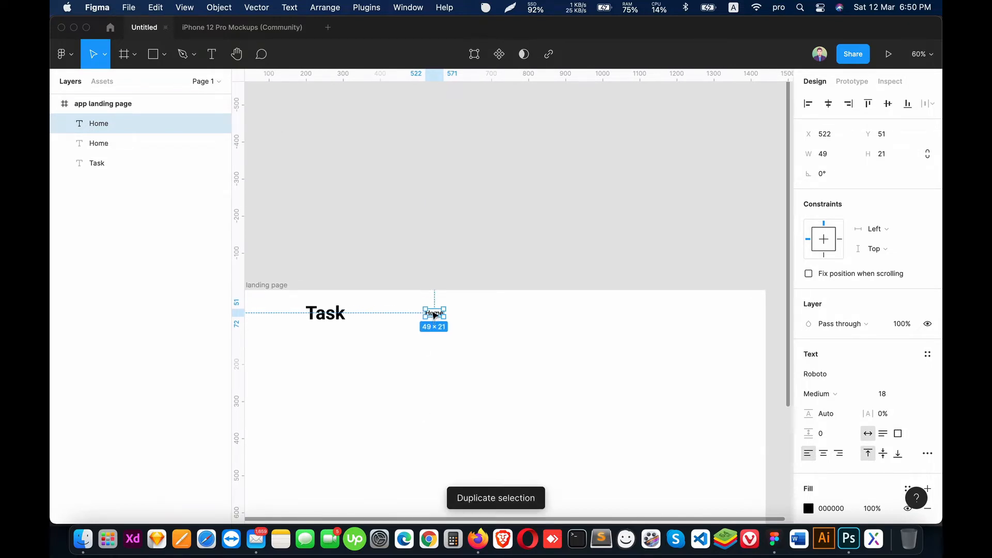
drag(435, 315, 476, 316)
double_click(476, 314)
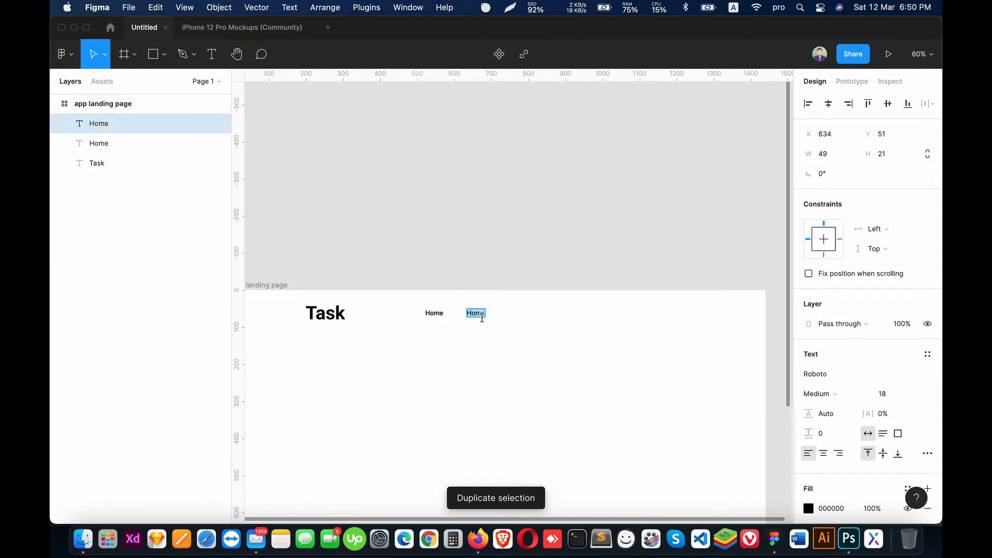
text(About)
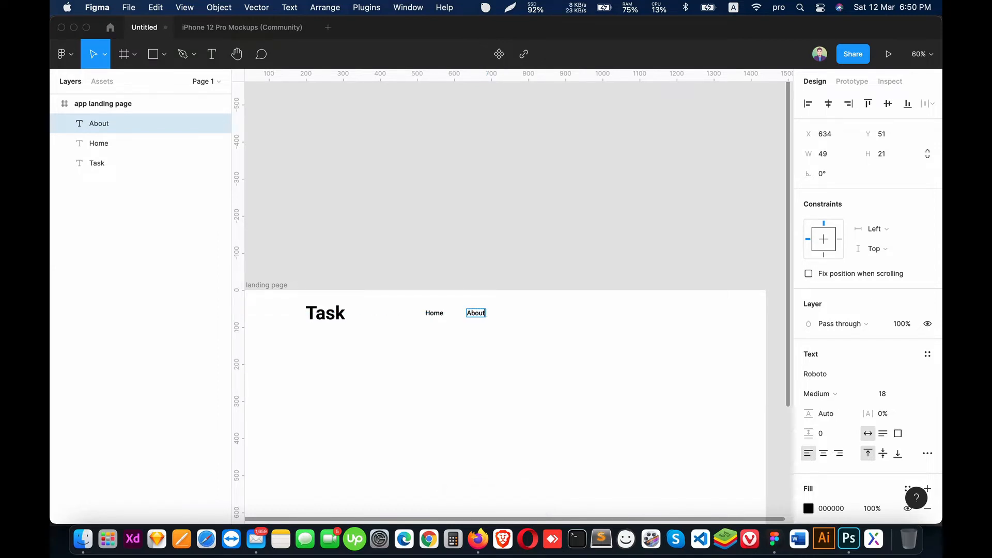
key(Escape)
Step: Duplicate the About text, place the copy to its right at about X 746, and change its wording to "How It Works"
key(super+d)
drag(477, 320, 520, 317)
double_click(519, 314)
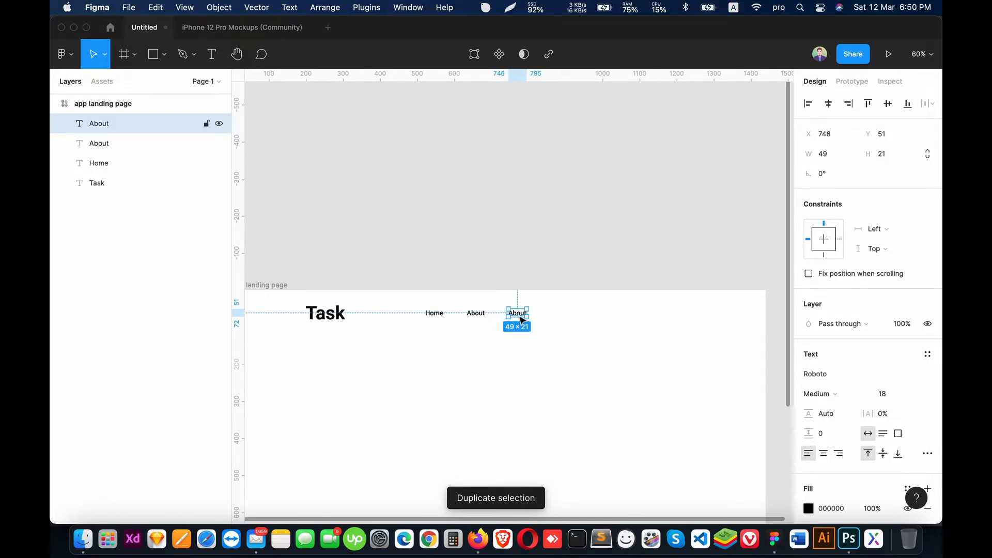
text(How It Works)
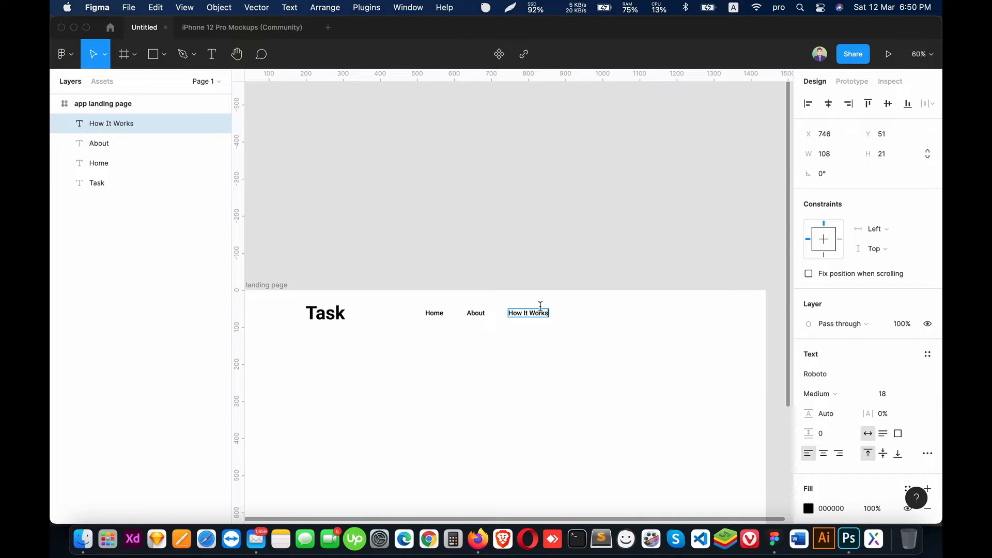
key(Escape)
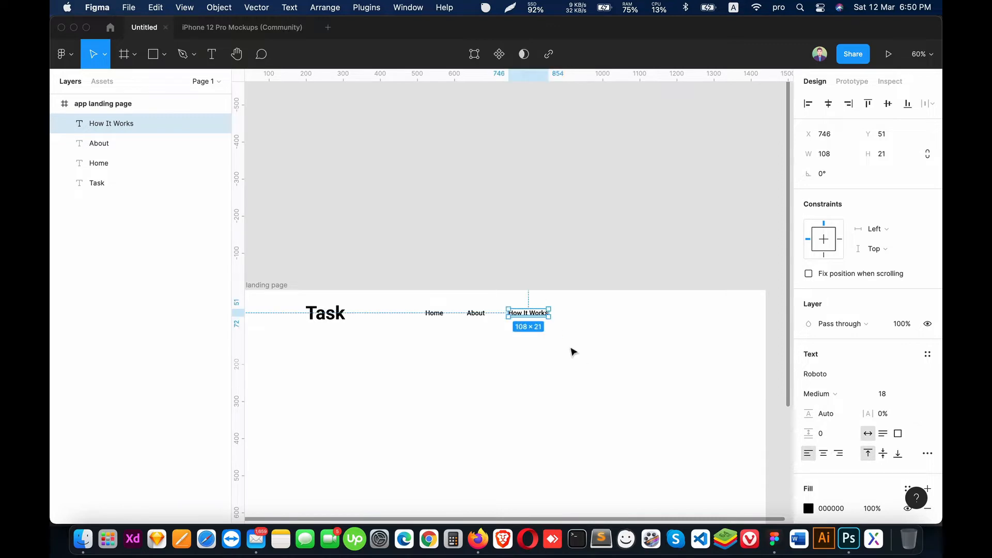
Step: Duplicate the How It Works text, place the copy to its right at about X 917, and change its wording to "Download"
key(super+d)
drag(538, 315, 594, 319)
double_click(594, 318)
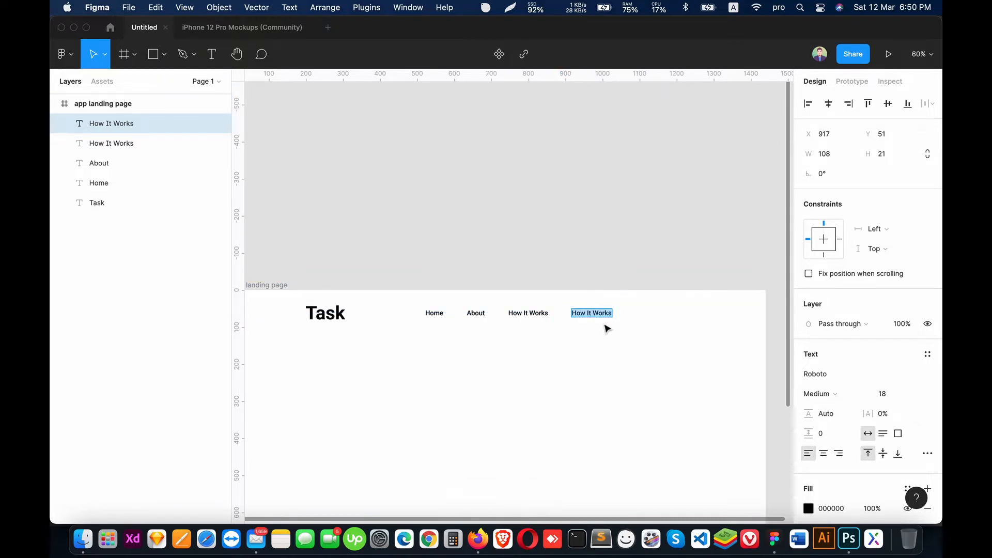
text(Download)
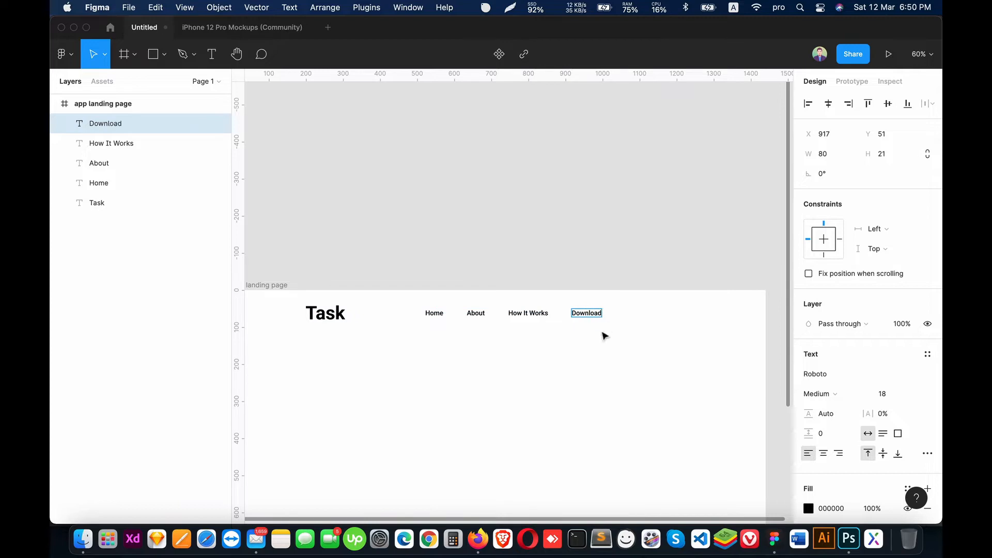
key(Escape)
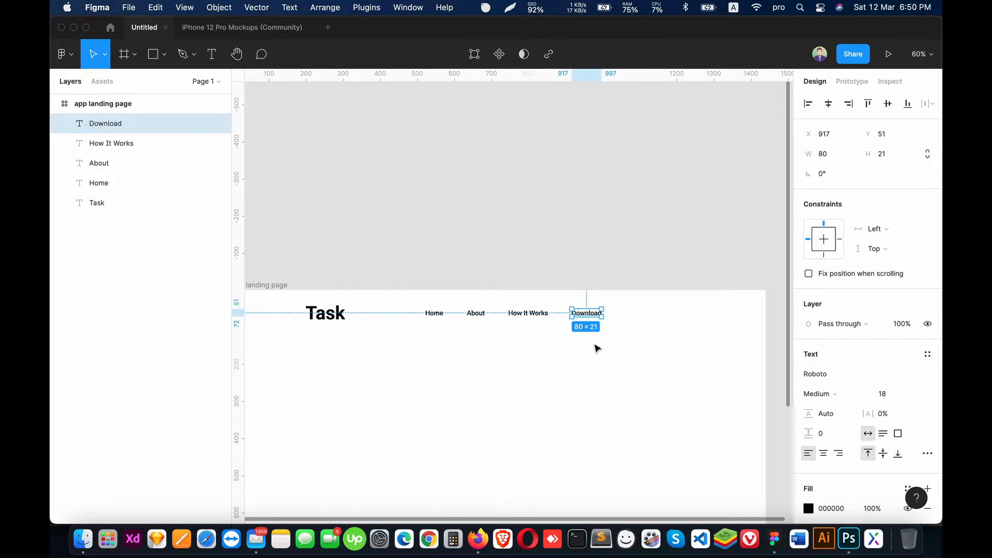
Step: Duplicate the Download text, place the copy to its right at about X 1060, and change its wording to "Reviews"
key(super+d)
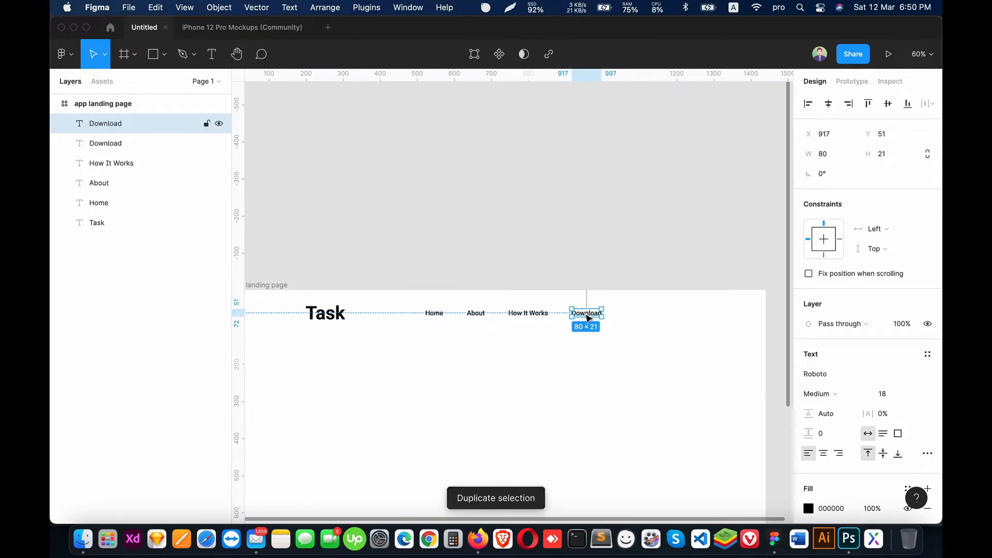
drag(593, 316, 639, 317)
double_click(641, 316)
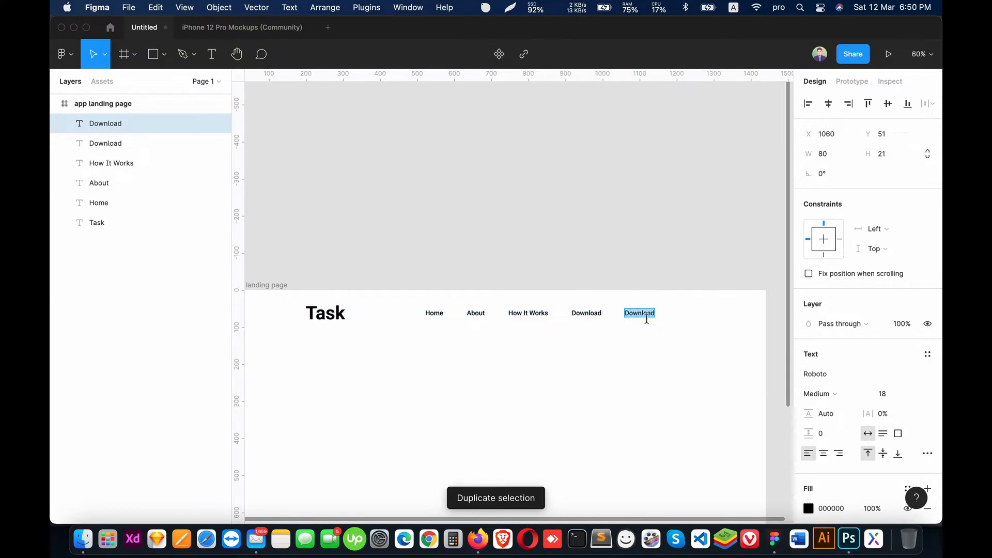
text(Reviews)
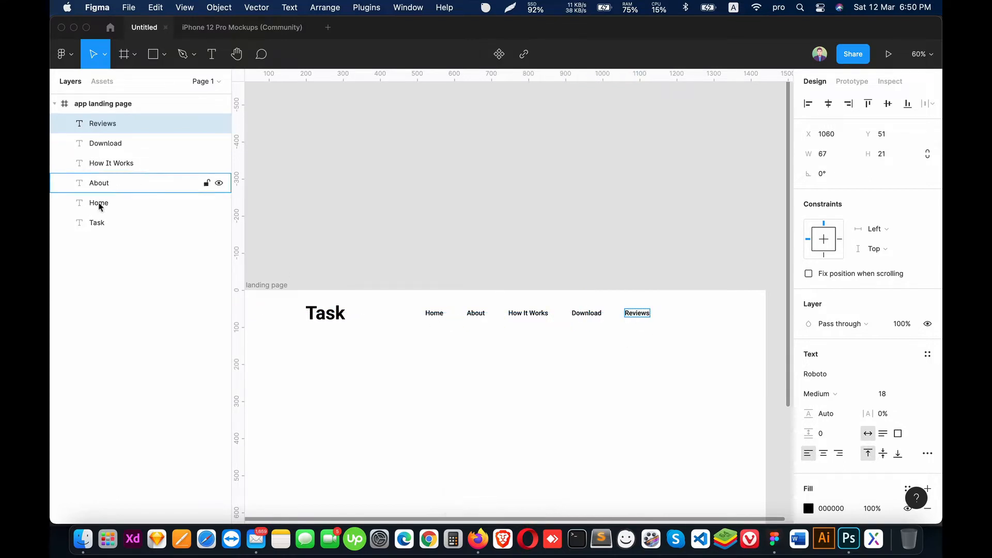
Step: Group the five navigation texts, Home through Reviews
shift+click(106, 205)
key(super+g)
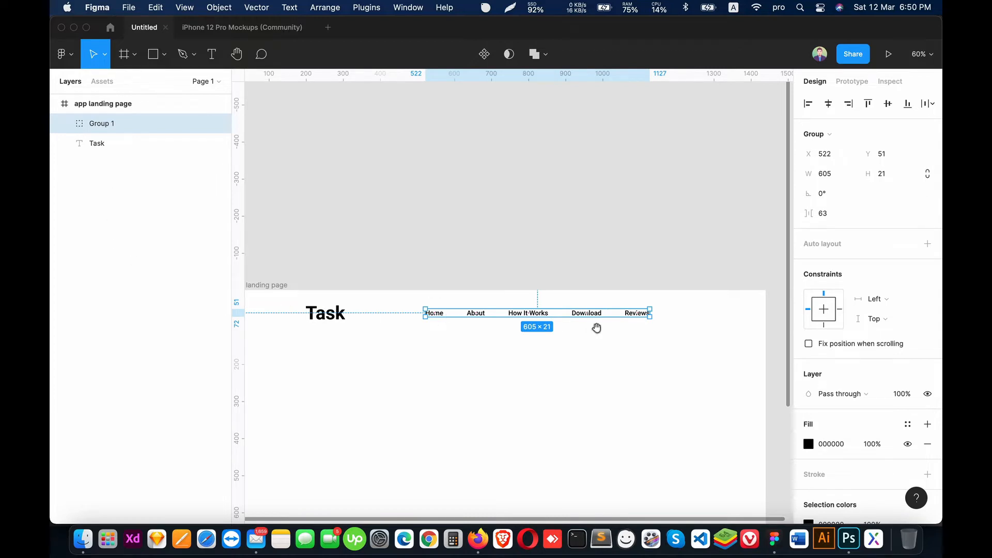
drag(597, 328, 584, 319)
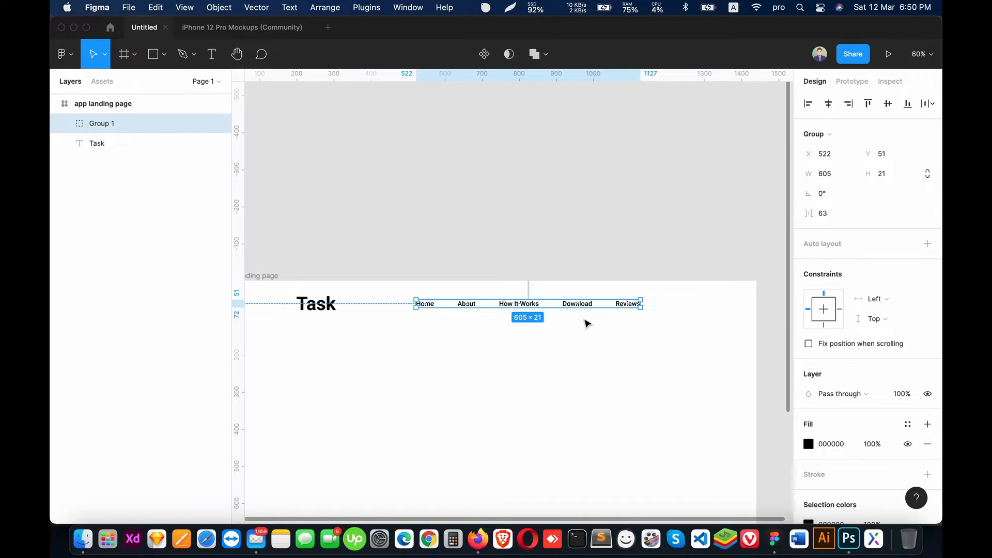
key(ctrl+g)
scroll(528, 289, down, 5)
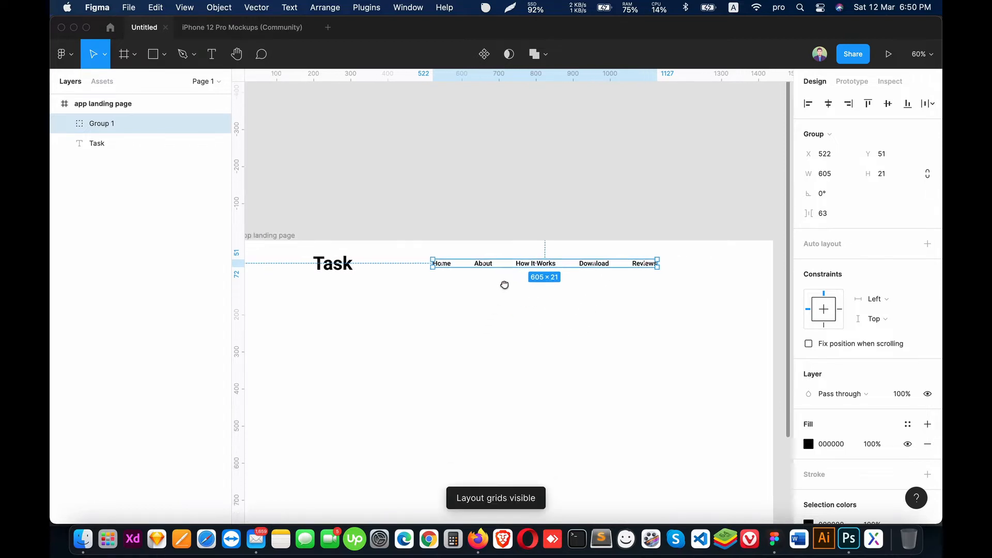
key(ctrl+g)
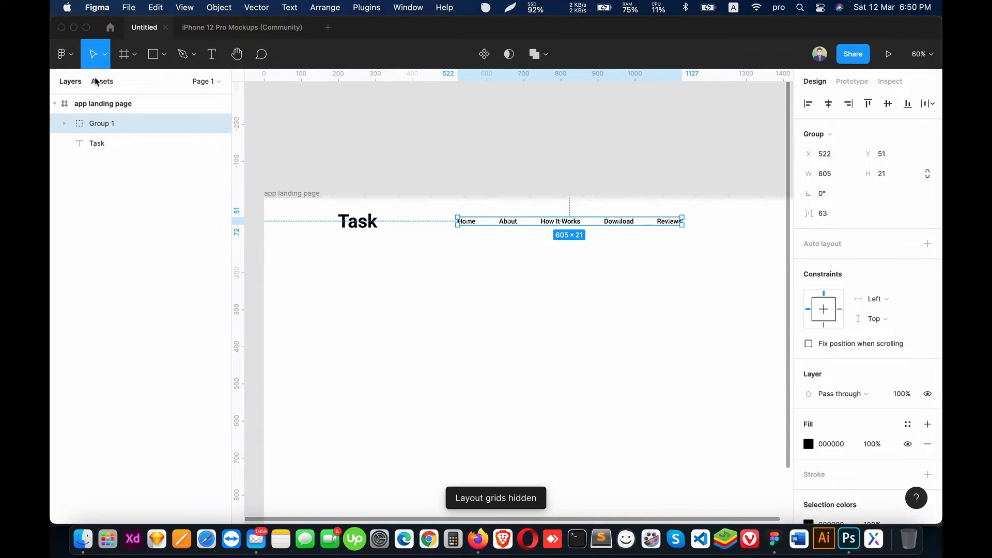
Step: Draw a rectangle about 1402 by 112 across the frame, overlapping the lower part of the navigation texts
click(153, 54)
click(164, 53)
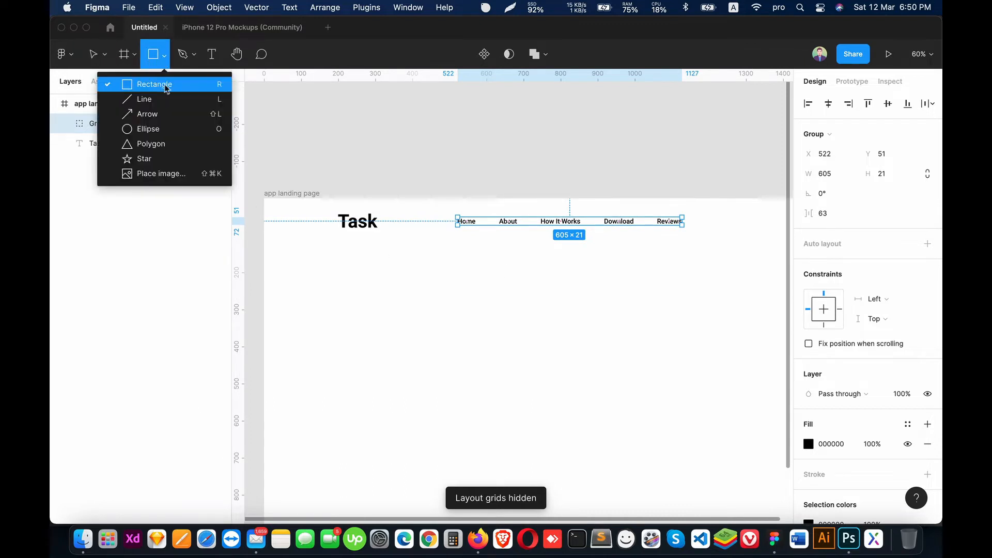
click(166, 83)
mouse_move(273, 224)
mouse_down()
mouse_move(692, 272)
mouse_move(786, 267)
mouse_up()
Step: Stretch the rectangle to both side edges of the frame, 1440 wide, and align it to the frame's top
scroll(511, 250, right, 4)
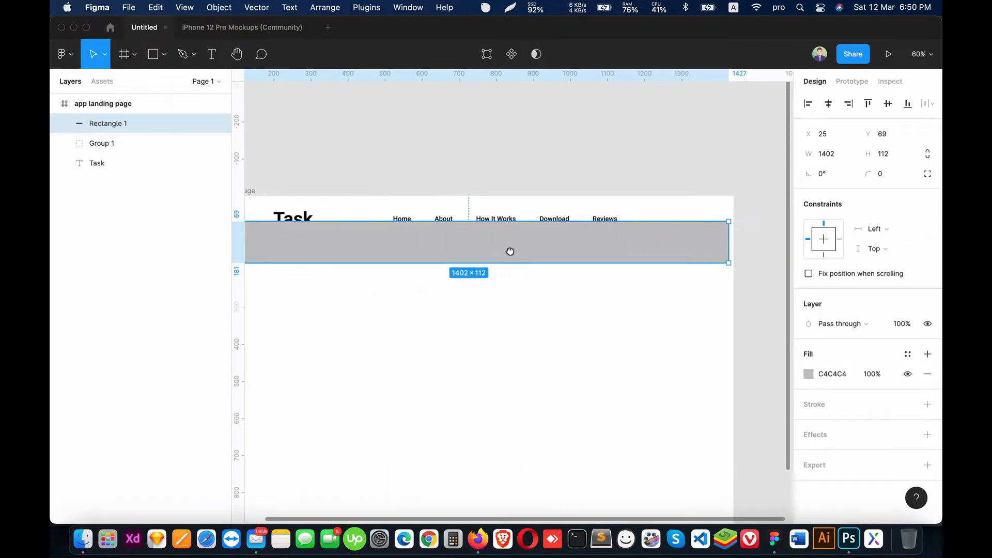
drag(709, 239, 714, 240)
scroll(527, 263, left, 4)
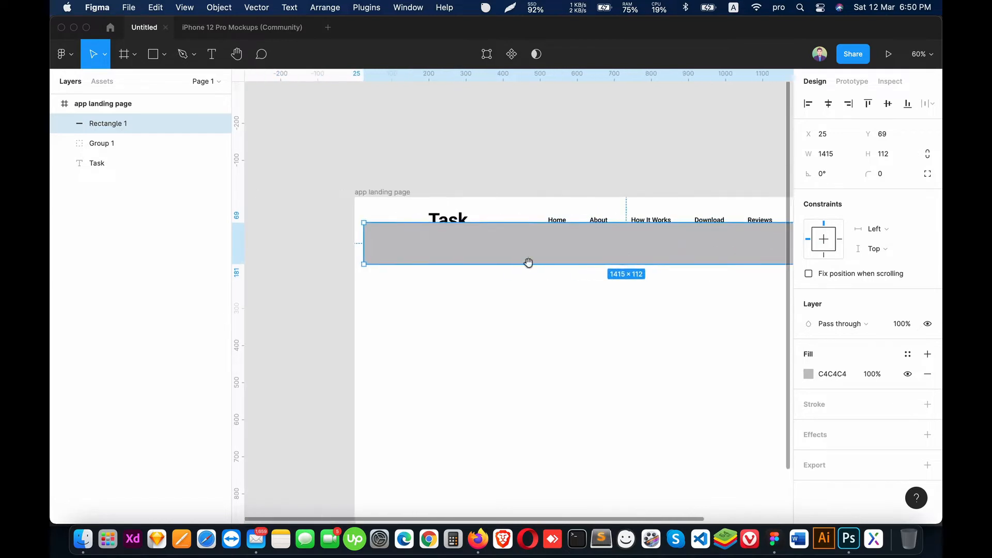
drag(362, 242, 352, 243)
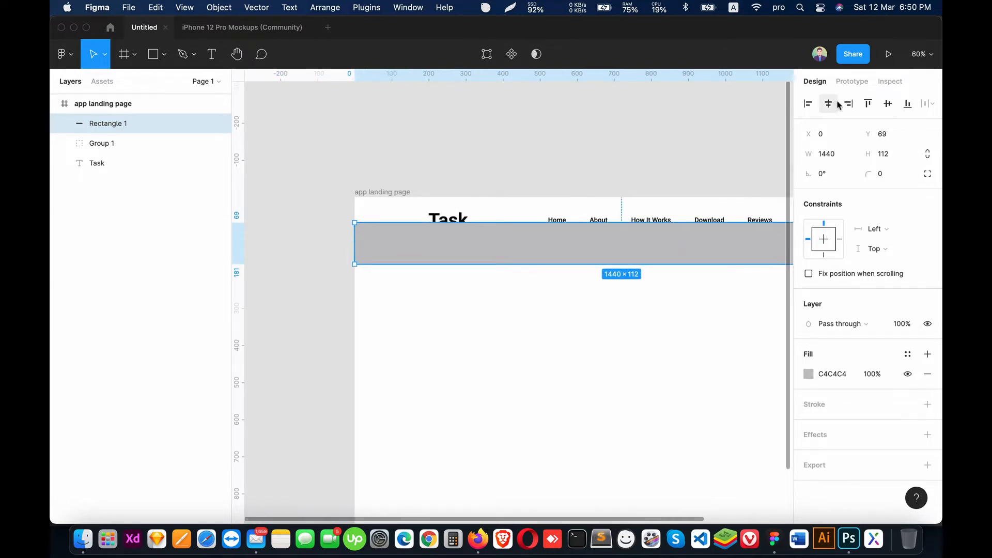
click(868, 104)
Step: Move the navigation group and the Task text above the rectangle in the layer order, and clear the selection
click(103, 144)
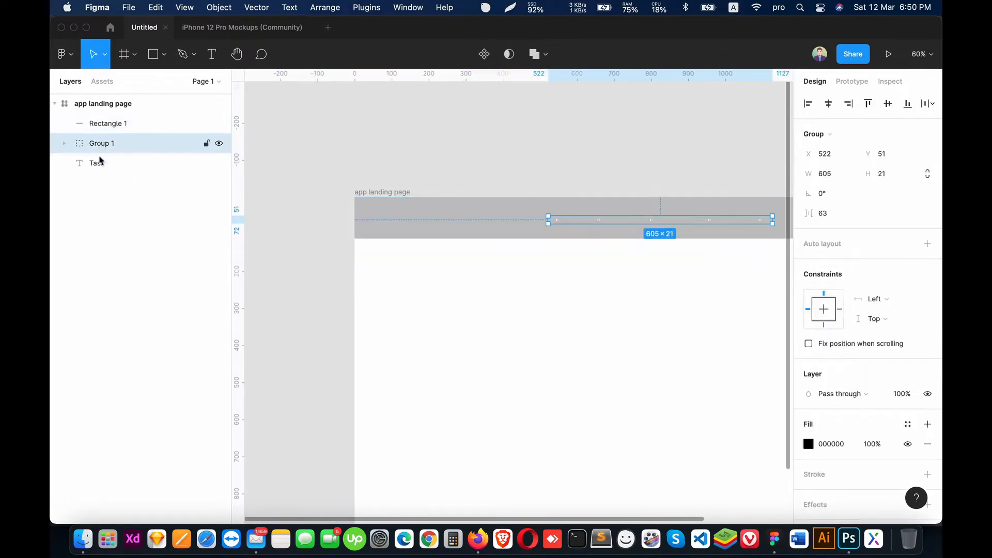
shift+click(95, 163)
drag(104, 150, 109, 130)
click(530, 263)
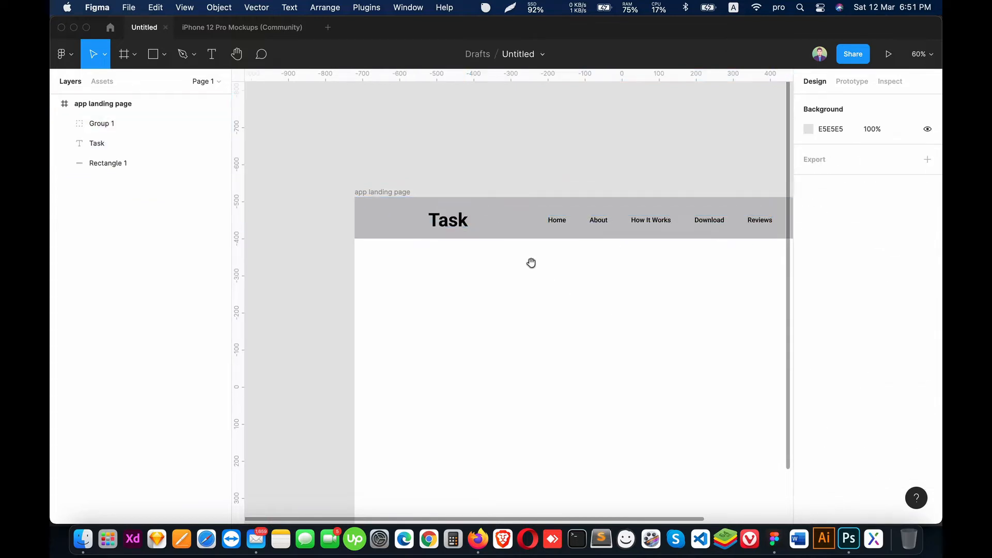
Step: Shorten the header rectangle from its lower edge so it measures 1440 by 91
scroll(569, 263, right, 5)
scroll(568, 263, up, 2)
click(748, 252)
drag(620, 274, 620, 266)
Step: Group the Task text with the navigation group and center that group vertically on the header rectangle
click(150, 144)
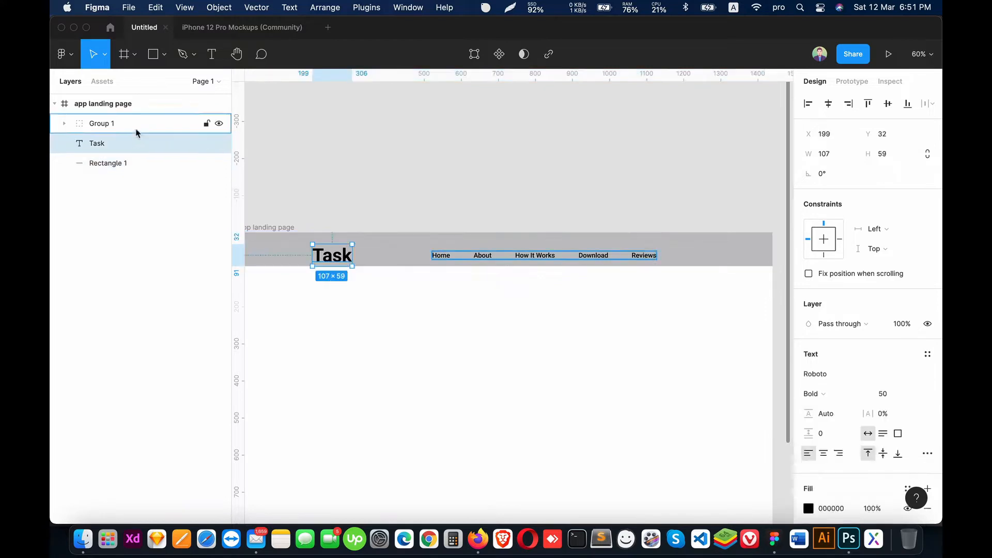
shift+click(134, 127)
key(super+g)
shift+click(123, 145)
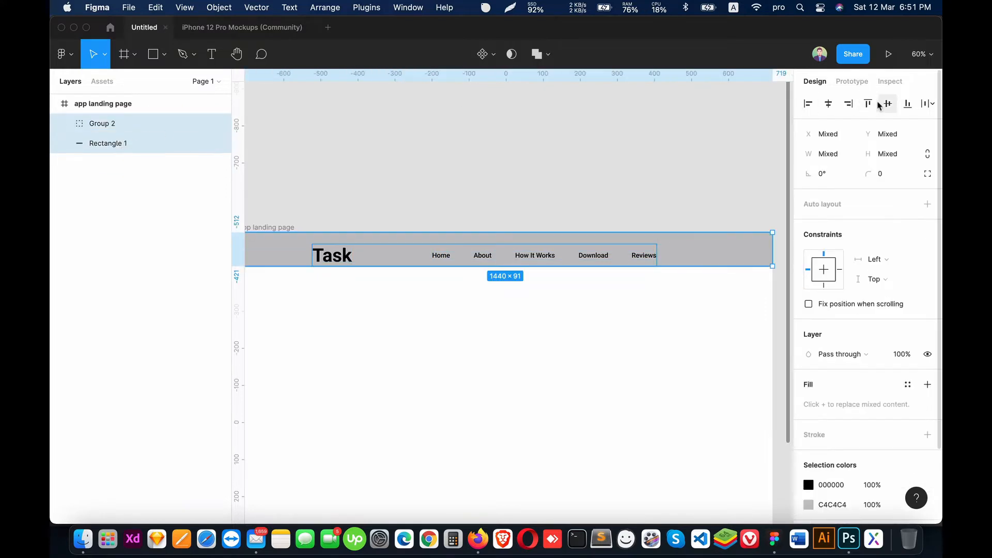
click(888, 104)
click(638, 372)
Step: Make layout grids visible, add one to the app landing page frame and turn it into 12 columns
key(ctrl+g)
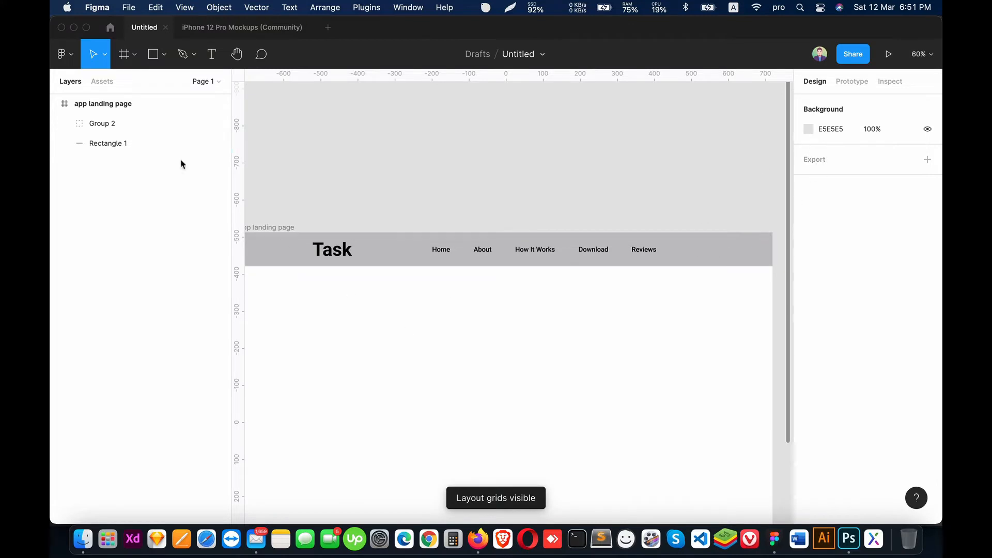
click(126, 103)
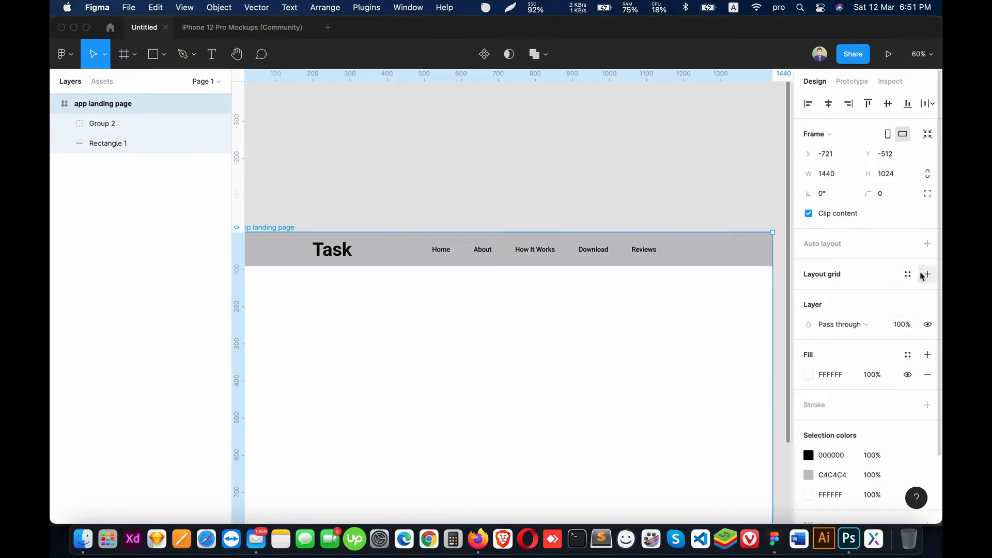
scroll(621, 277, down, 3)
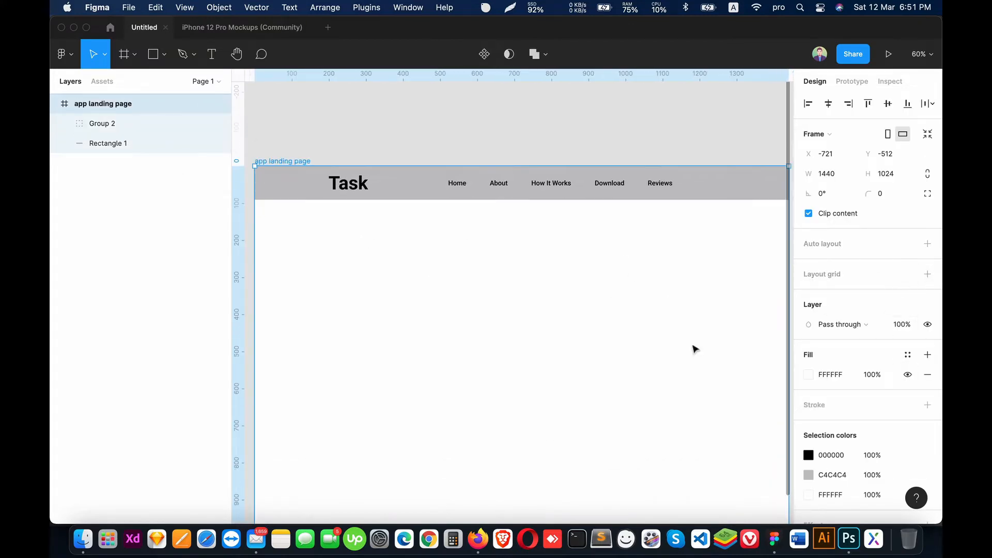
click(165, 56)
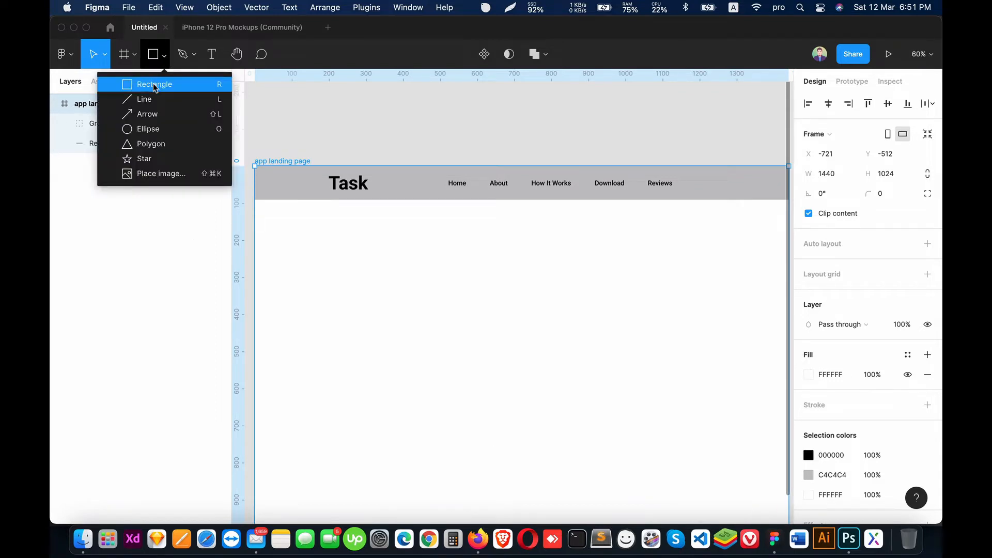
click(927, 274)
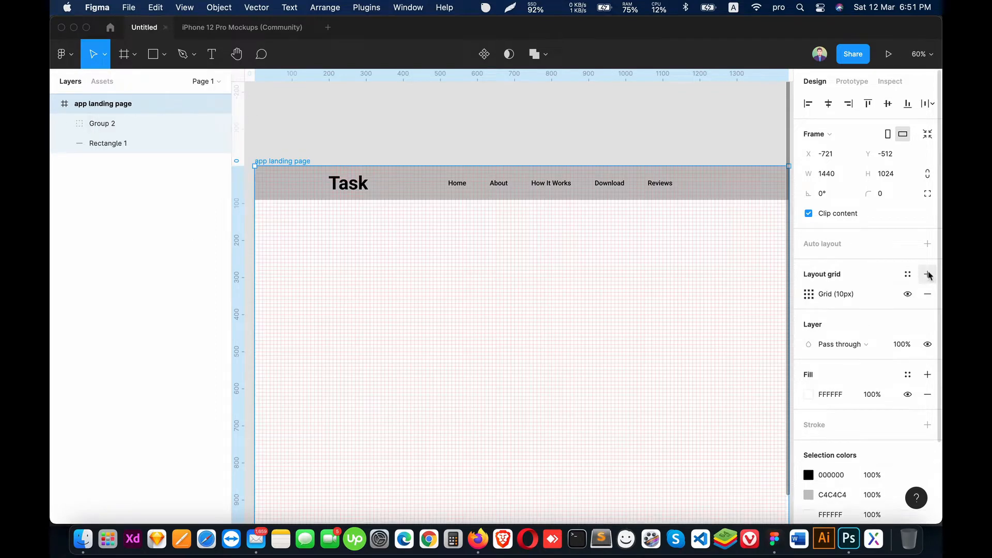
click(809, 295)
click(665, 297)
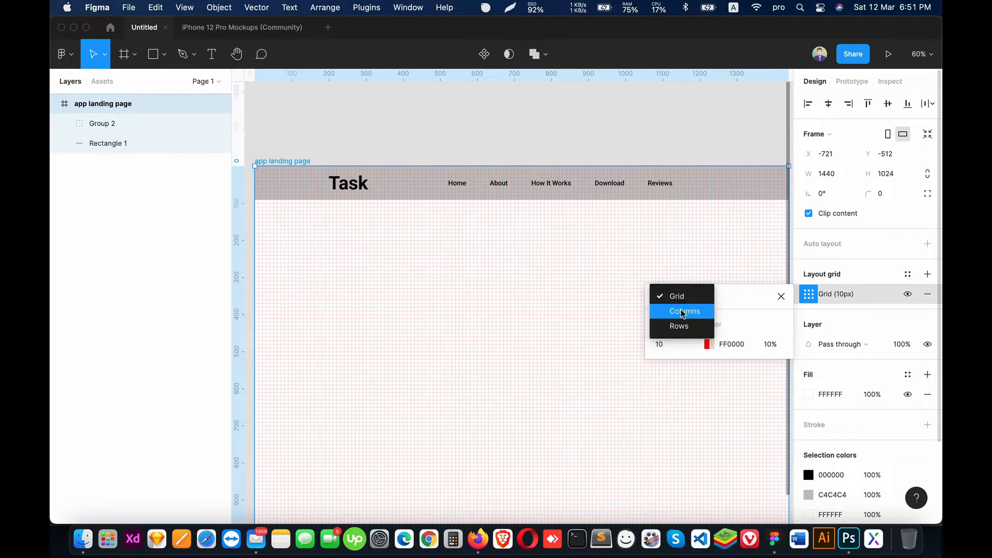
click(683, 311)
text(12)
key(Return)
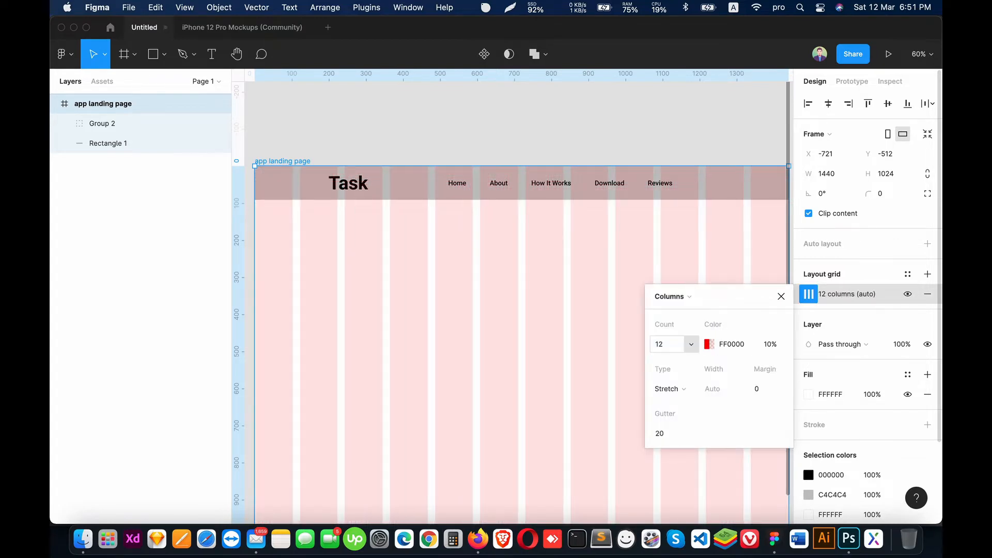
Step: Set the column grid to Center type with a column width of 70 and a gutter of 30
click(668, 389)
click(689, 375)
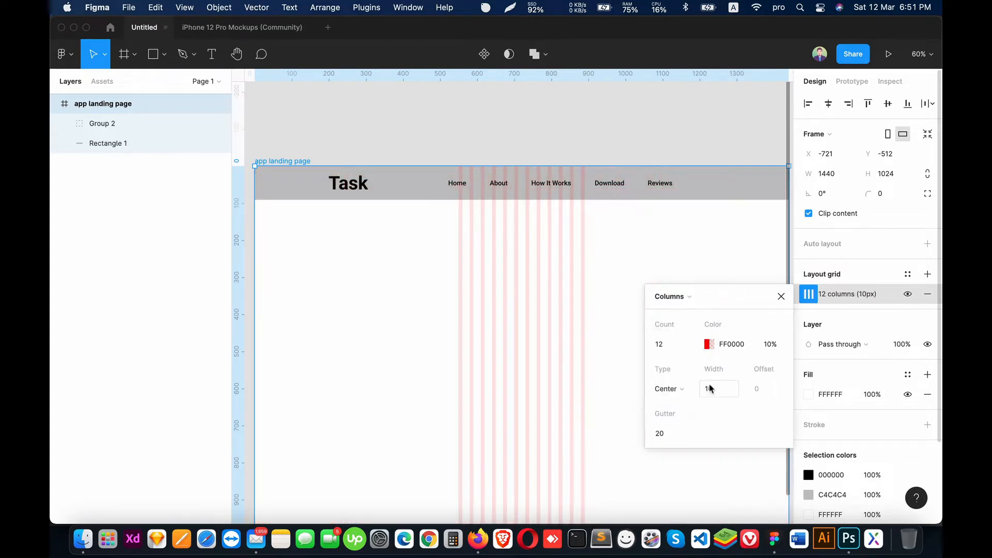
click(708, 389)
text(12)
key(Return)
click(720, 394)
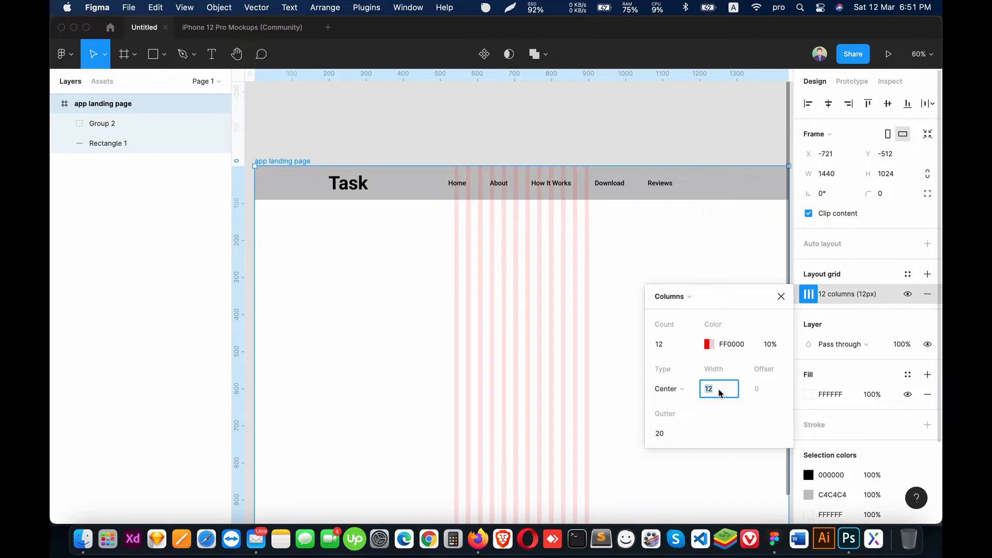
text(70)
key(Return)
click(671, 433)
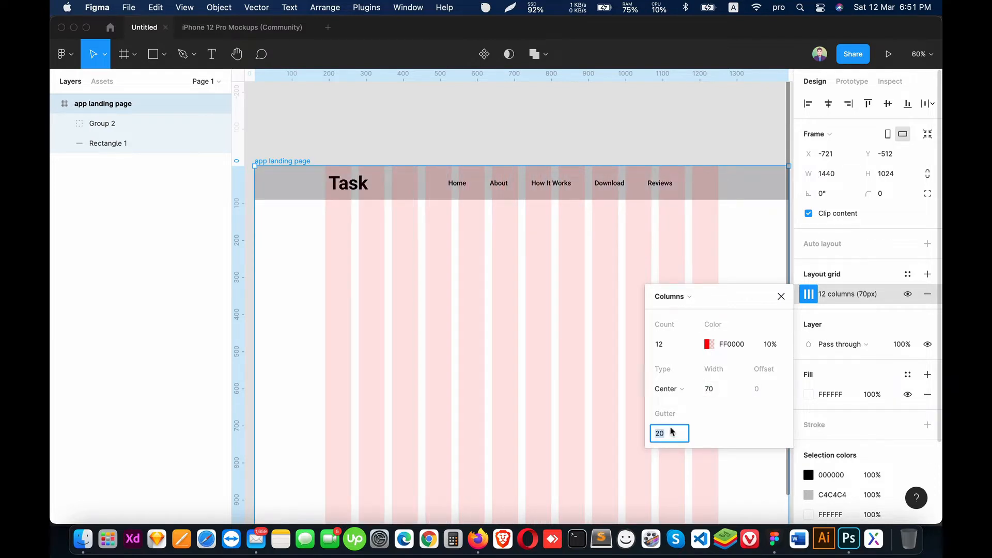
text(30)
key(Return)
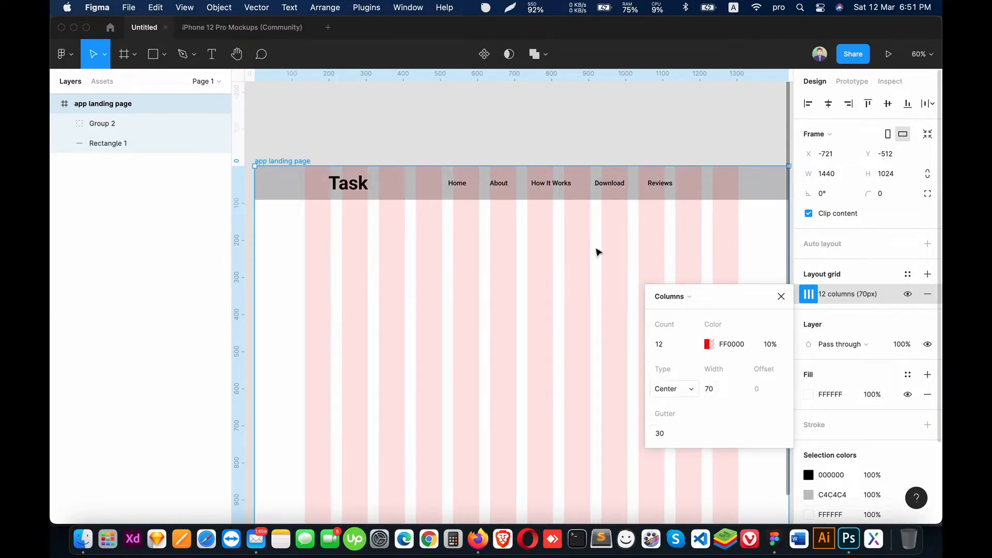
Step: Move the navigation group so its right end meets the last grid column's outer edge, and hide the layout grids
click(521, 140)
click(65, 124)
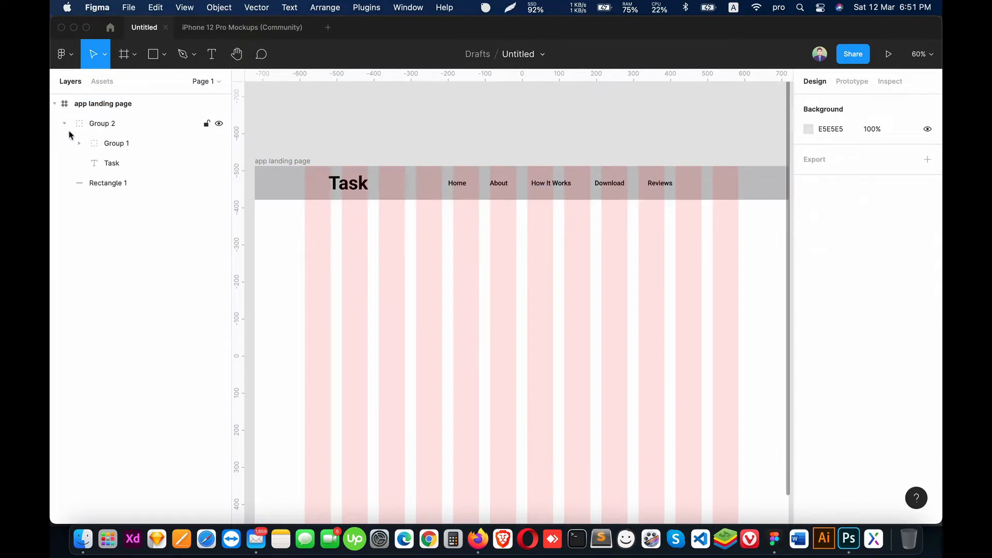
click(124, 145)
drag(500, 185, 567, 190)
click(564, 144)
key(ctrl+g)
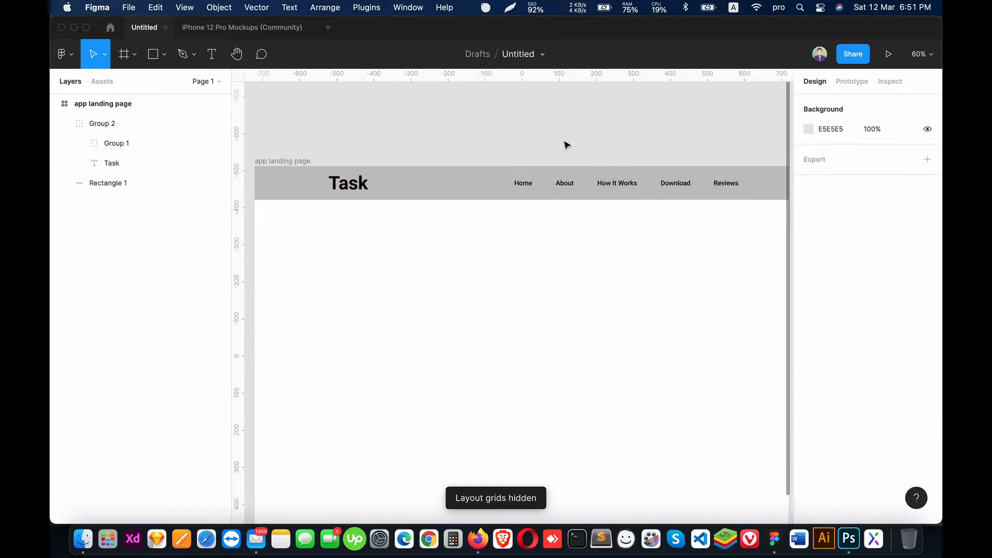
Step: Group the header's text group together with the background rectangle
click(476, 197)
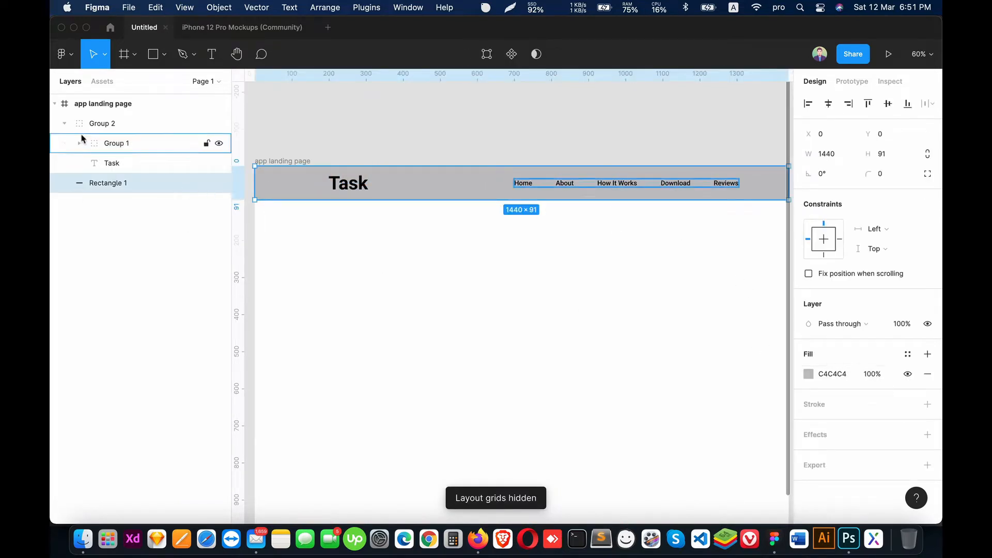
click(64, 124)
click(98, 127)
shift+click(94, 138)
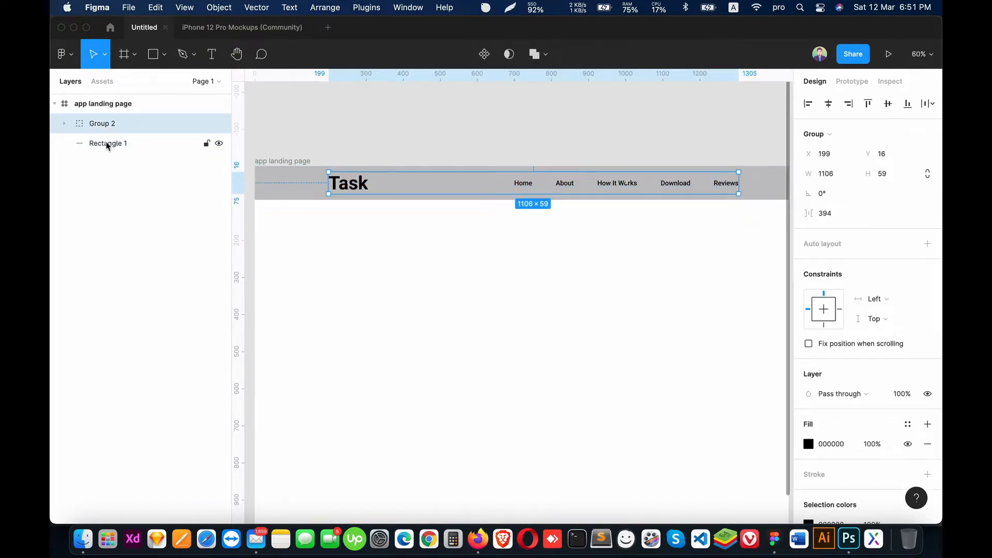
key(super+g)
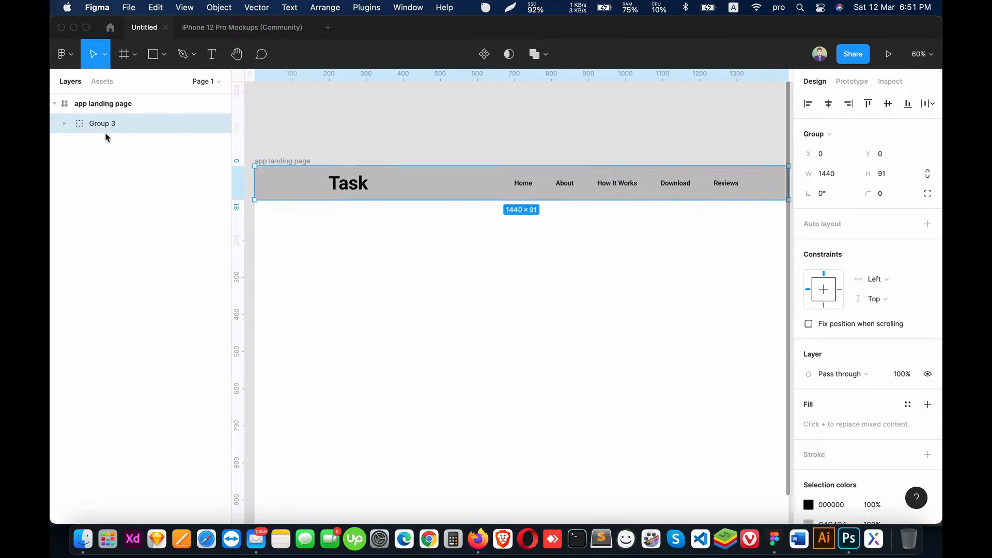
Step: Shorten the app landing page frame from its lower edge to a height of 820
key(super+minus)
scroll(403, 242, down, 1)
scroll(403, 242, right, 1)
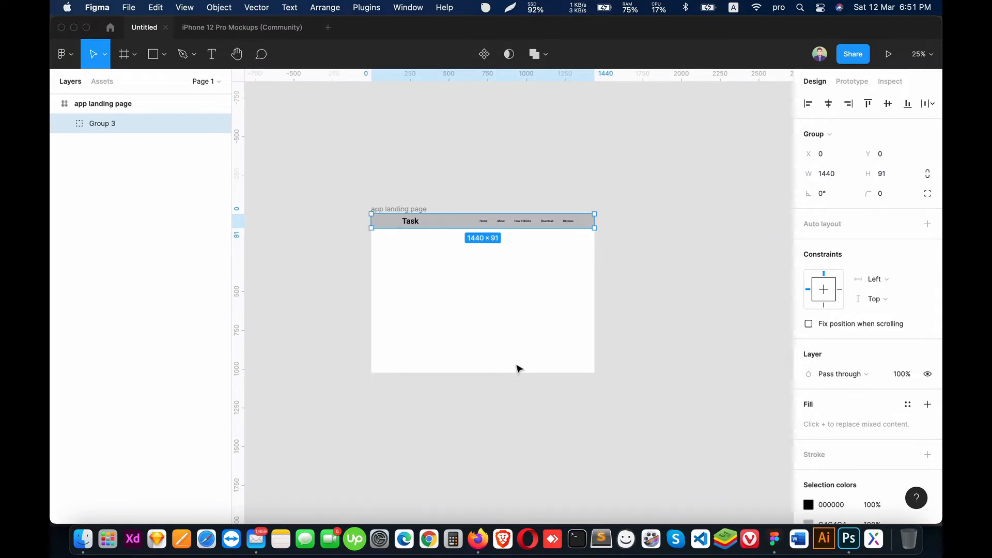
click(111, 106)
drag(491, 373, 490, 340)
key(super+plus)
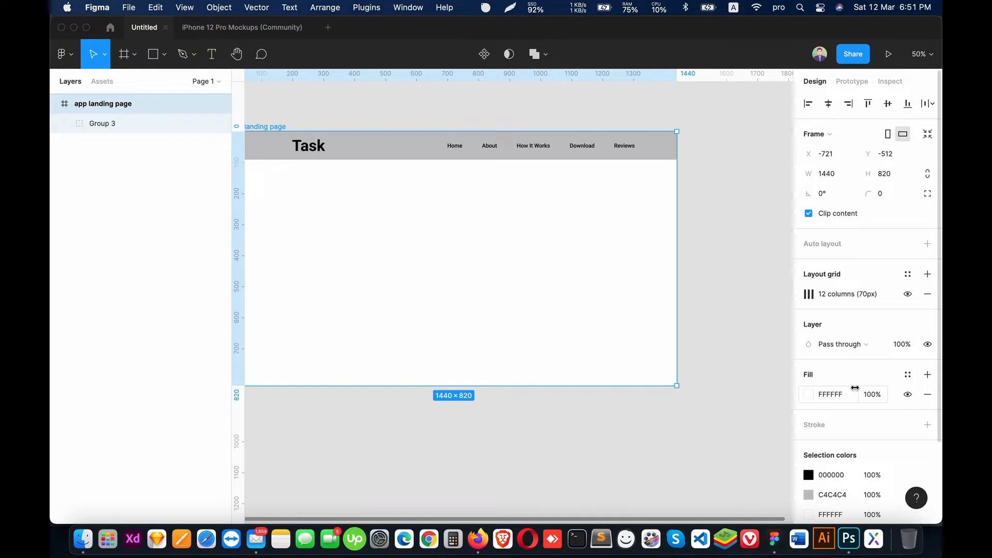
Step: Change the frame's fill color to the blue 2F54D7
click(809, 395)
drag(721, 377, 745, 378)
drag(738, 248, 761, 238)
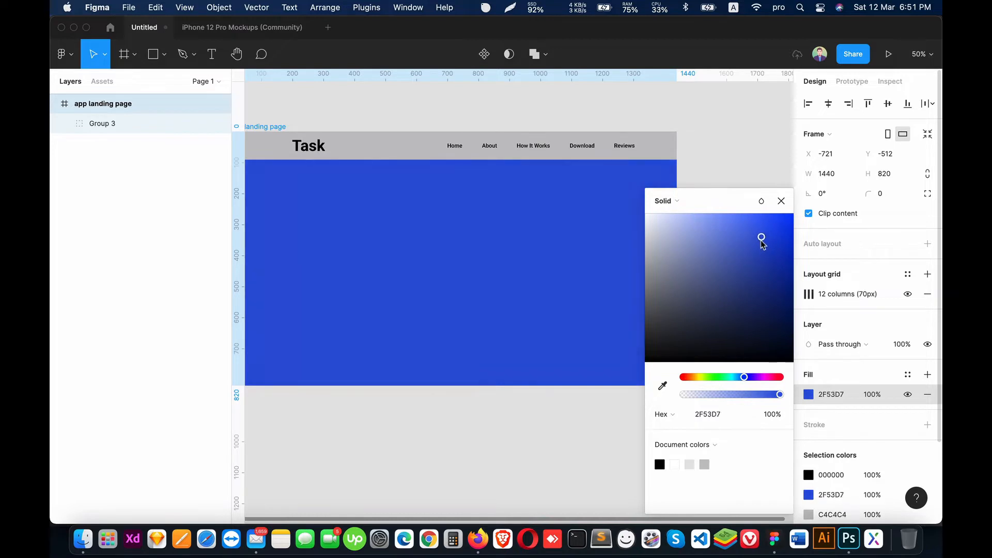
click(520, 242)
Step: Hide the header rectangle's fill and recolor the Task and navigation texts white, FFFFFF
double_click(421, 148)
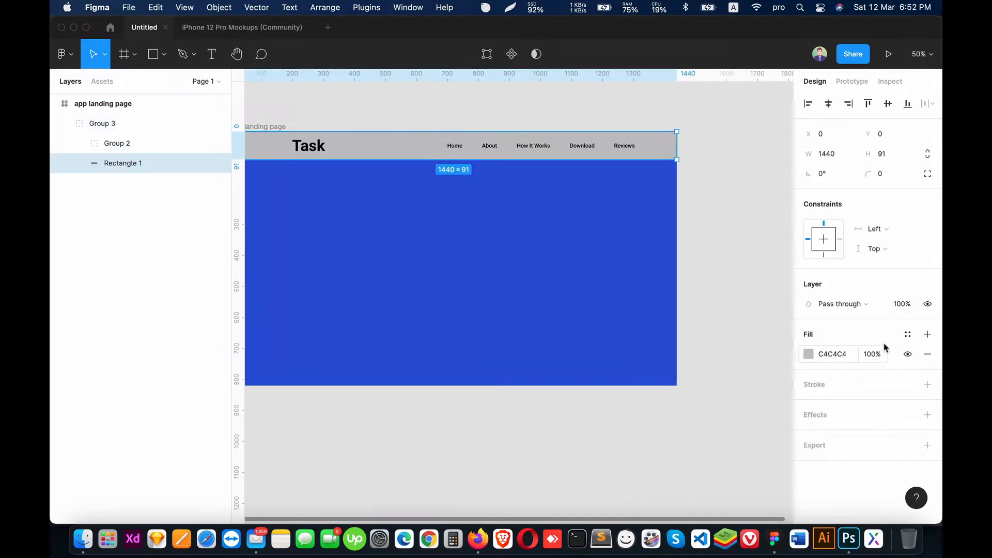
click(908, 354)
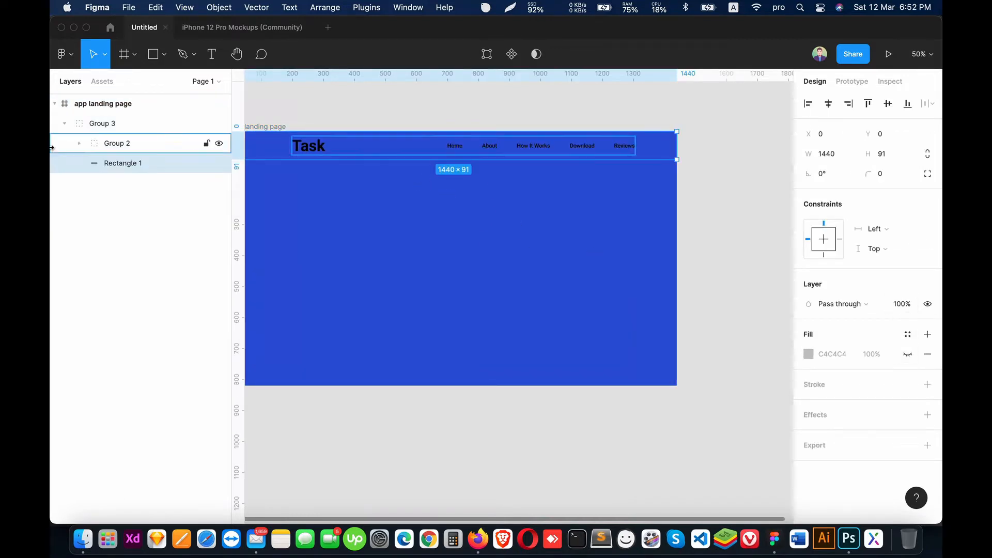
click(100, 152)
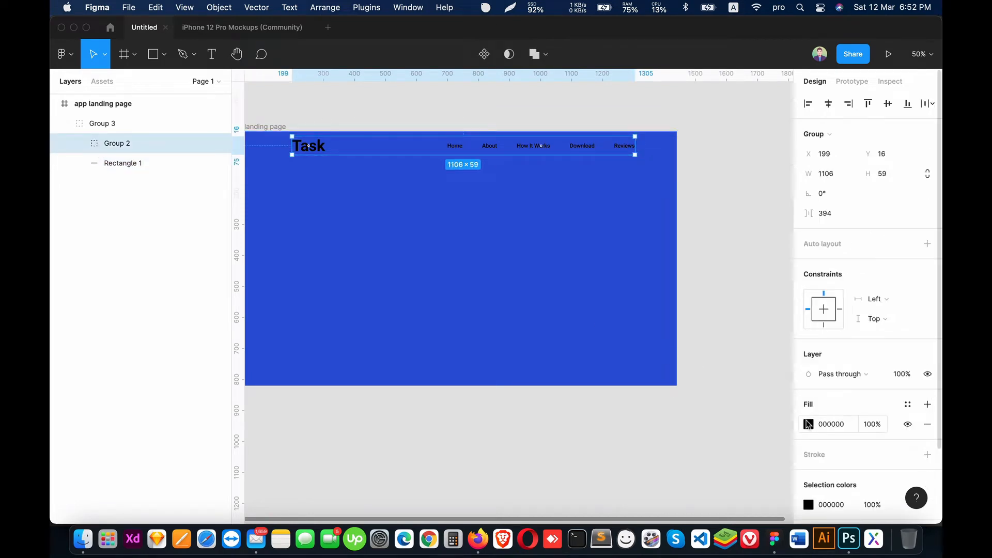
click(809, 424)
drag(661, 229, 522, 144)
click(730, 151)
scroll(672, 206, left, 2)
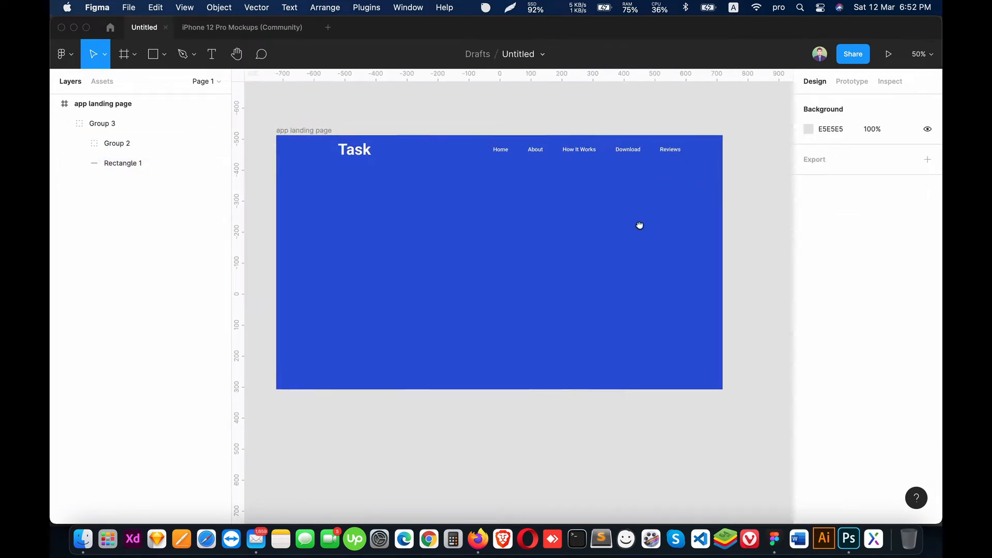
Step: Draw a full-height rectangle about 761 by 820 over the right part of the frame, below the collapsed header group's links
click(643, 324)
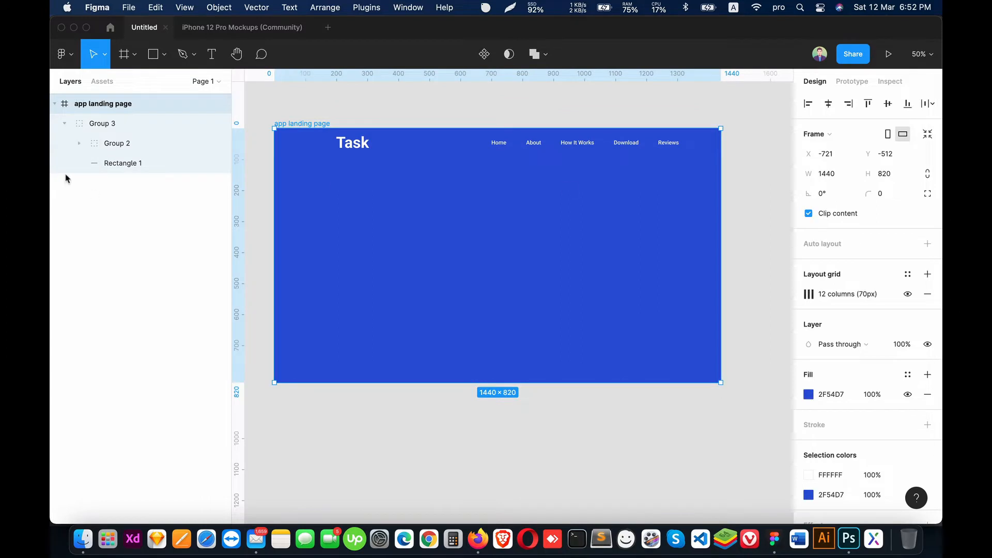
click(64, 123)
click(96, 125)
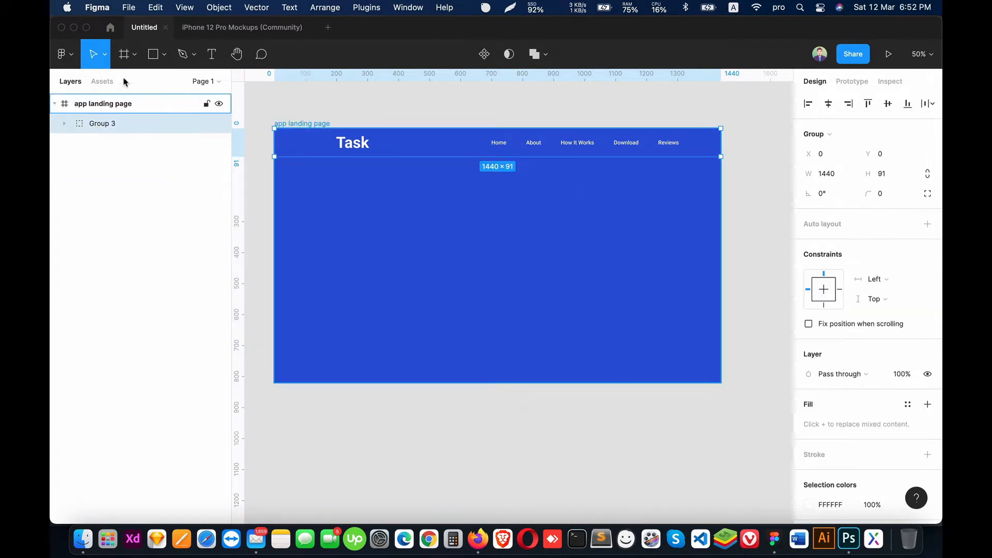
click(164, 54)
click(144, 84)
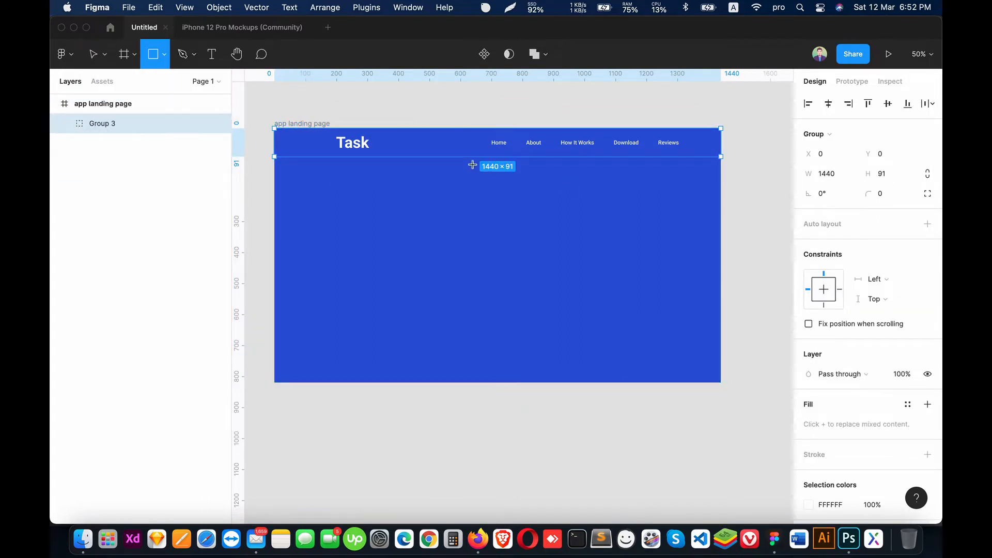
mouse_move(484, 123)
mouse_down()
mouse_move(584, 321)
mouse_move(711, 388)
mouse_move(721, 383)
mouse_up()
drag(549, 123, 550, 128)
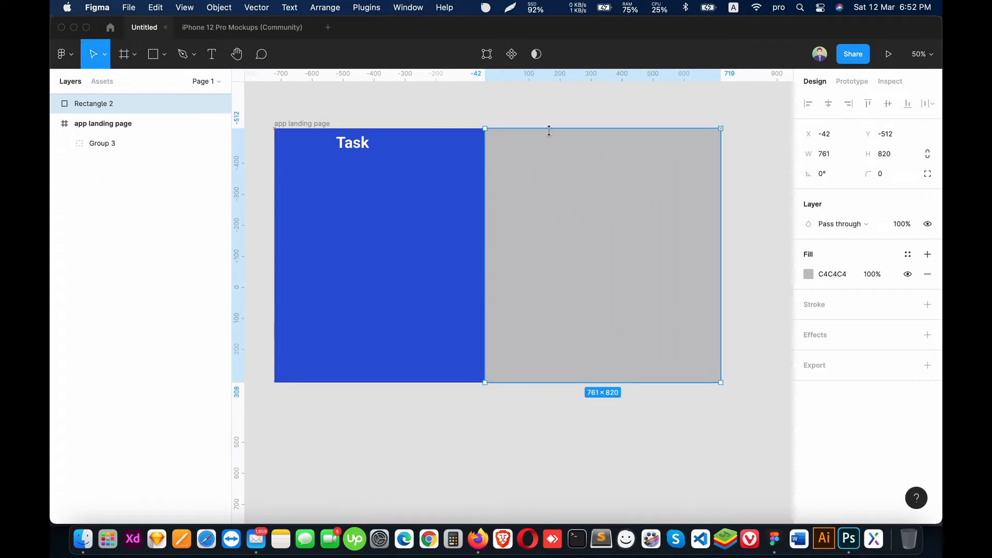
Step: Stretch the new rectangle to the frame's left edge and set its width to 720
drag(485, 230, 275, 237)
click(843, 155)
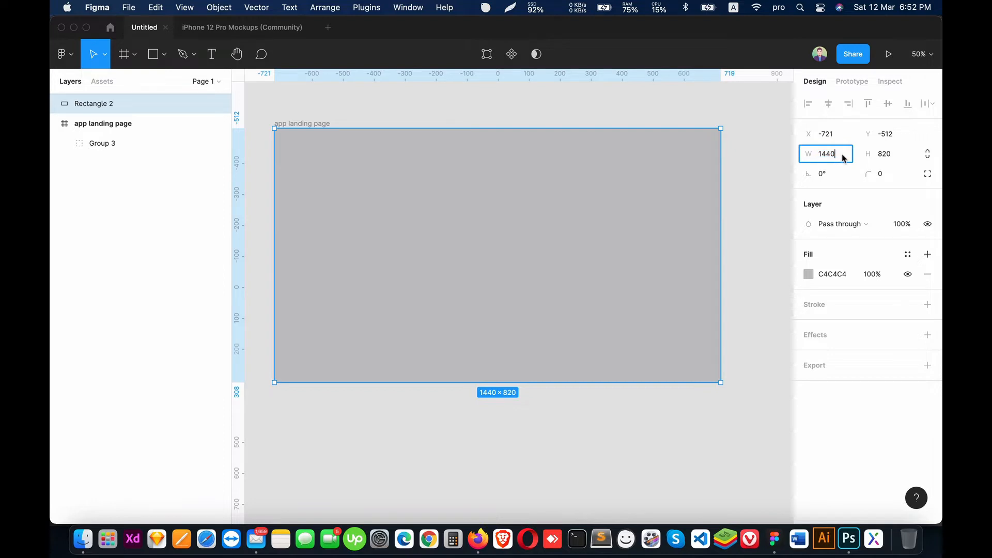
text(720)
key(Return)
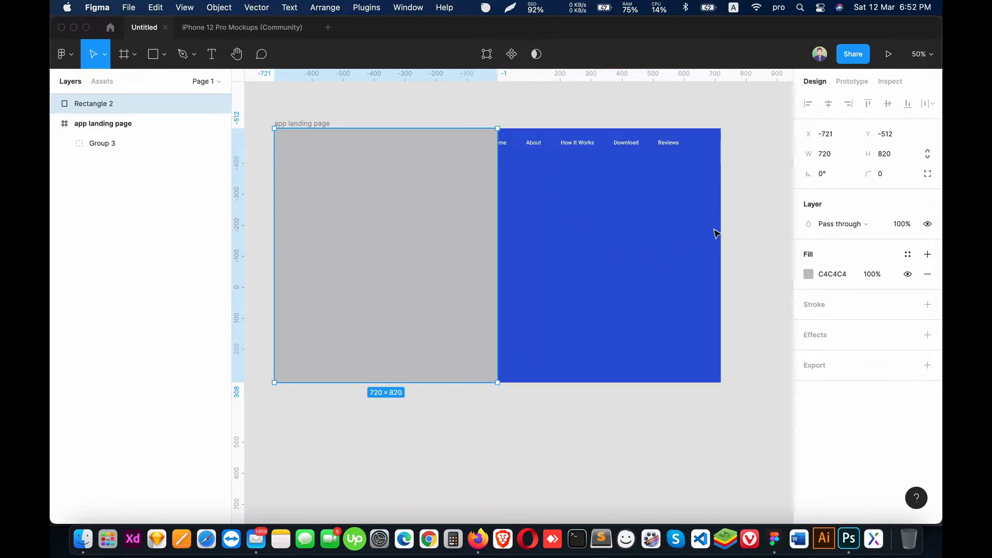
Step: Move the 720-wide rectangle into the frame beneath the header group and align it to the frame's right edge
click(758, 211)
click(643, 234)
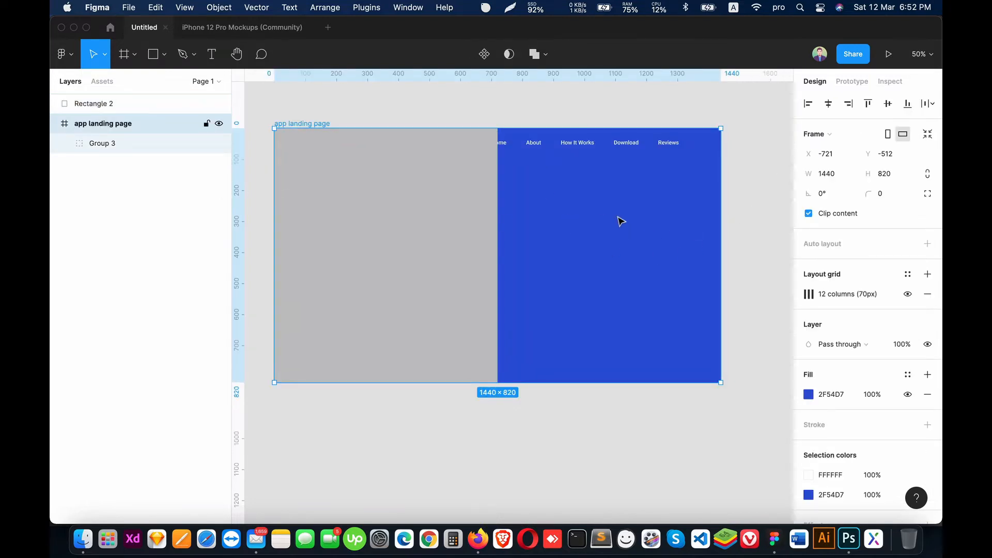
mouse_move(92, 105)
mouse_down()
mouse_move(93, 133)
mouse_move(94, 120)
mouse_up()
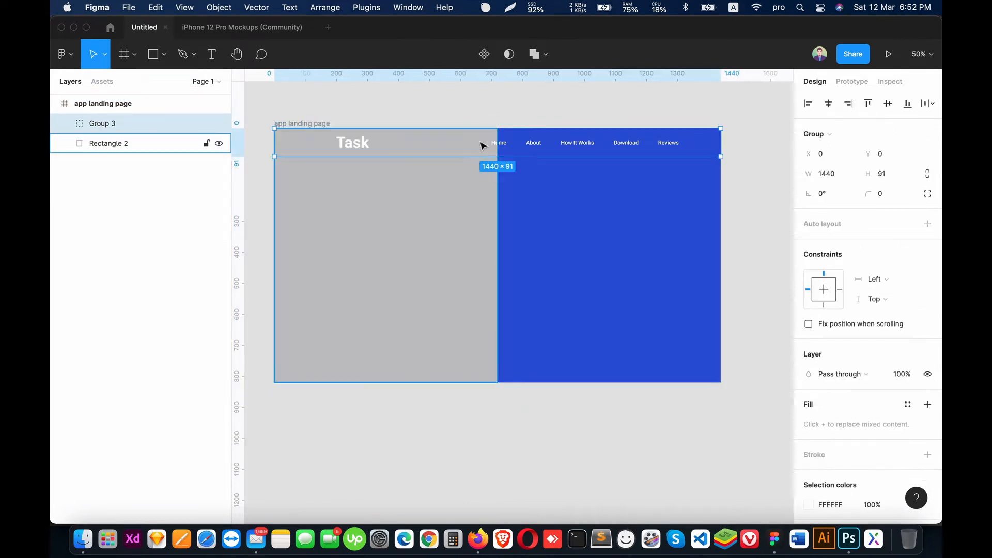
click(490, 111)
click(438, 228)
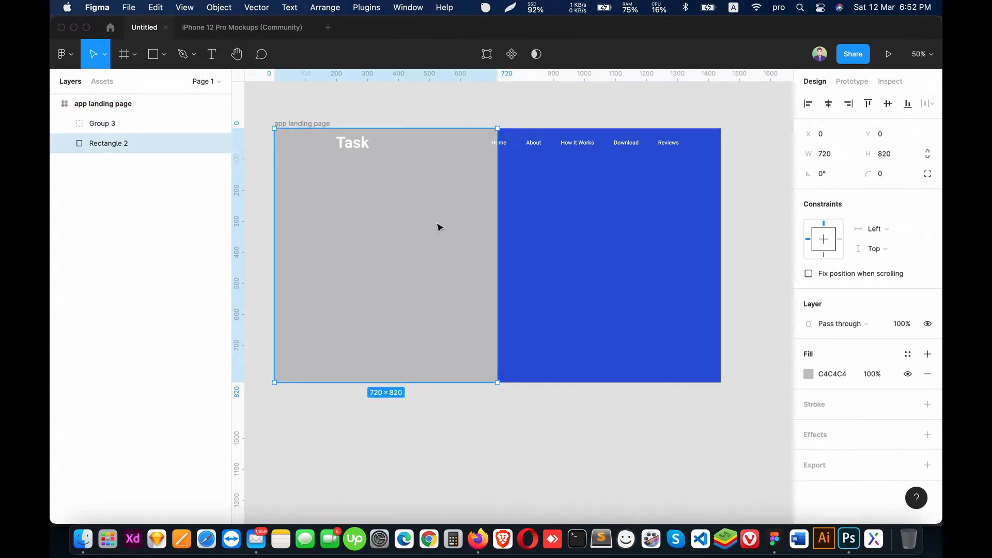
click(848, 103)
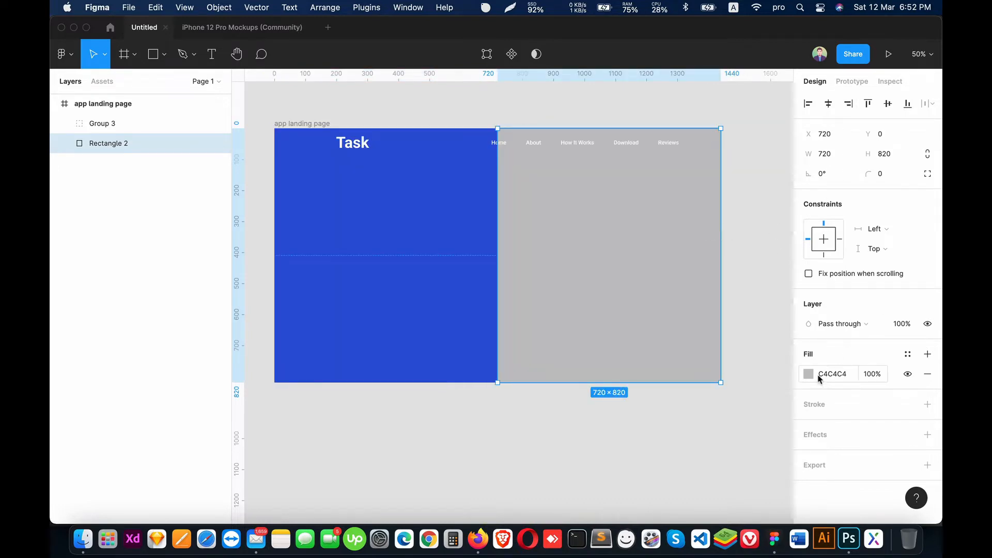
Step: Sample the blue of the hero's left half and fill the right-half rectangle with 3258D4
key(i)
click(472, 315)
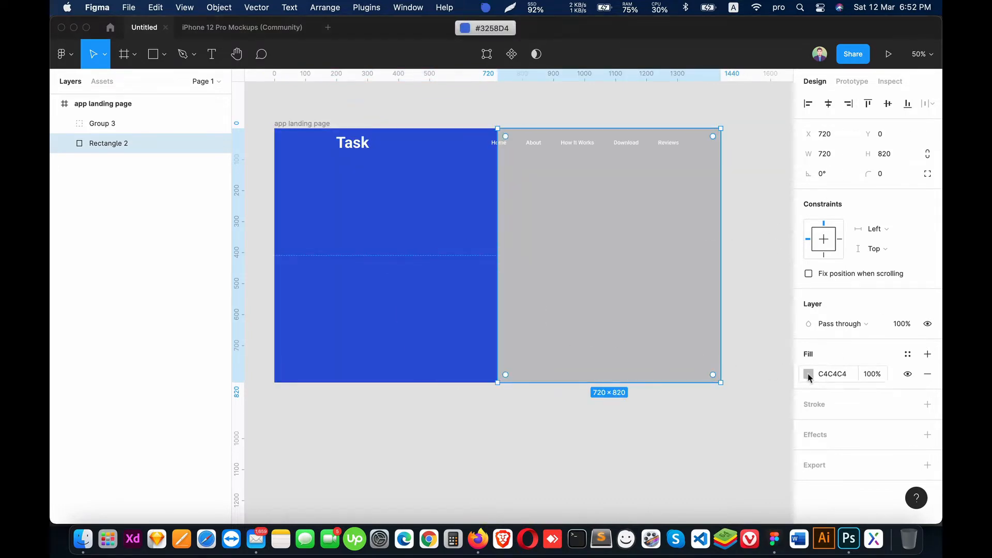
click(809, 374)
text(3258D4)
key(Return)
Step: Fine-tune the right-half rectangle's fill to a slightly lighter blue than the left half, starting from 3258D4
mouse_move(759, 238)
mouse_down()
mouse_move(753, 227)
mouse_move(766, 254)
mouse_move(732, 257)
mouse_move(755, 230)
mouse_up()
click(738, 418)
key(super+v)
click(653, 325)
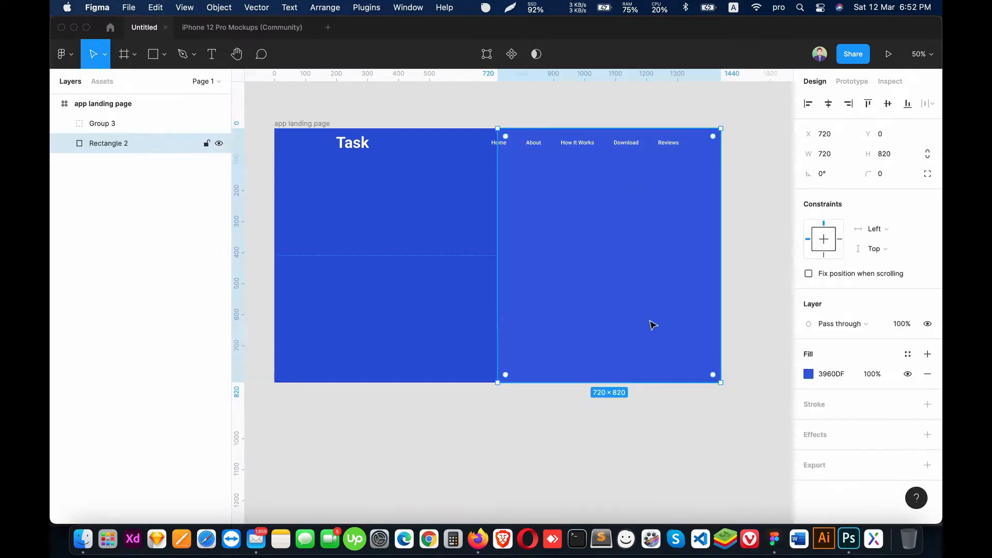
click(808, 374)
text(3258D4)
key(Return)
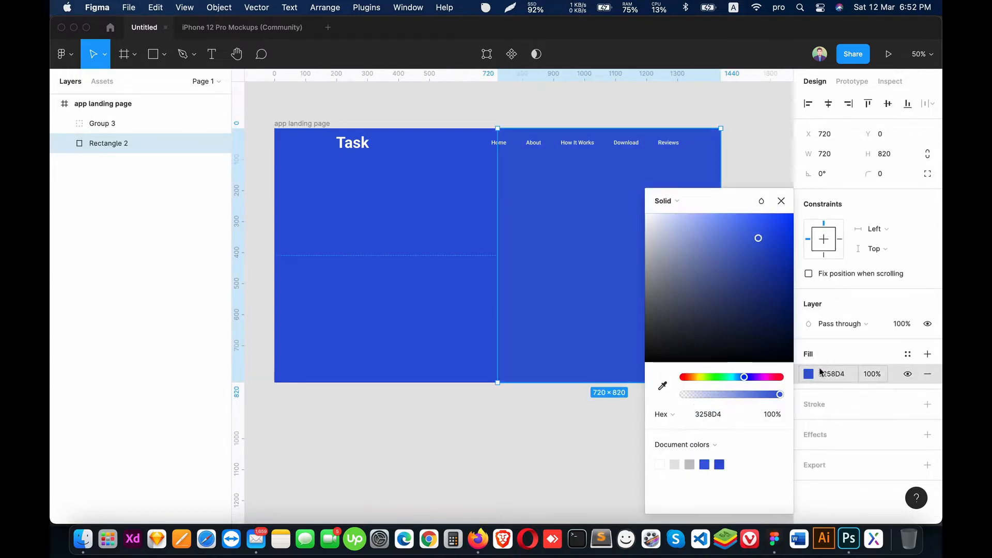
drag(754, 238, 757, 239)
click(543, 432)
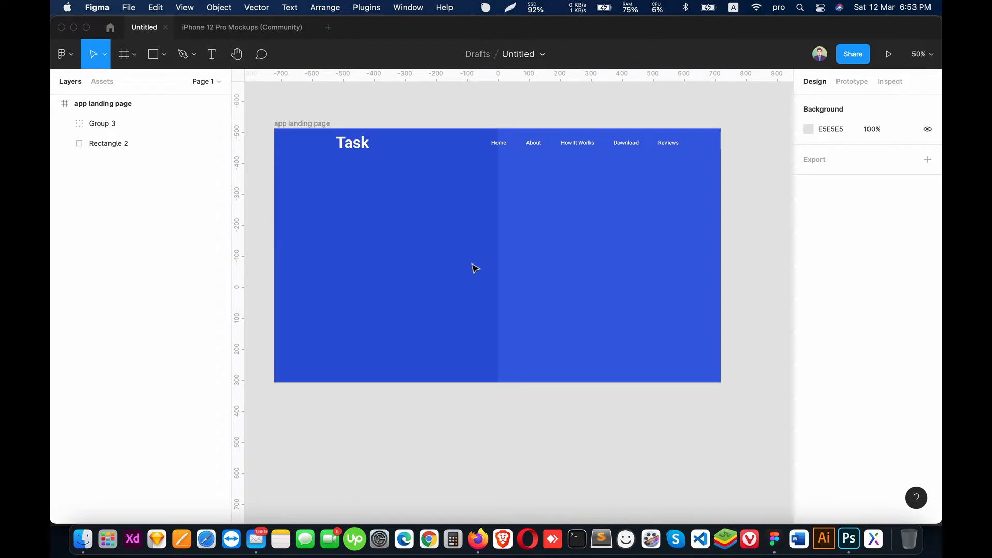
Step: Show the layout grids and add a size 50 text reading "asdf" in the left half of the hero
key(ctrl+g)
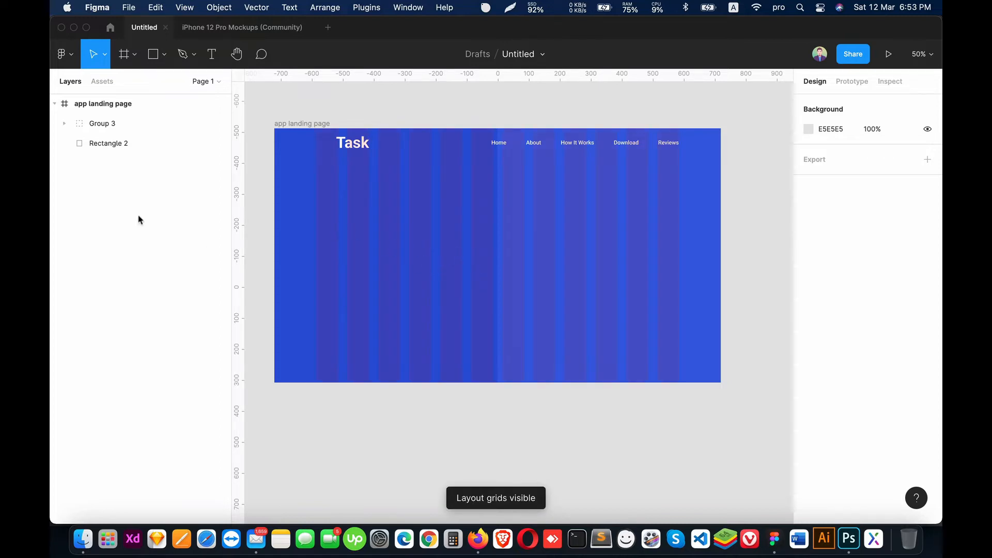
key(t)
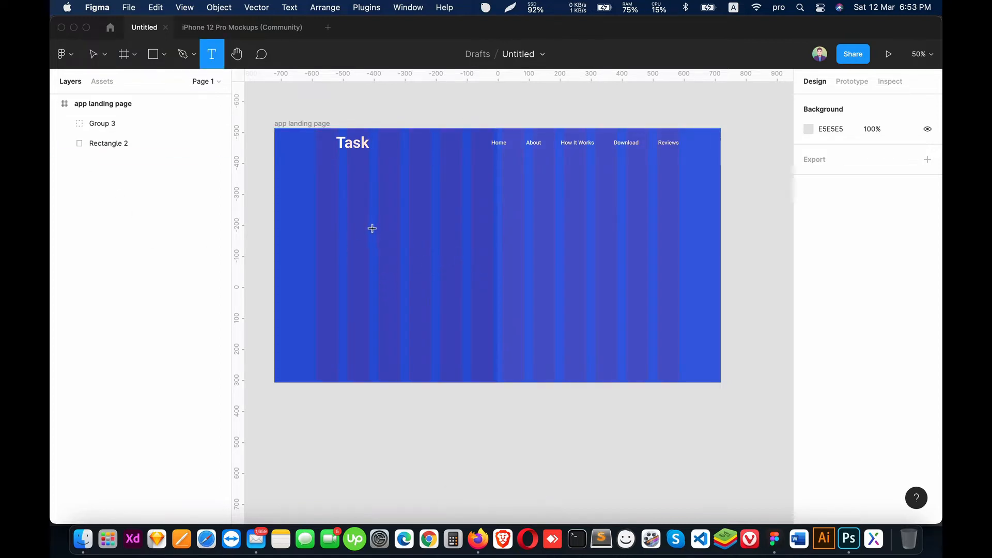
click(373, 232)
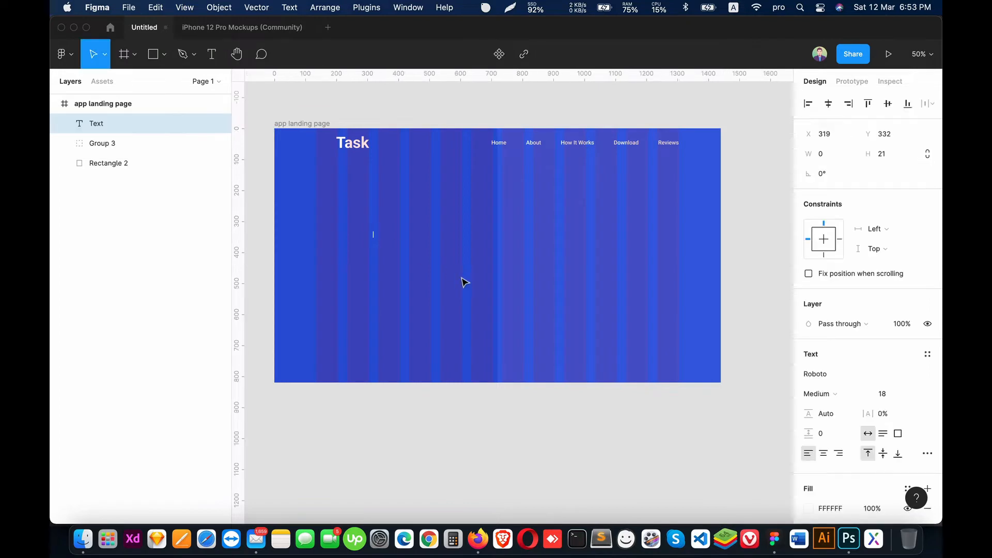
click(900, 394)
text(50)
key(Return)
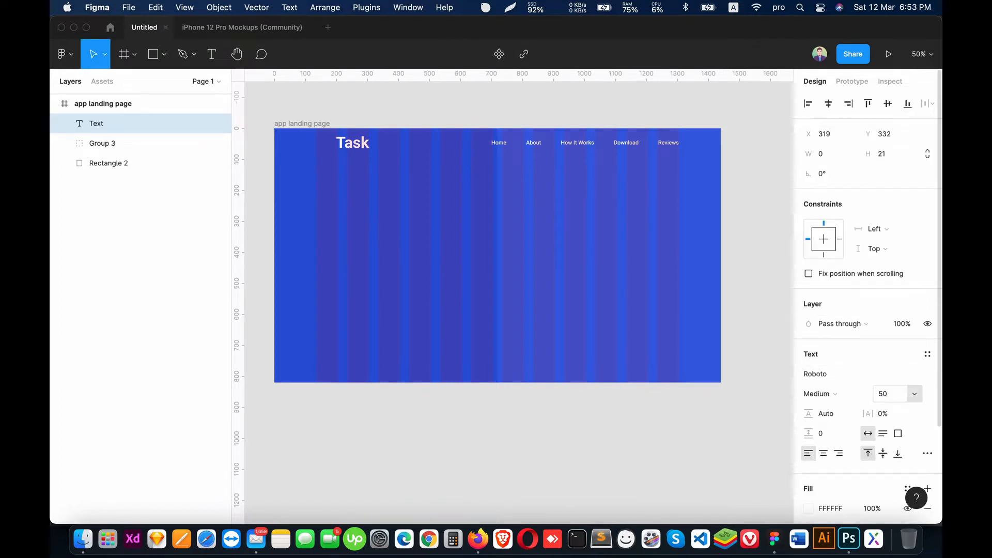
text(asdf)
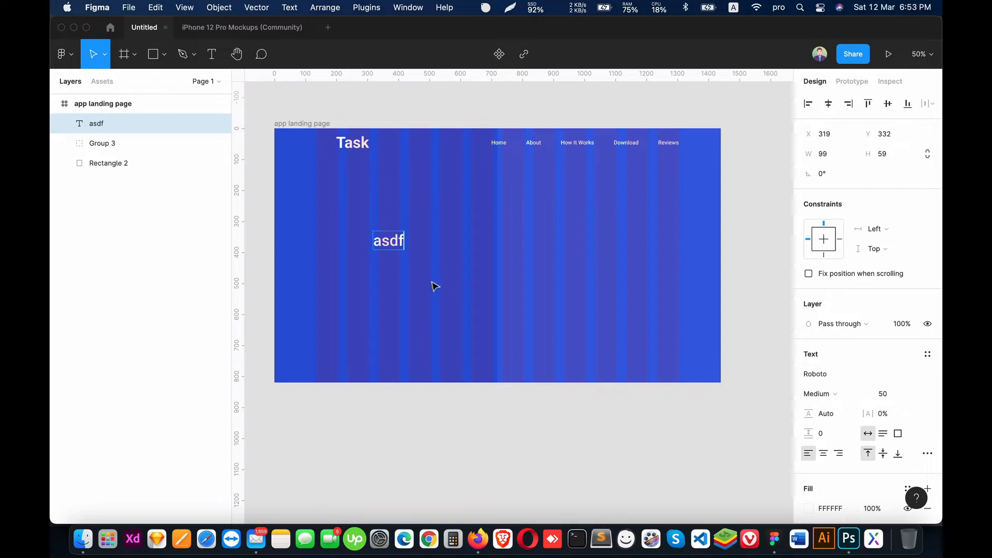
Step: Replace the placeholder text with the two-line heading "Smartly Done Your Task With Task App"
key(Escape)
double_click(394, 244)
text(Smart)
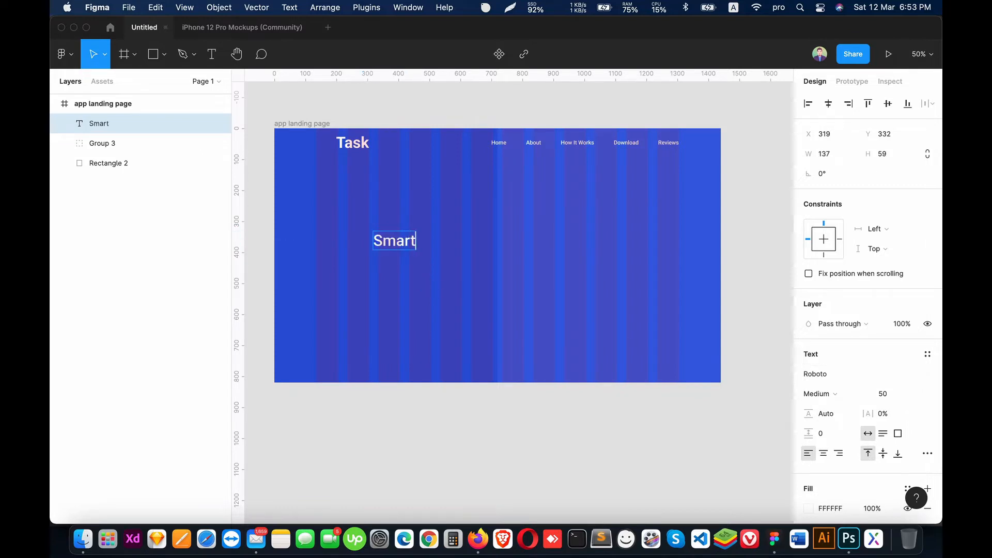
text(ly Done Your Task With T)
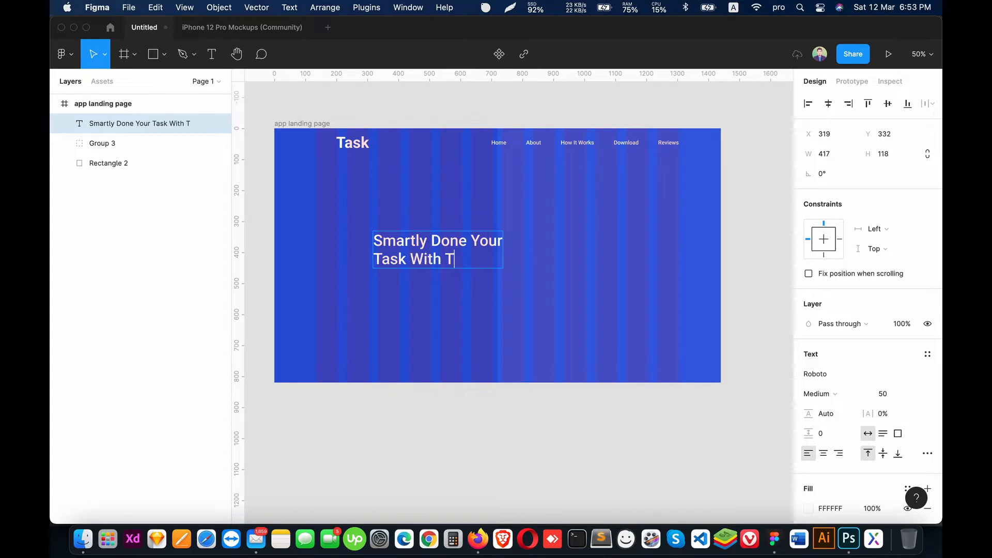
text(ask APp)
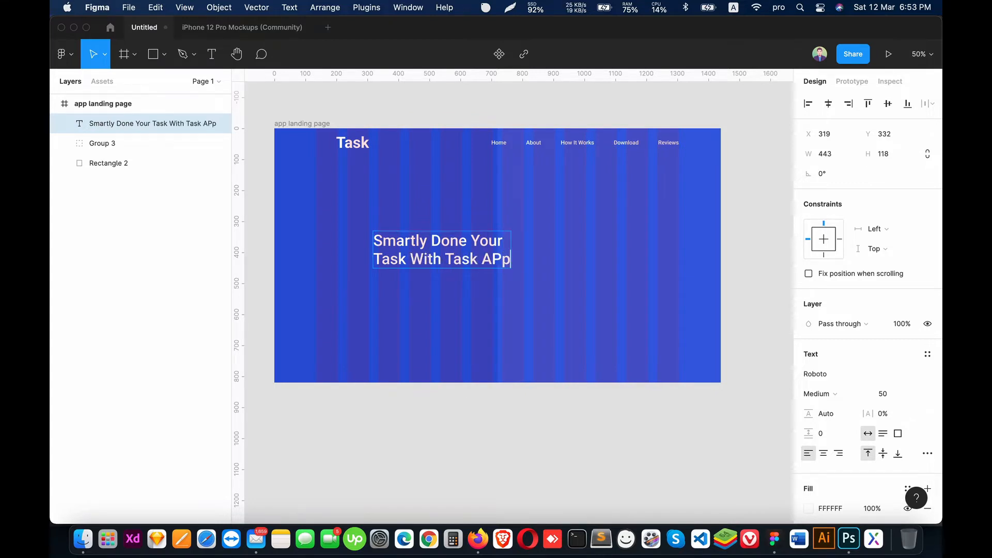
text(pp)
key(Escape)
Step: Move the heading to the first grid column at X 135, Y 252 and set its font size to 70
drag(443, 247, 386, 222)
click(894, 391)
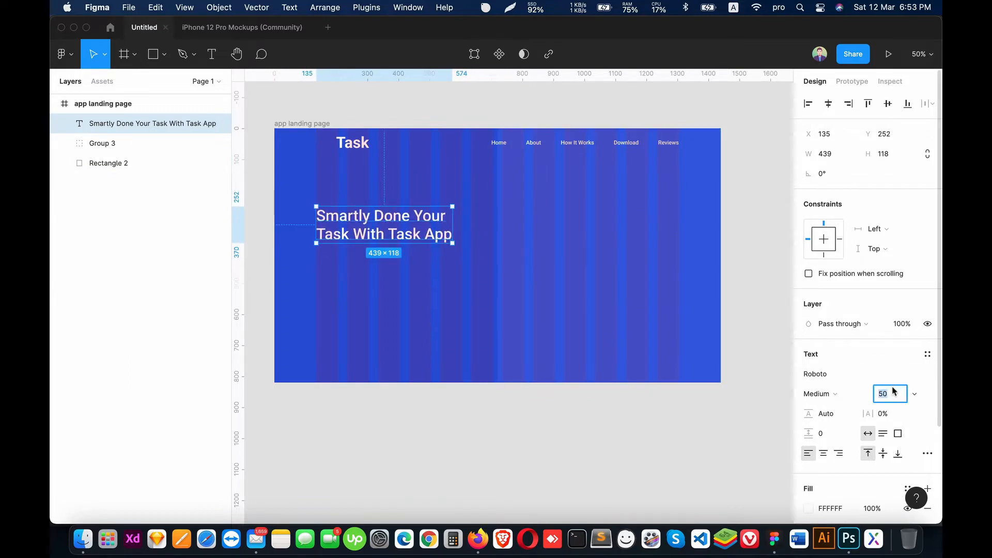
key(Return)
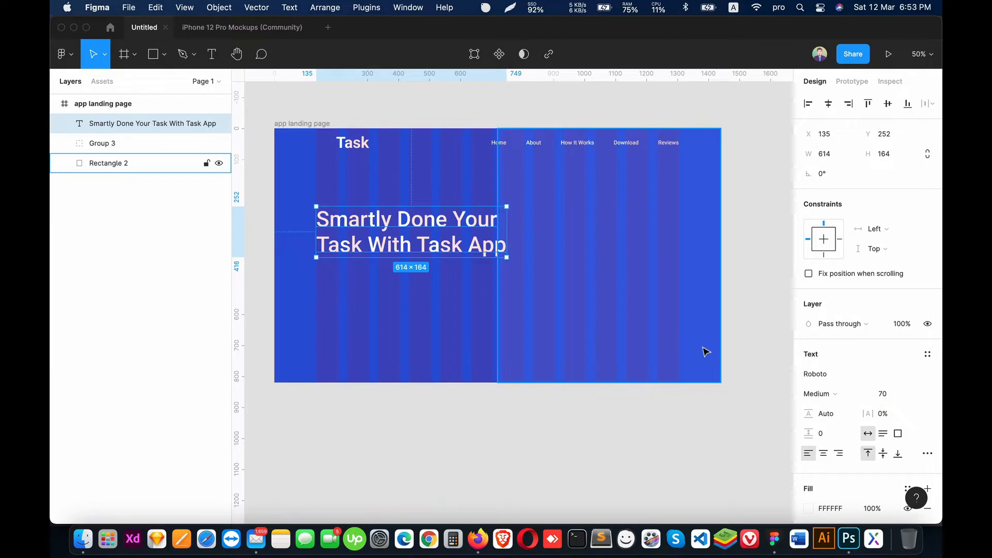
Step: Change the first word of the heading's second line to "Work" and set the heading's weight to Bold
double_click(355, 249)
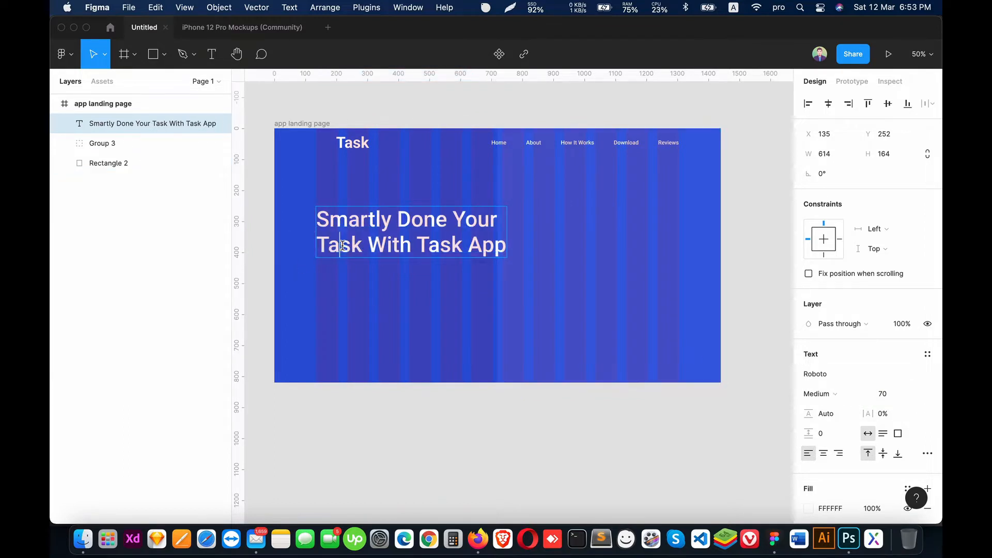
double_click(343, 245)
text(Work)
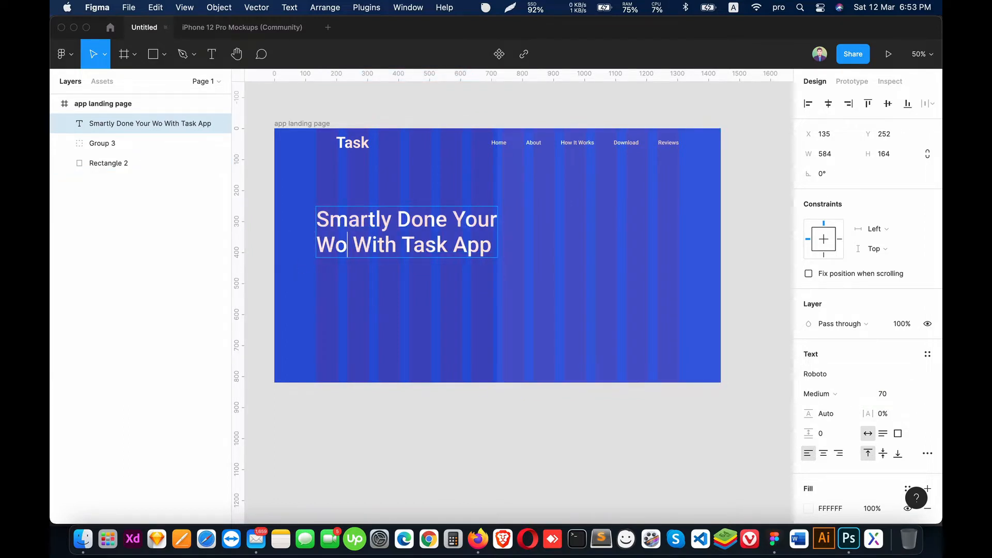
key(Escape)
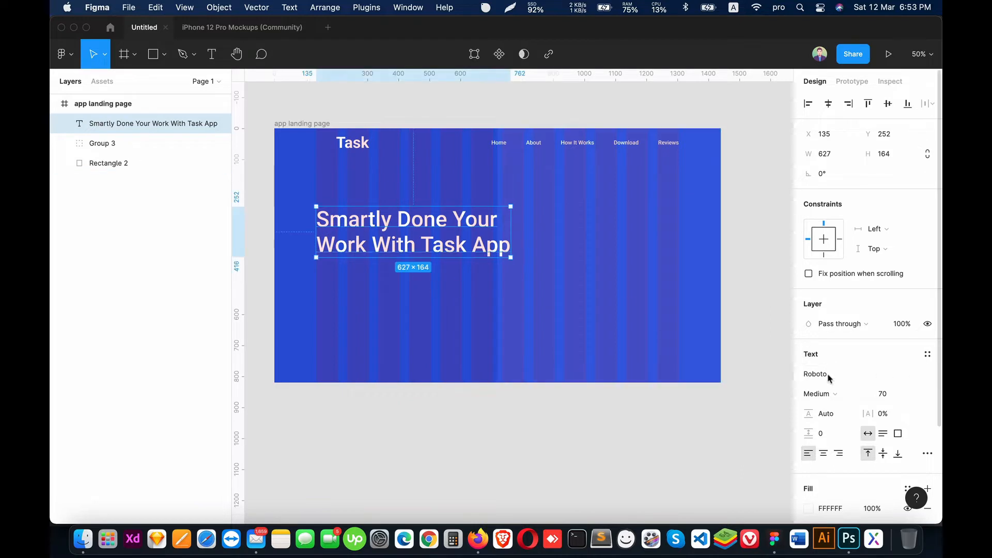
click(836, 394)
click(839, 423)
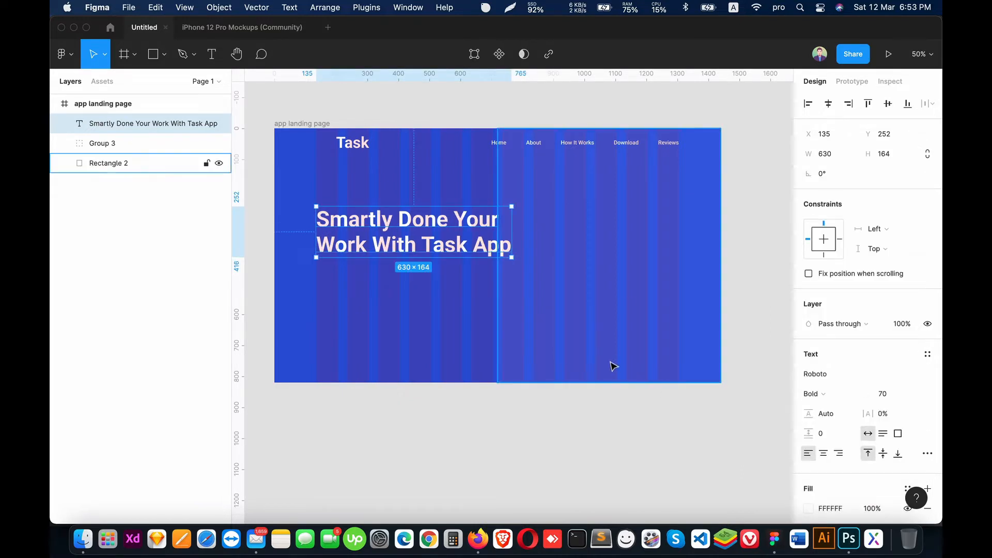
Step: Hide the layout grids and set the heading's font size to 60
key(ctrl+g)
click(570, 425)
click(417, 249)
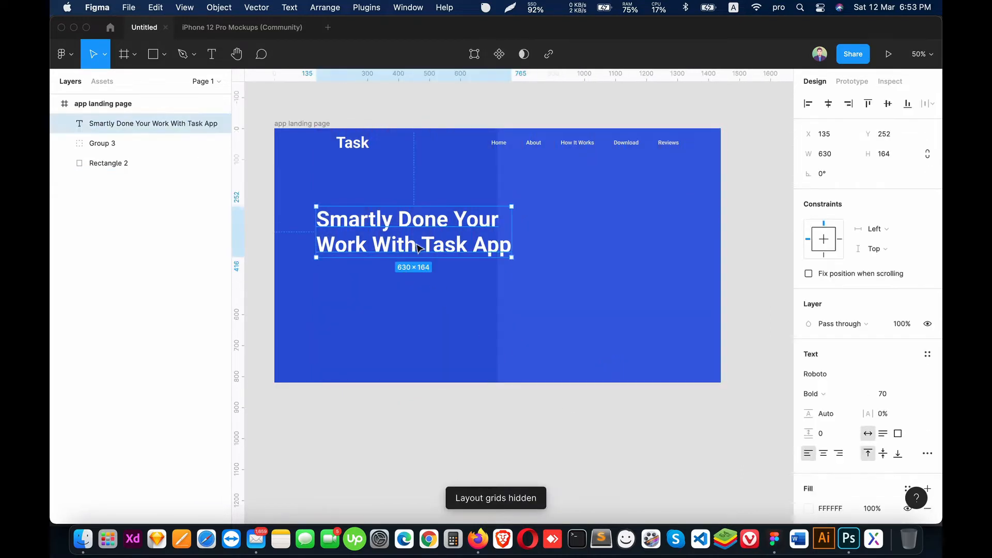
click(887, 394)
text(60)
key(Return)
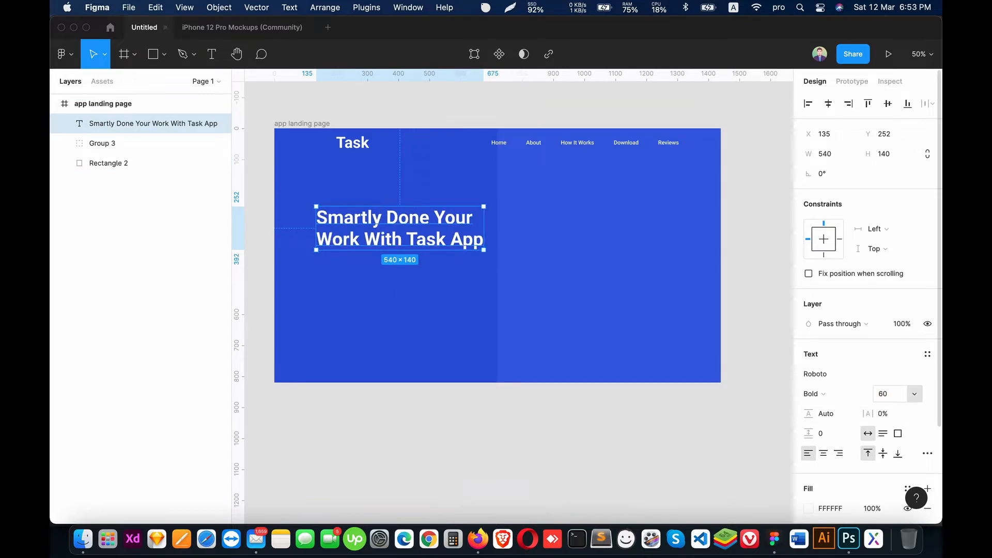
Step: Show the layout grids, move the heading up to Y 218, and align the Task logo with its left edge at X 135
key(ctrl+g)
drag(373, 221, 373, 213)
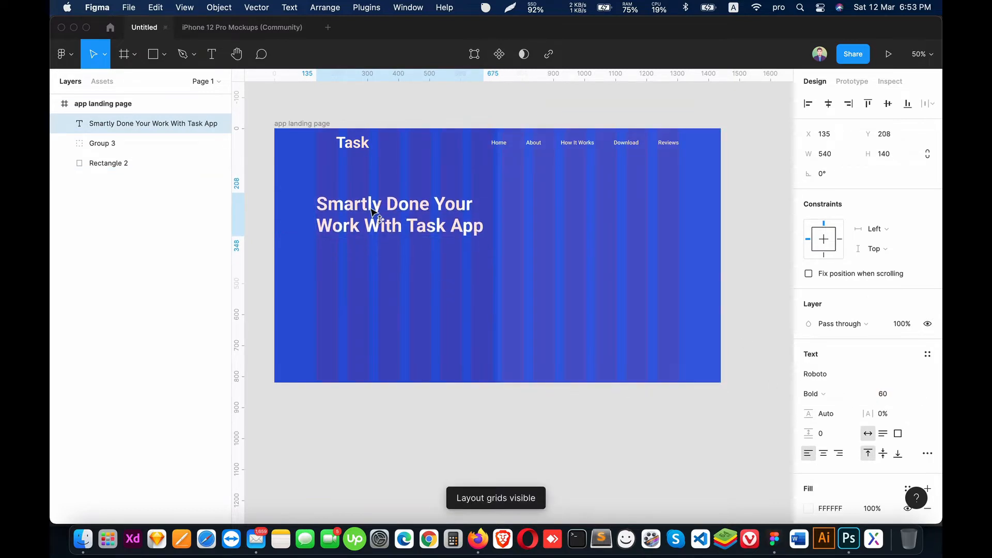
click(423, 423)
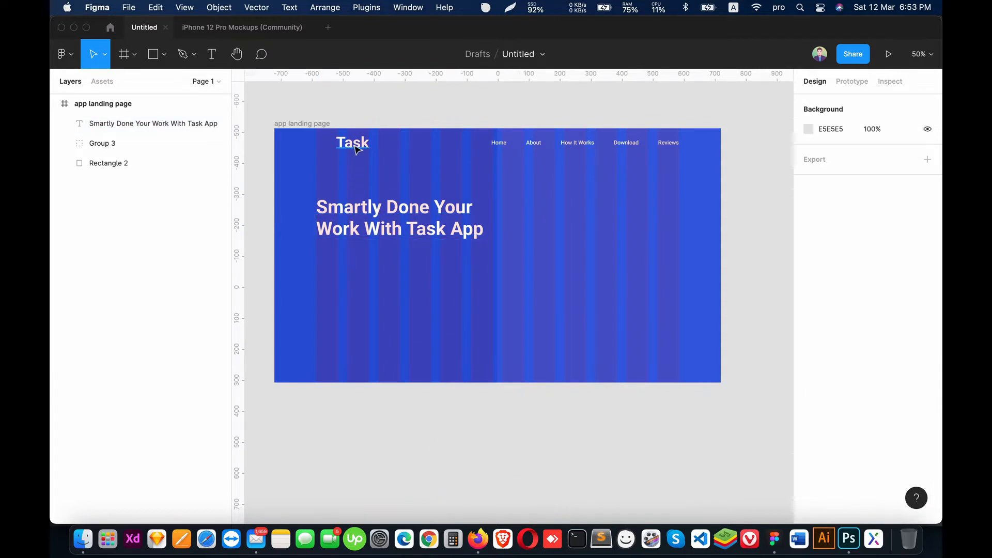
drag(355, 146, 337, 148)
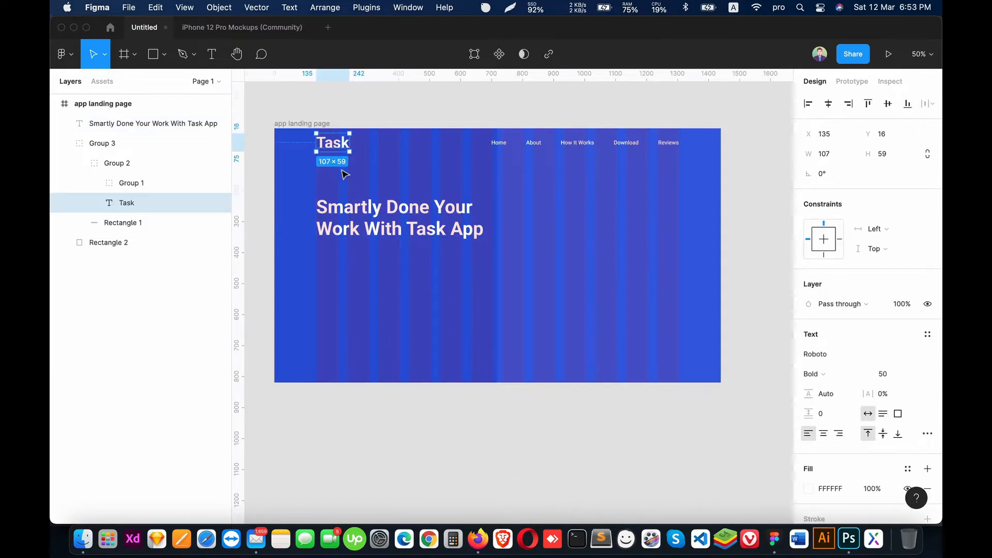
click(927, 361)
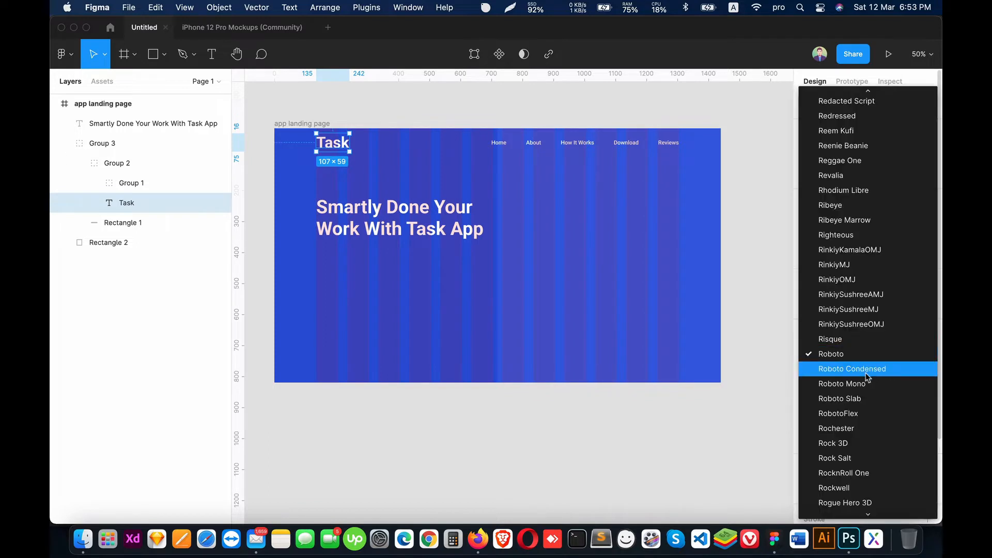
click(853, 339)
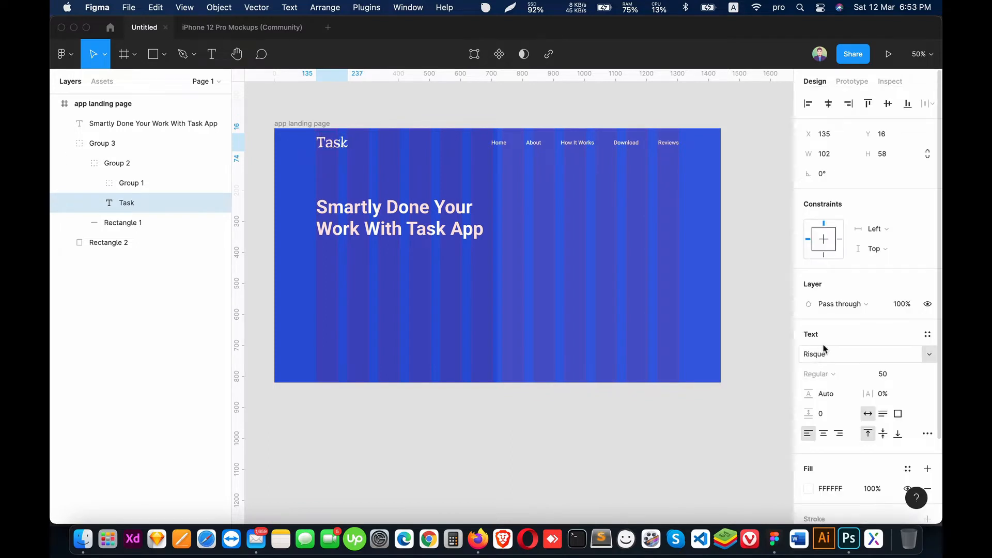
key(super+z)
Step: Set the Task logo's font size to 35
click(881, 375)
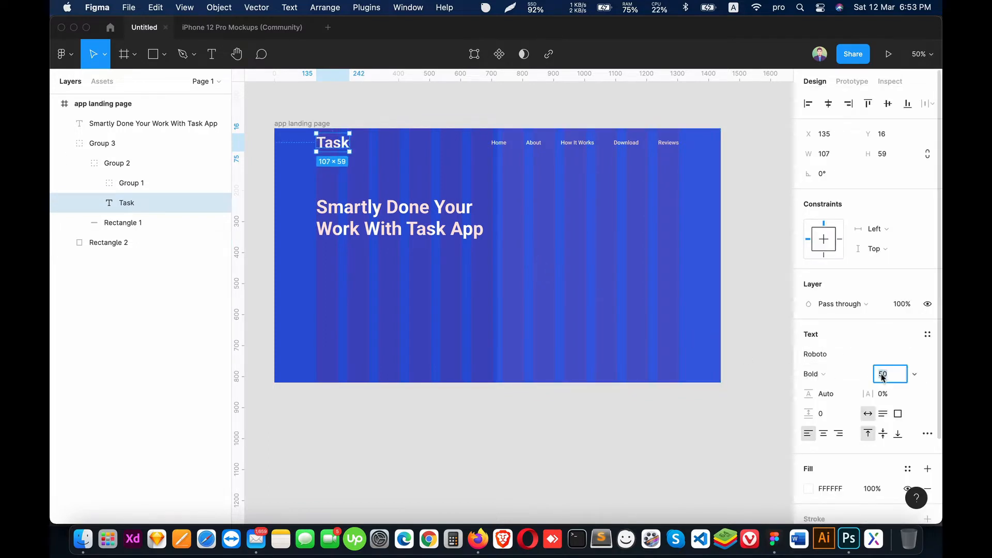
text(30)
key(Return)
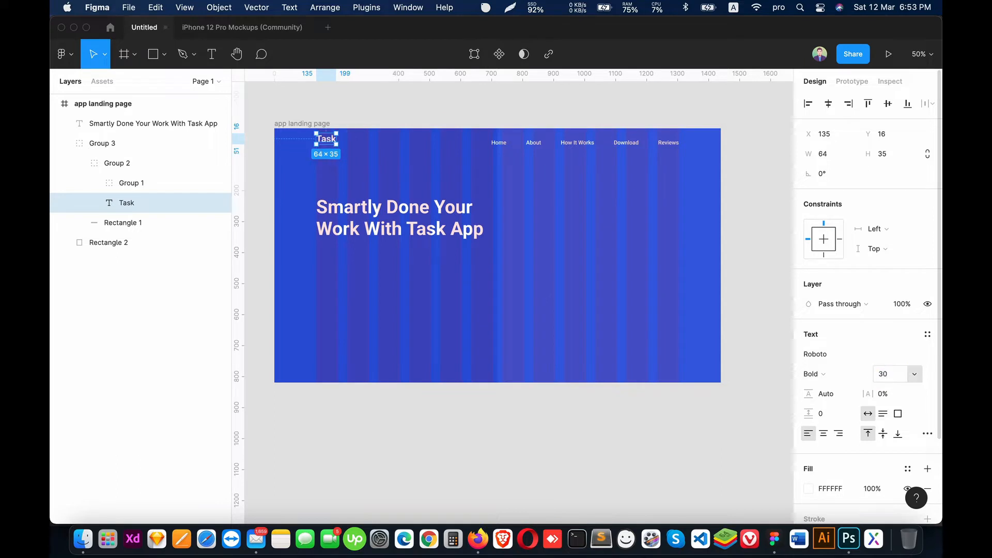
click(895, 375)
text(5)
key(Return)
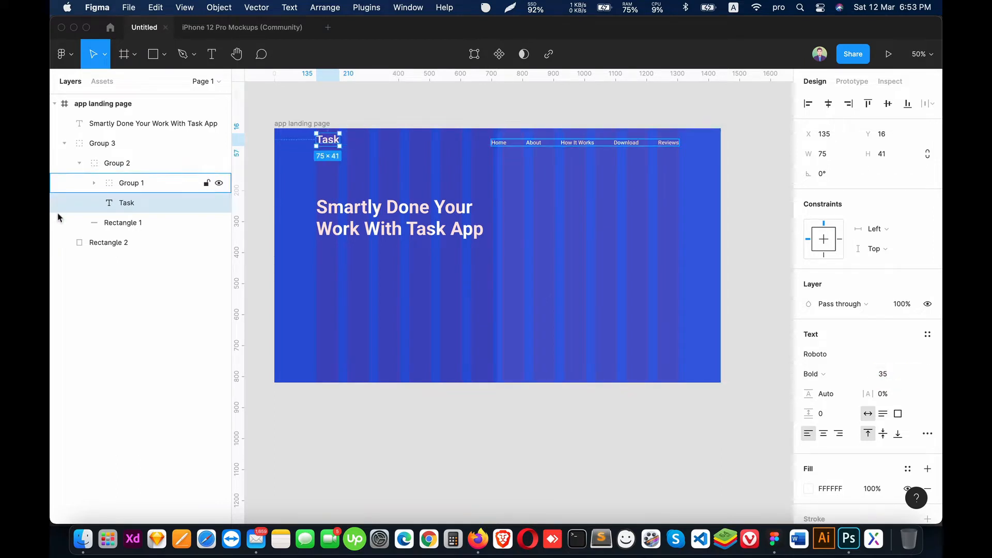
Step: Align the vertical centers of the Task logo and the header rectangle
shift+click(126, 223)
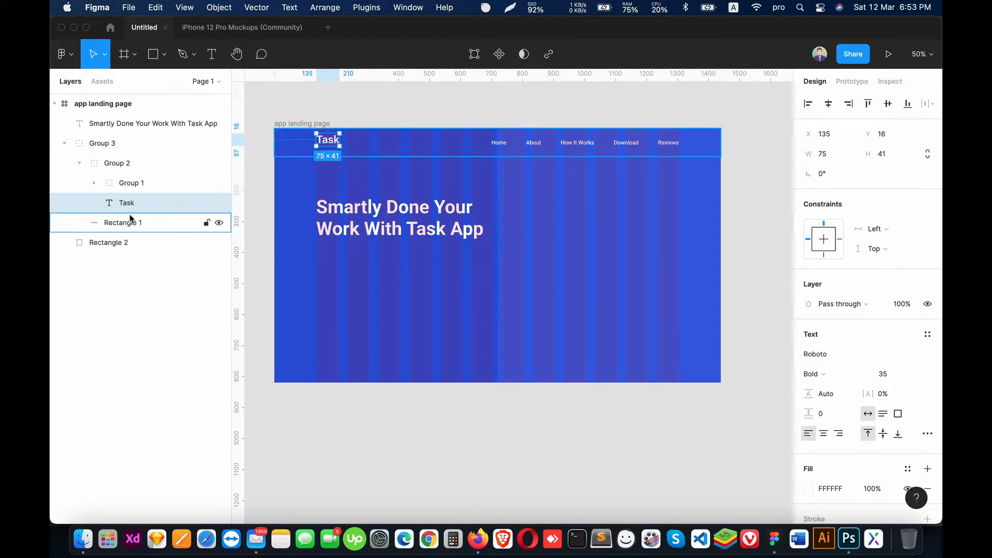
click(888, 104)
click(485, 401)
click(145, 123)
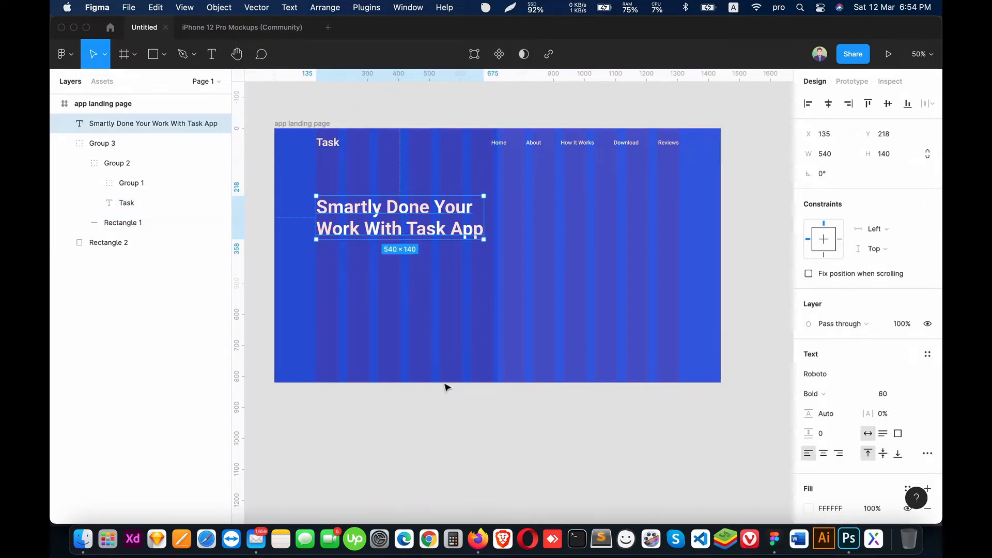
key(ctrl+g)
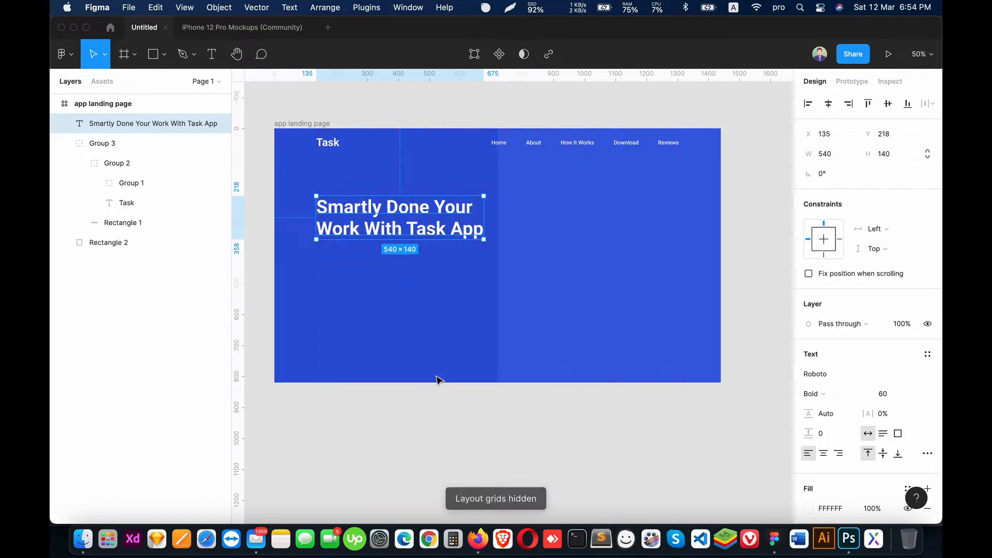
click(392, 406)
Step: Draw a text box about 565 by 170 under the heading and fill it with 5 sentences using the Lorem ipsum plugin
key(t)
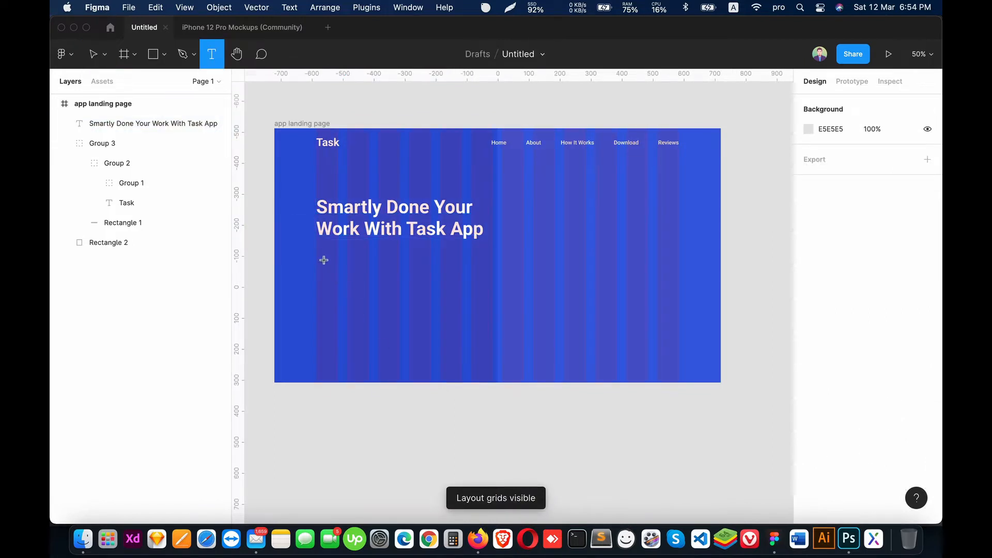
drag(317, 248, 492, 300)
right_click(398, 267)
mouse_move(488, 363)
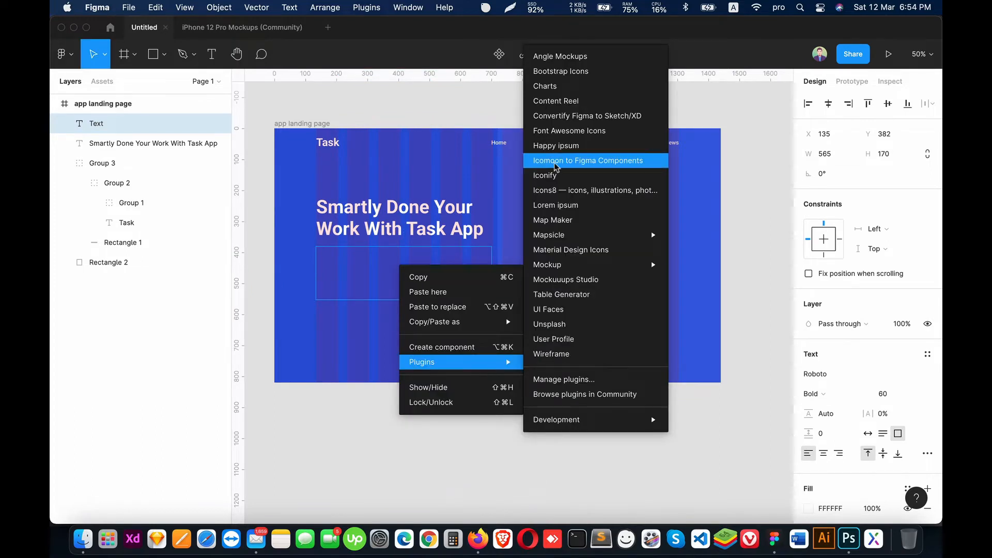
click(573, 207)
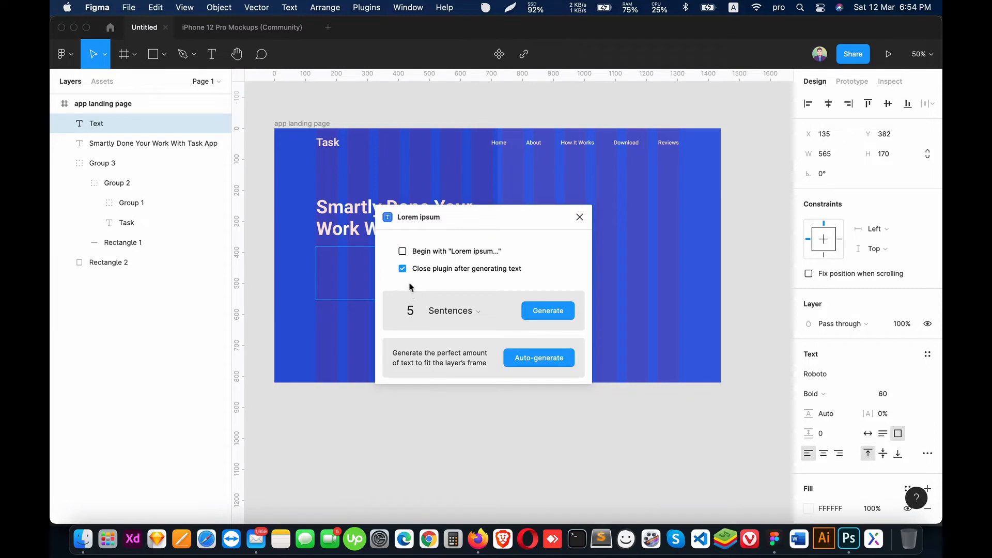
click(532, 311)
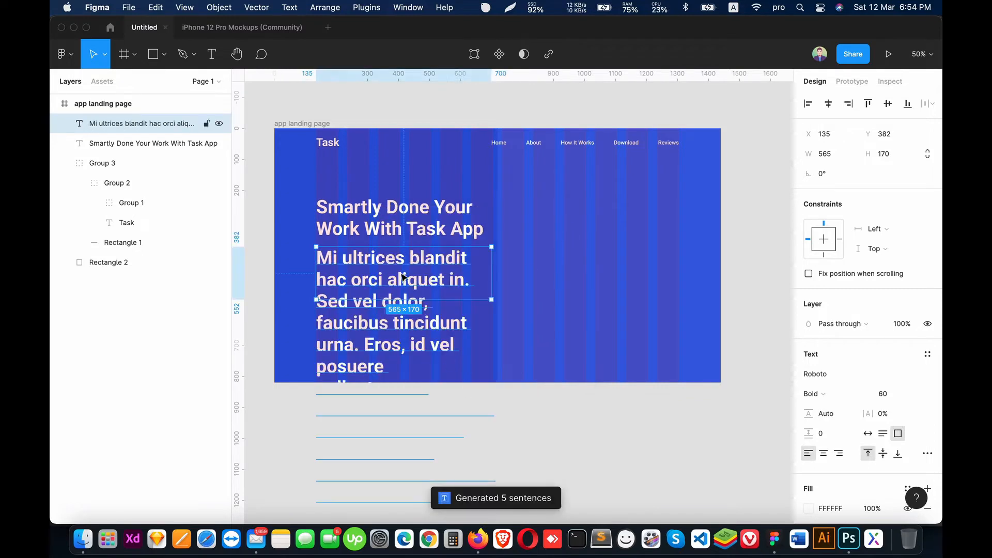
Step: Format the description text with font size 18, Regular weight and a line height of 30
click(898, 401)
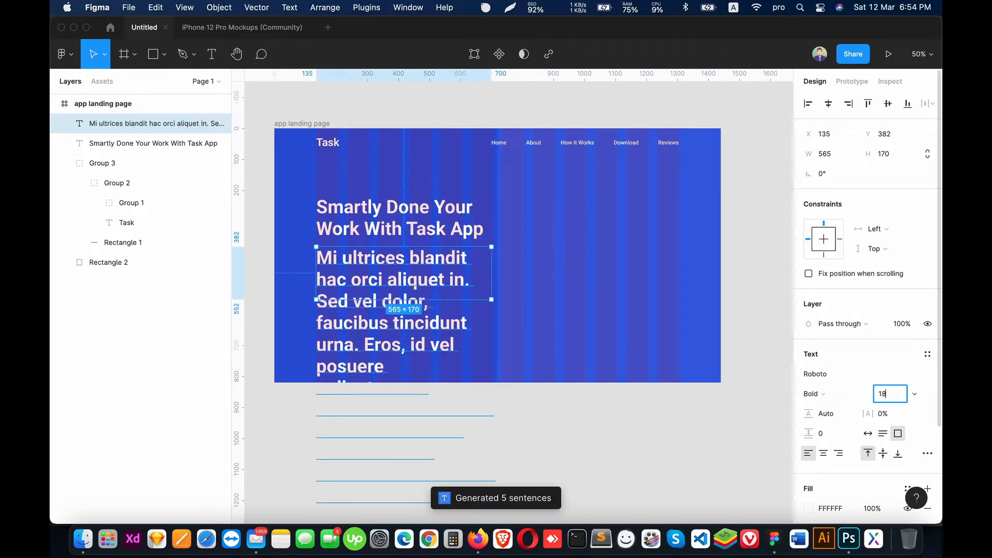
key(Return)
click(812, 394)
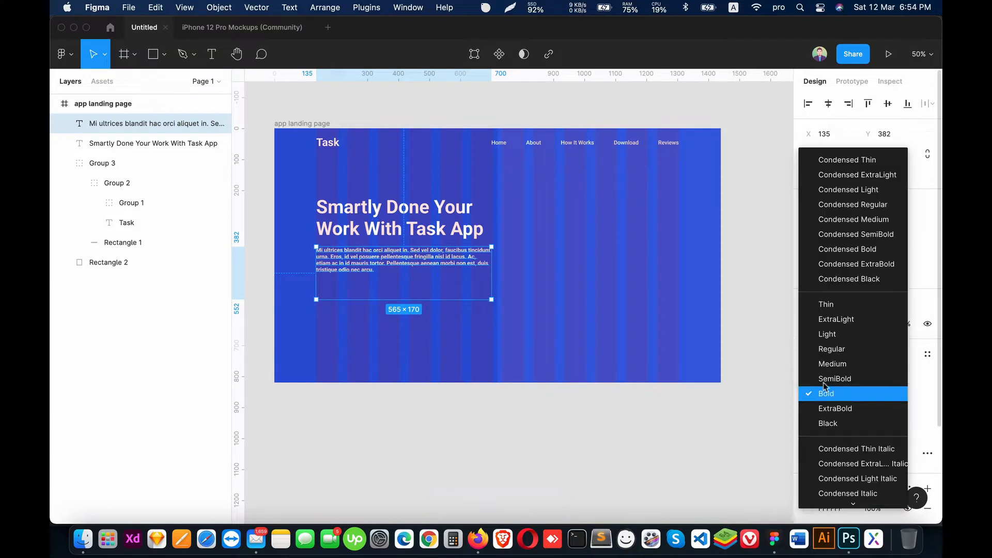
click(832, 349)
click(844, 412)
text(3)
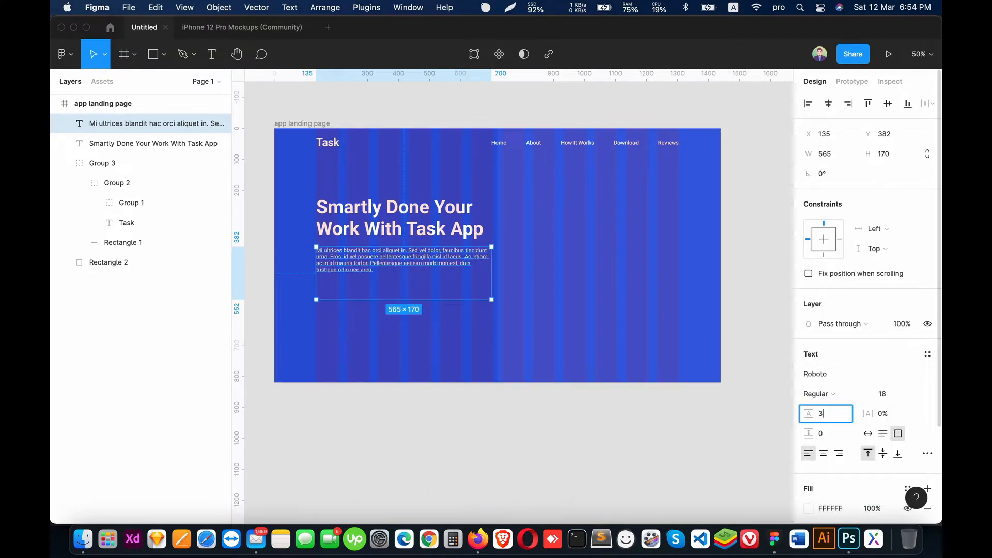
text(0)
key(Return)
Step: Shorten the description's text box to about 118 high and hide the layout grids
drag(421, 299, 422, 284)
click(483, 491)
key(ctrl+g)
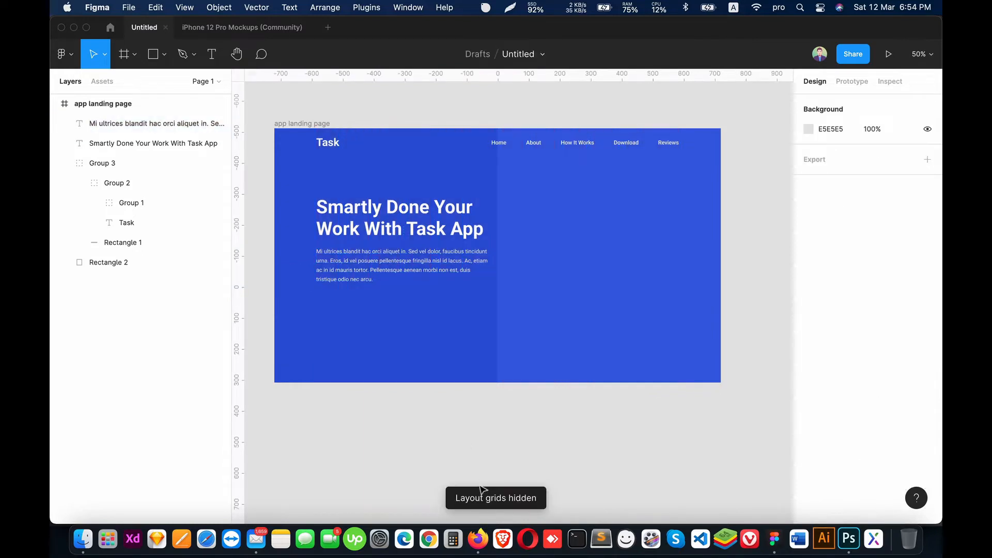
Step: Move the description up to Y 367, closer to the heading, and show the layout grids
key(super+plus)
drag(358, 316, 574, 339)
click(407, 242)
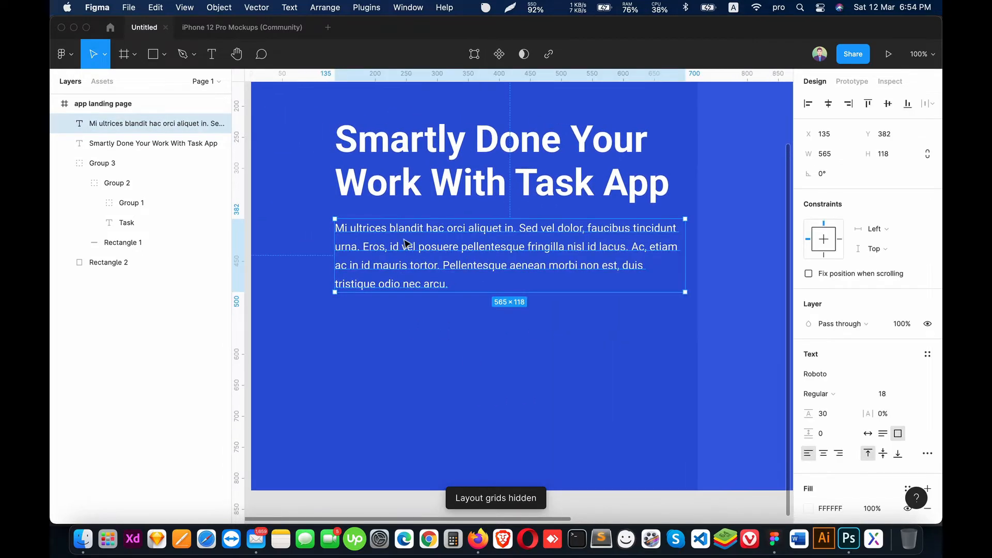
key(shift+Up)
key(shift+Up)
shift+click(402, 192)
key(ctrl+g)
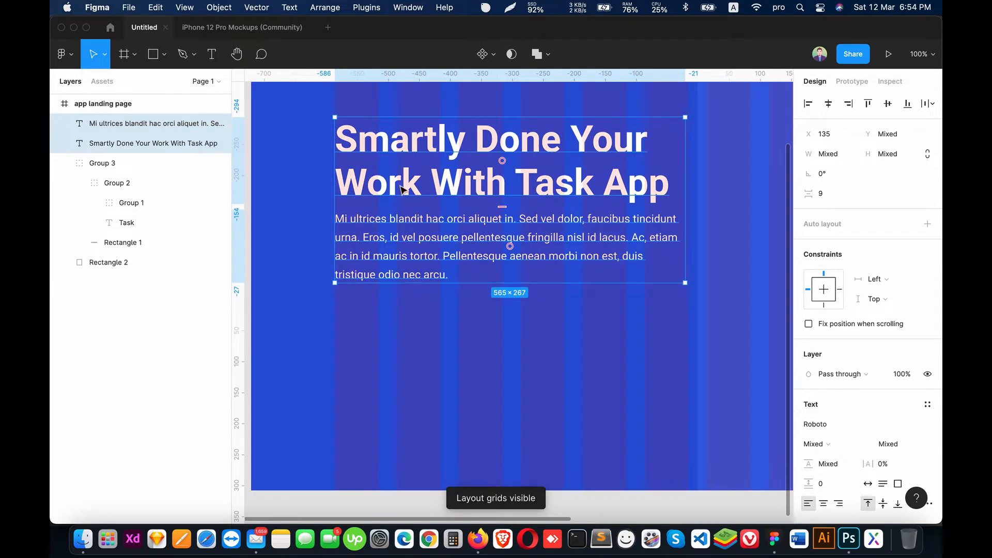
Step: Delete the description text following "nisl id lacus." and shorten its text box to a height of 59
click(579, 257)
double_click(581, 255)
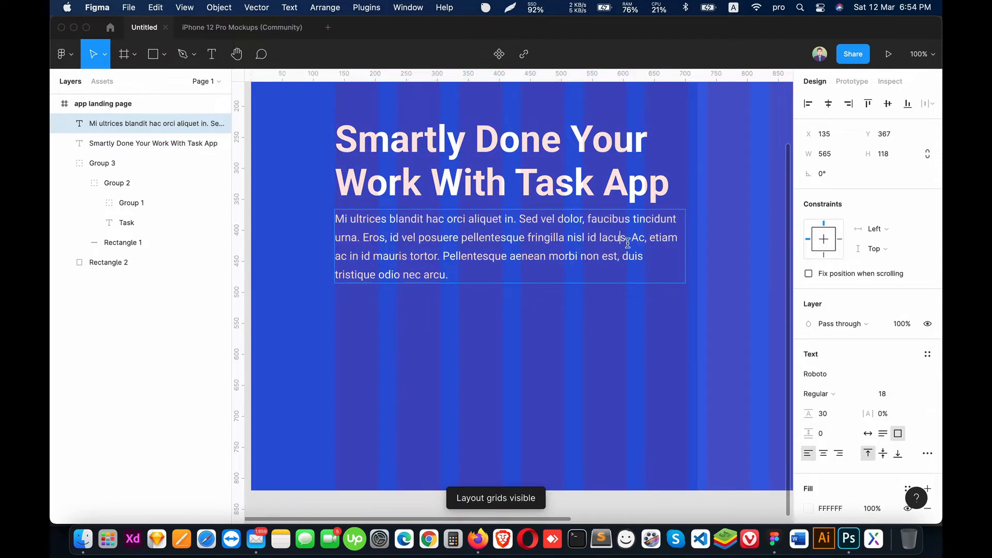
drag(630, 239, 665, 313)
key(BackSpace)
key(Escape)
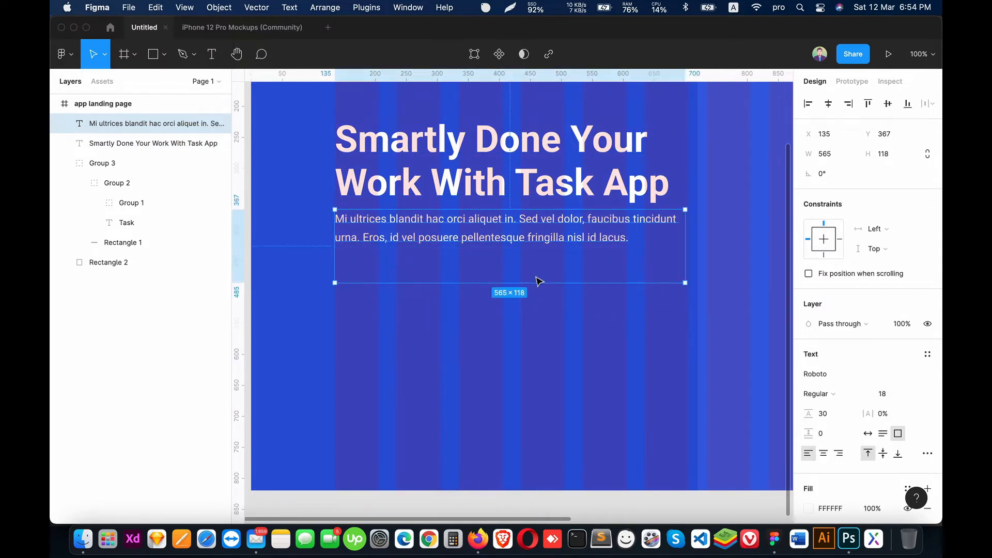
drag(537, 280, 536, 247)
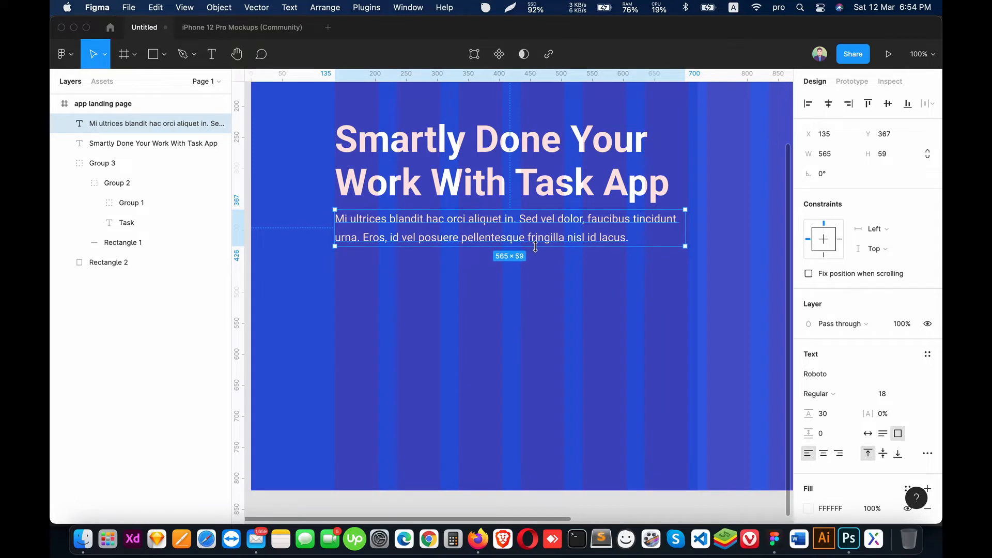
click(616, 474)
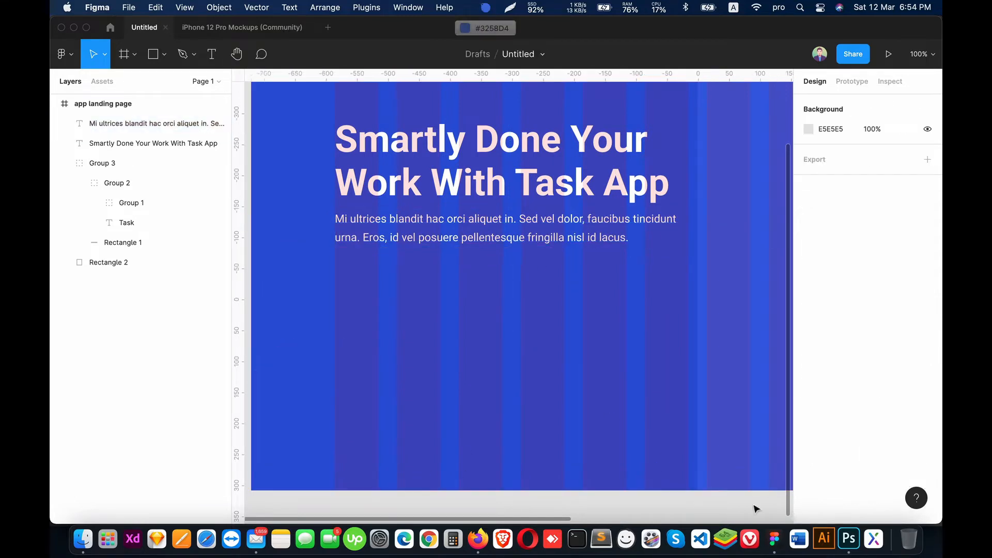
Step: Recolour the description text to blue 5A7FF6 and hide the layout grids
click(473, 234)
click(810, 509)
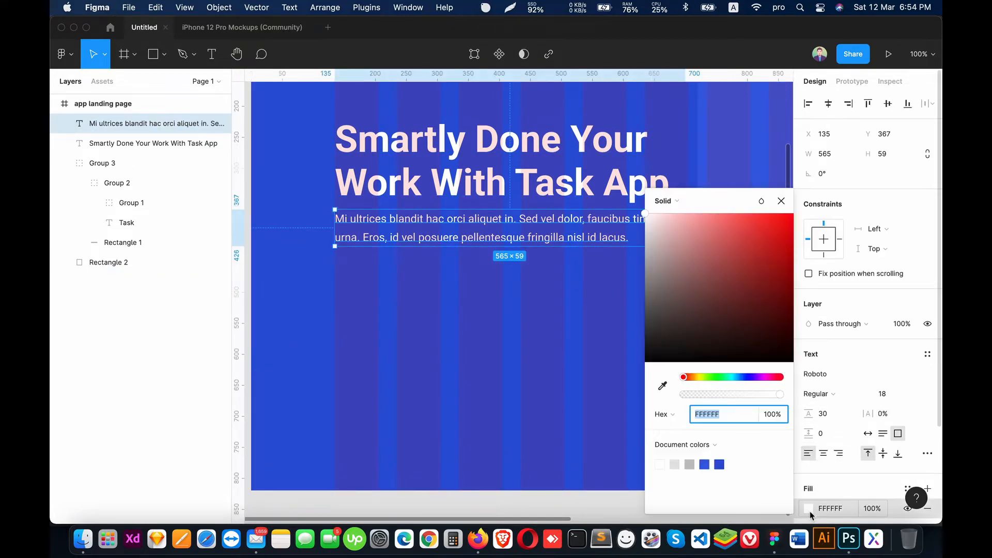
click(704, 465)
drag(750, 237, 739, 222)
click(316, 376)
key(ctrl+g)
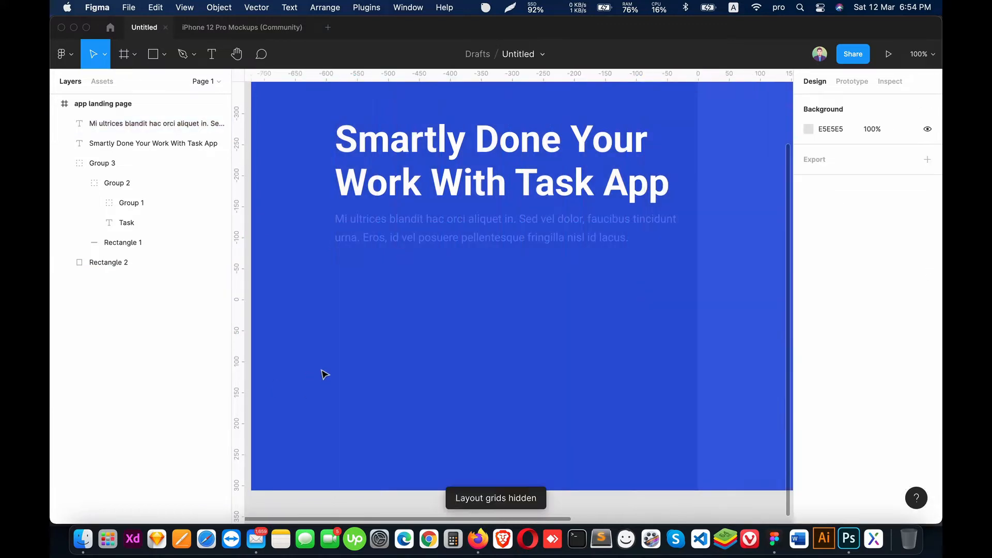
Step: Lighten the description text's fill to 9AB2FF
click(451, 229)
click(809, 508)
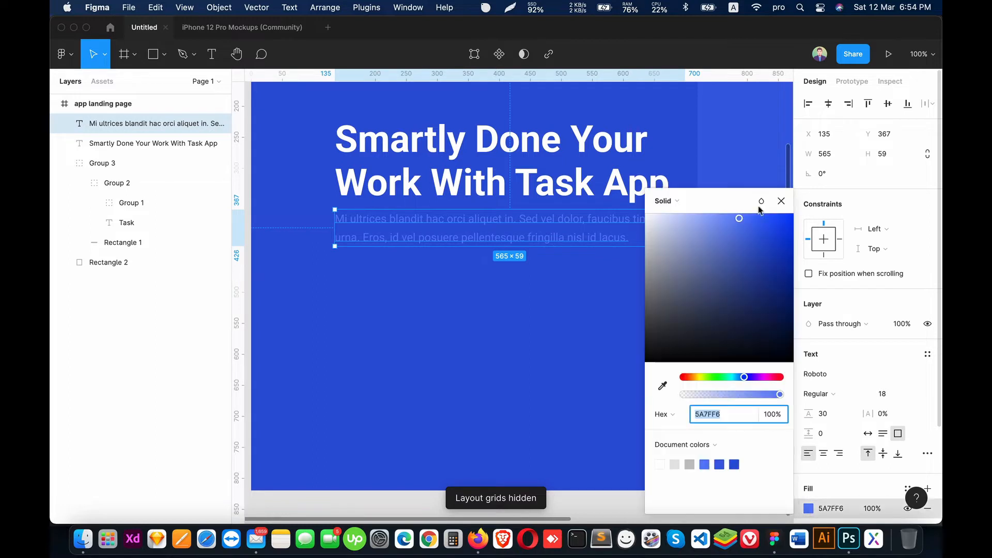
drag(744, 233, 705, 200)
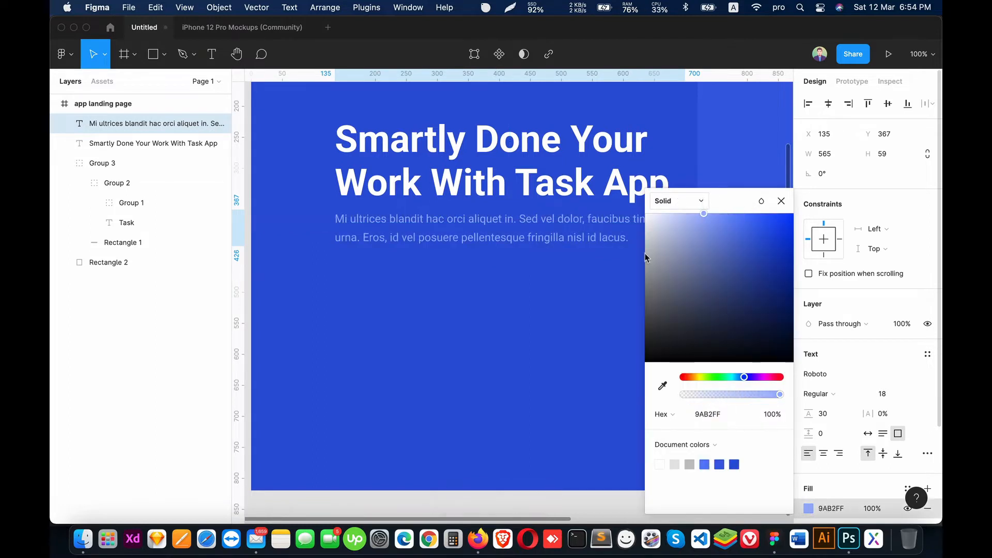
click(486, 399)
key(minus)
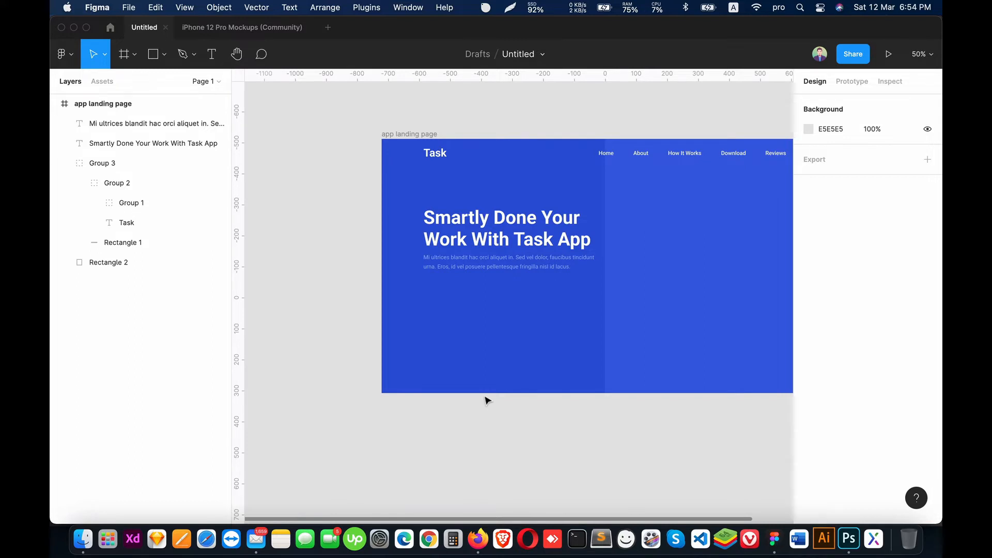
key(shift+0)
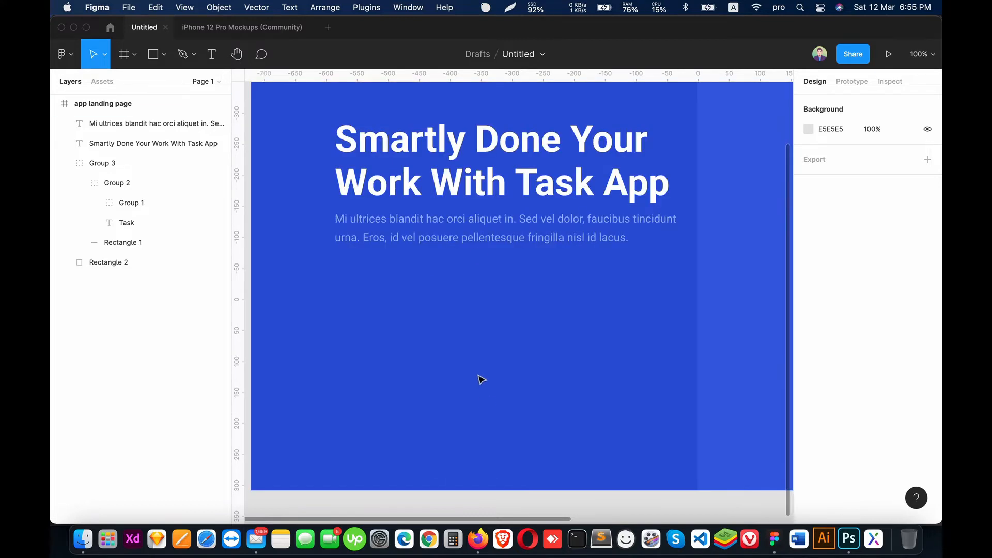
Step: Show the layout grids, group the heading with the description, and move that group into Group 3
click(459, 219)
shift+click(430, 180)
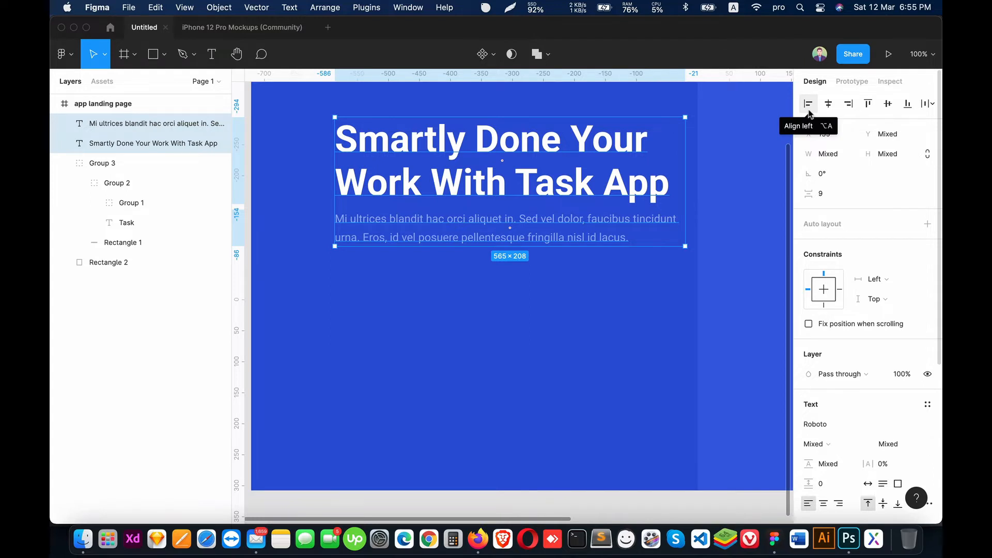
key(ctrl+g)
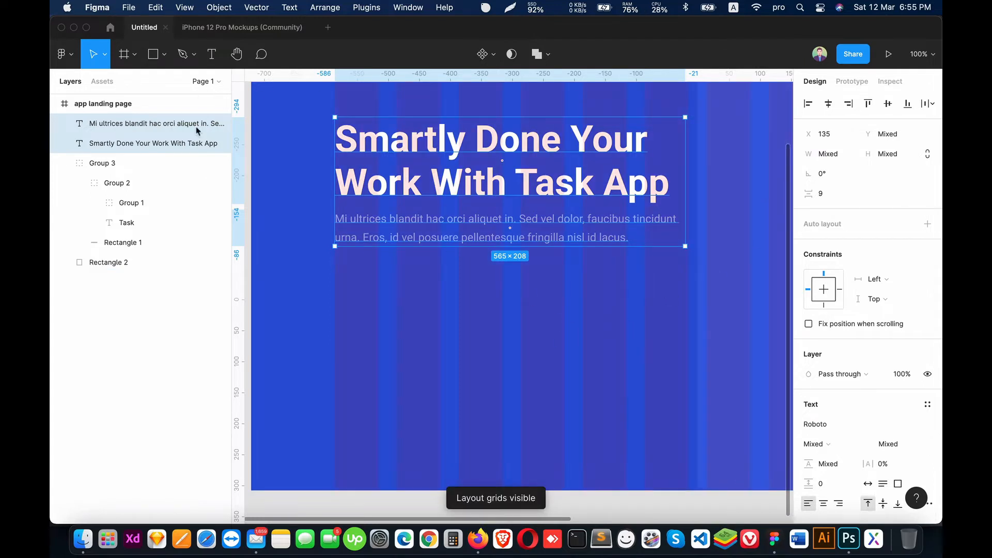
key(super+g)
drag(103, 124, 103, 158)
click(84, 160)
click(100, 124)
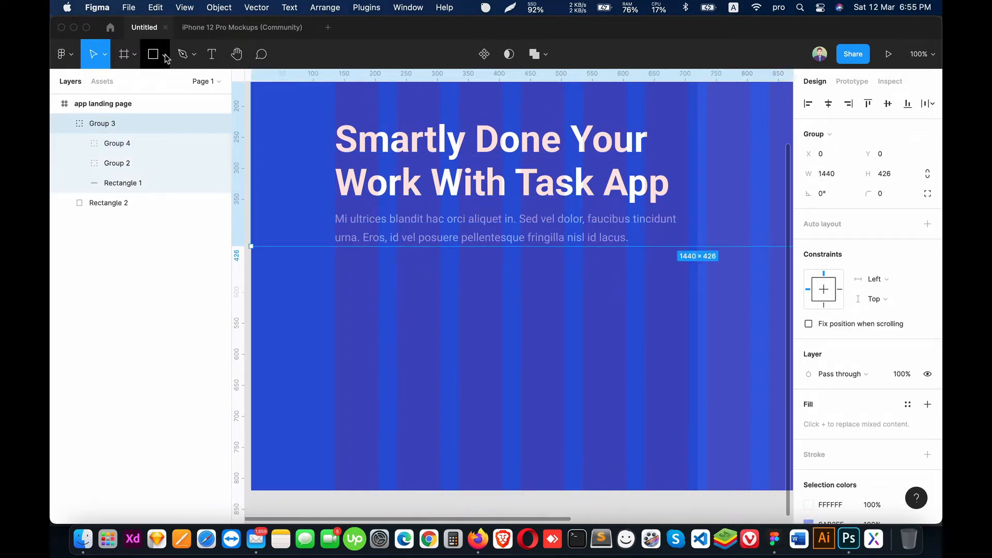
Step: Draw a button rectangle about 206 by 60 under the description at X 135, Y 470, with corner radius 5
click(165, 55)
click(151, 82)
mouse_move(334, 274)
mouse_down()
mouse_move(457, 323)
mouse_move(473, 315)
mouse_move(463, 310)
mouse_up()
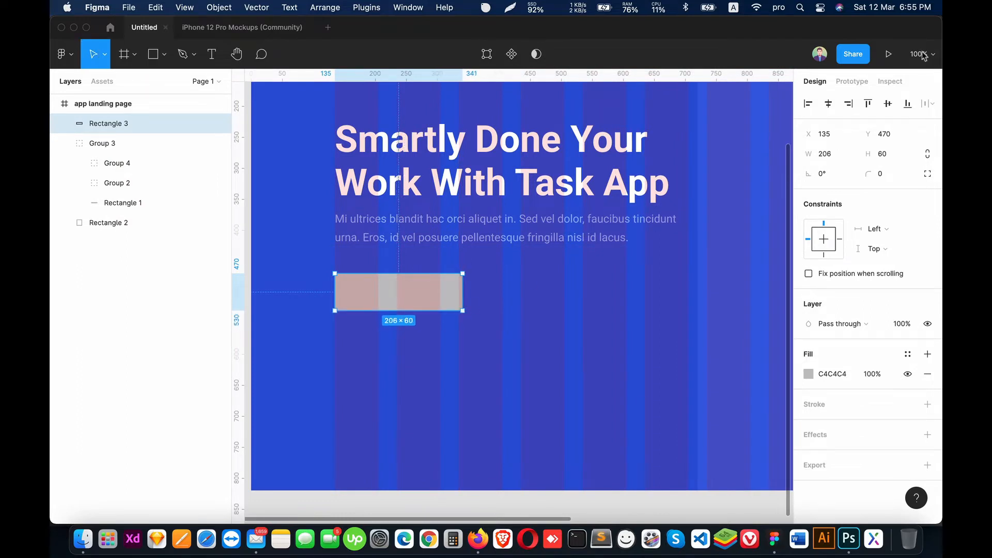
click(882, 173)
text(5)
key(Return)
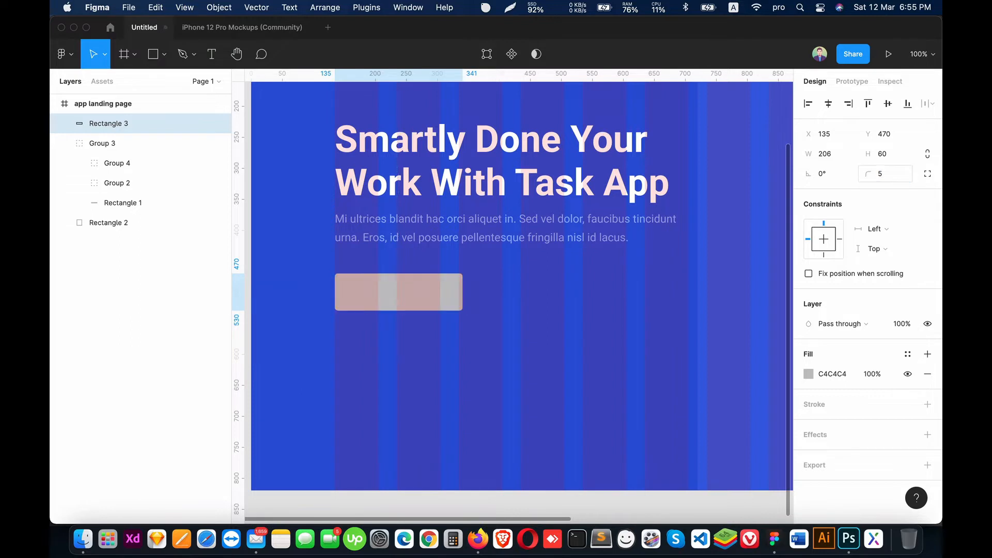
Step: Hide the layout grids and fill the button rectangle with white (FFFFFF)
click(498, 417)
key(ctrl+g)
scroll(466, 388, up, 1)
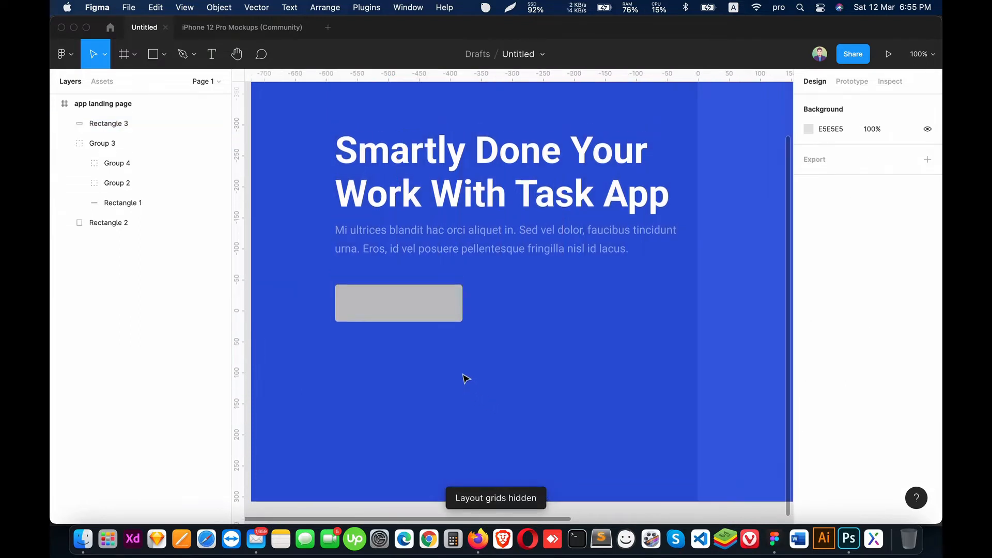
click(419, 304)
click(808, 374)
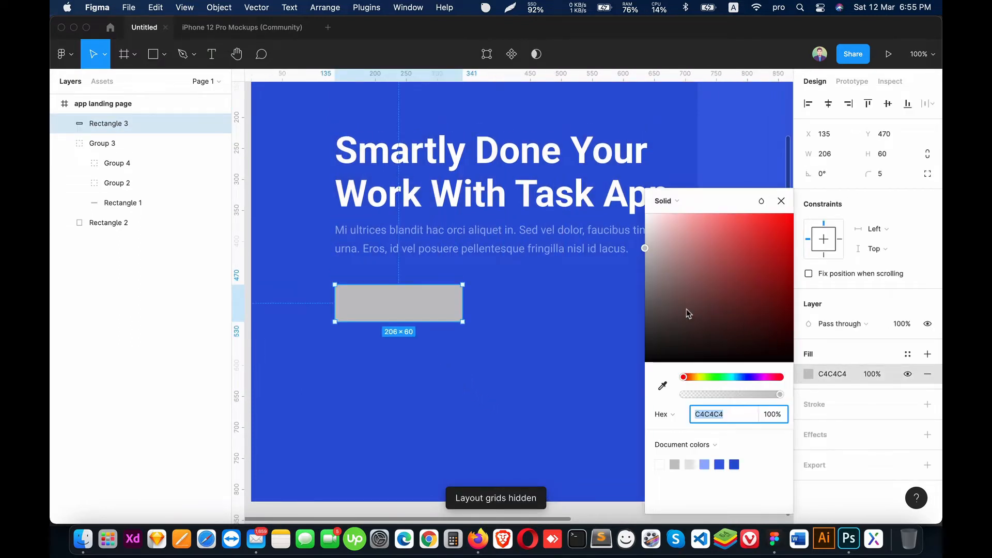
drag(687, 310, 585, 384)
drag(695, 332, 646, 214)
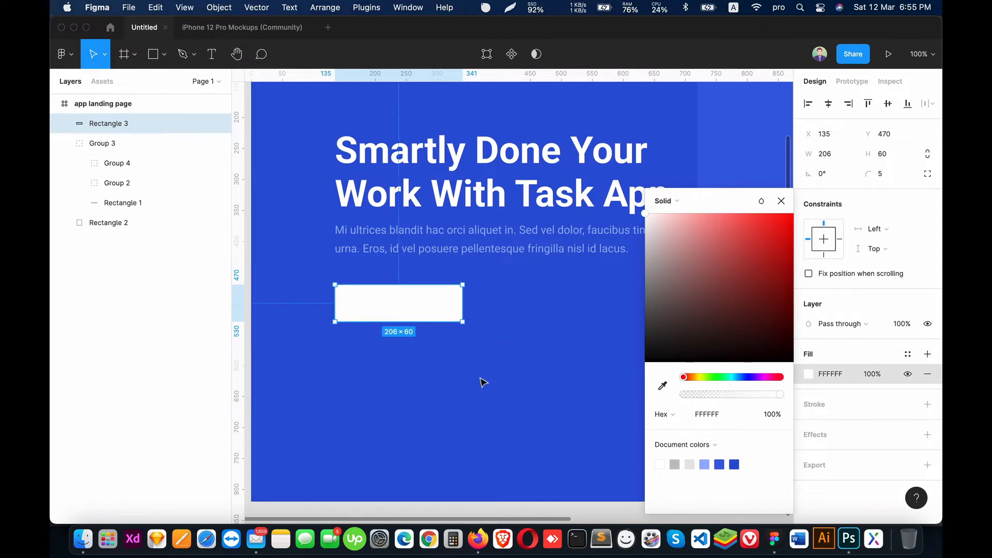
click(481, 381)
Step: Add the text "Available On" and place it on the white button at about X 200, Y 479
click(405, 307)
key(t)
click(391, 369)
text(Available On)
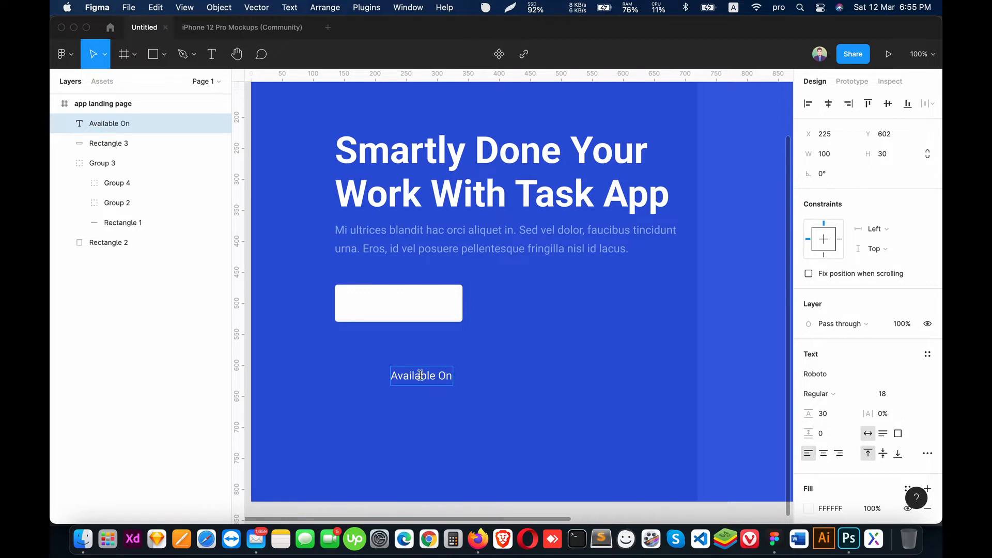
key(Escape)
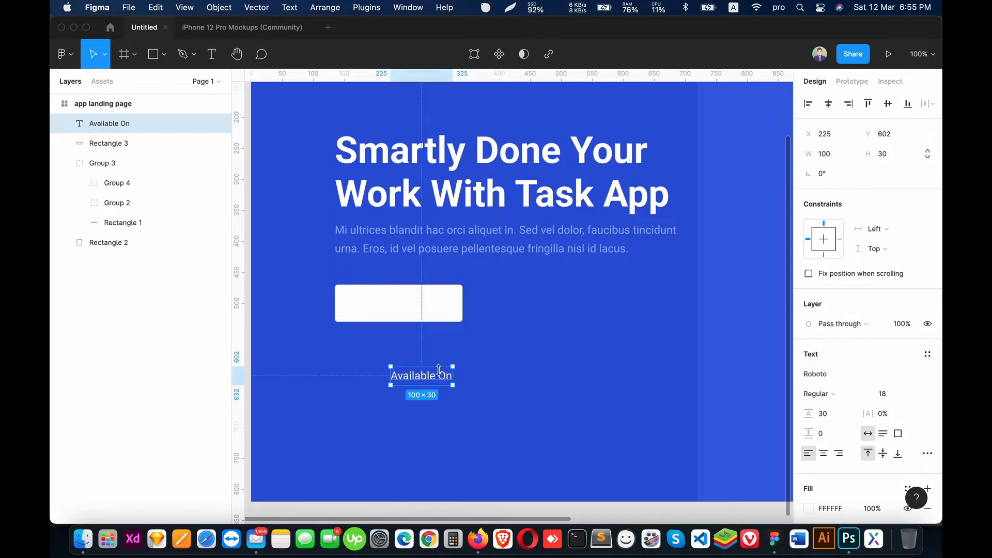
drag(434, 381, 419, 305)
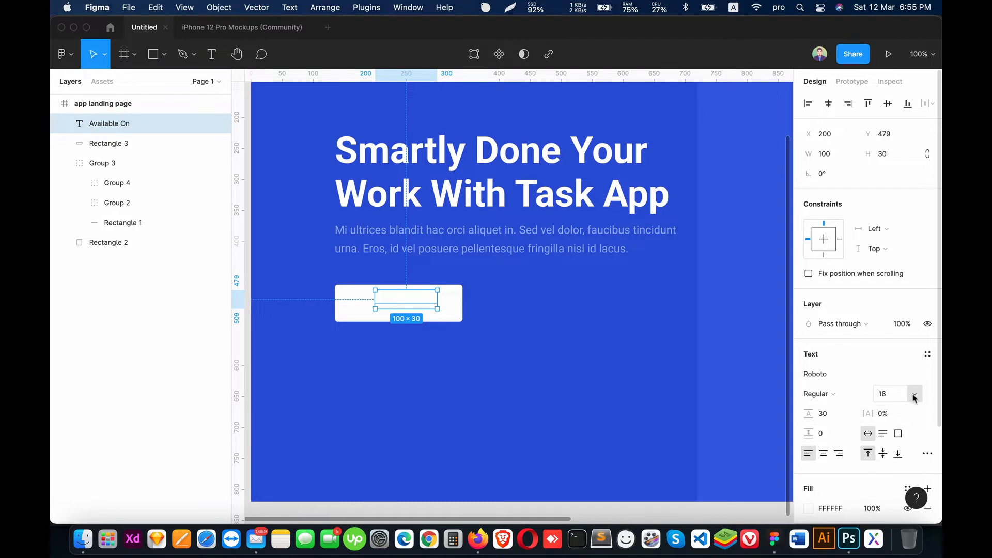
Step: Fill the "Available On" text with black (000000) and set its weight to Medium
scroll(841, 451, down, 4)
click(809, 396)
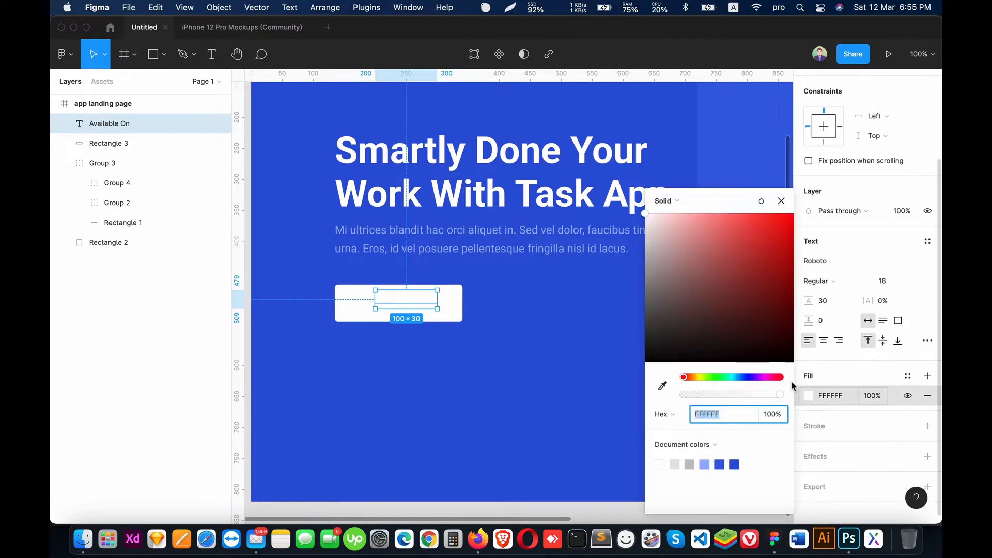
drag(675, 342, 606, 384)
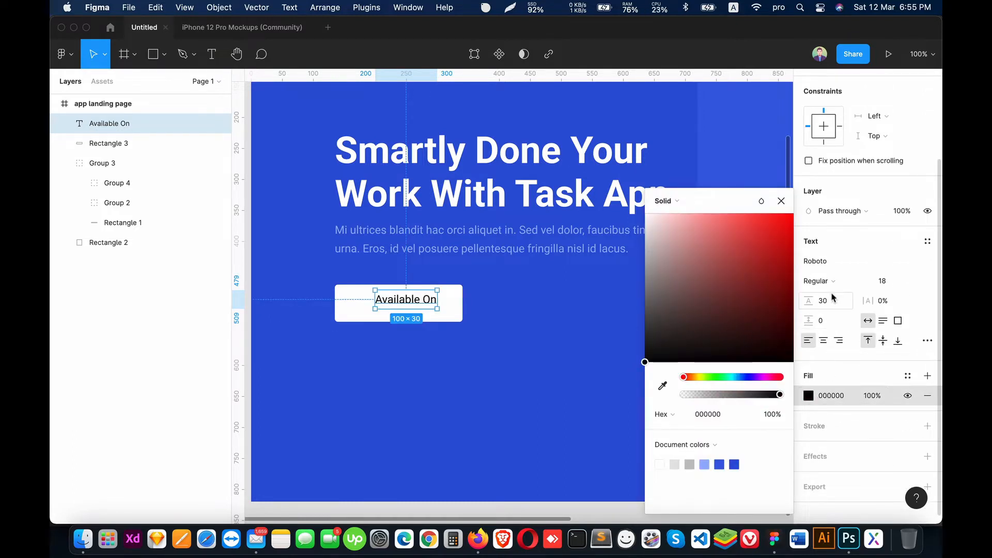
click(821, 281)
click(836, 299)
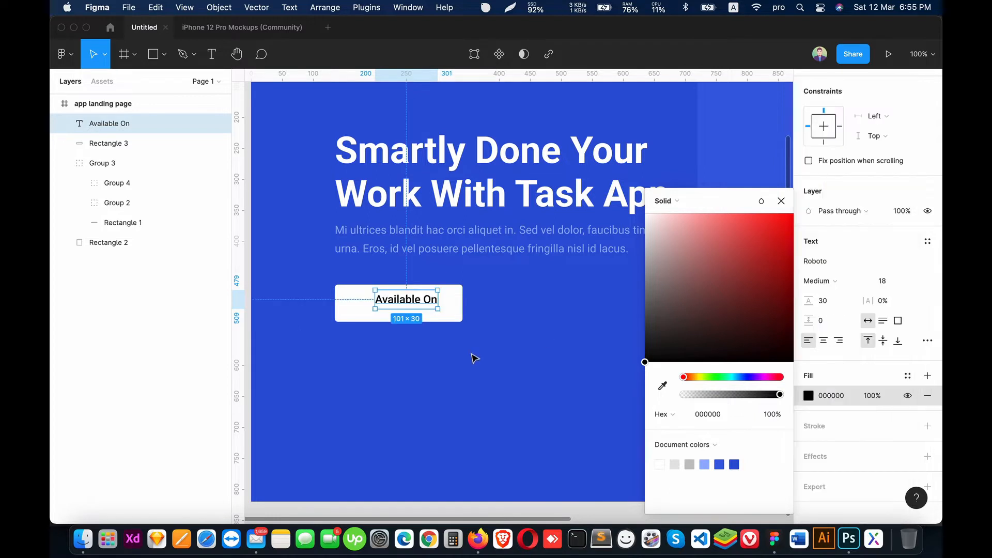
click(472, 359)
Step: Set the "Available On" text to size 16 and center it horizontally in the upper half of the white button
click(415, 304)
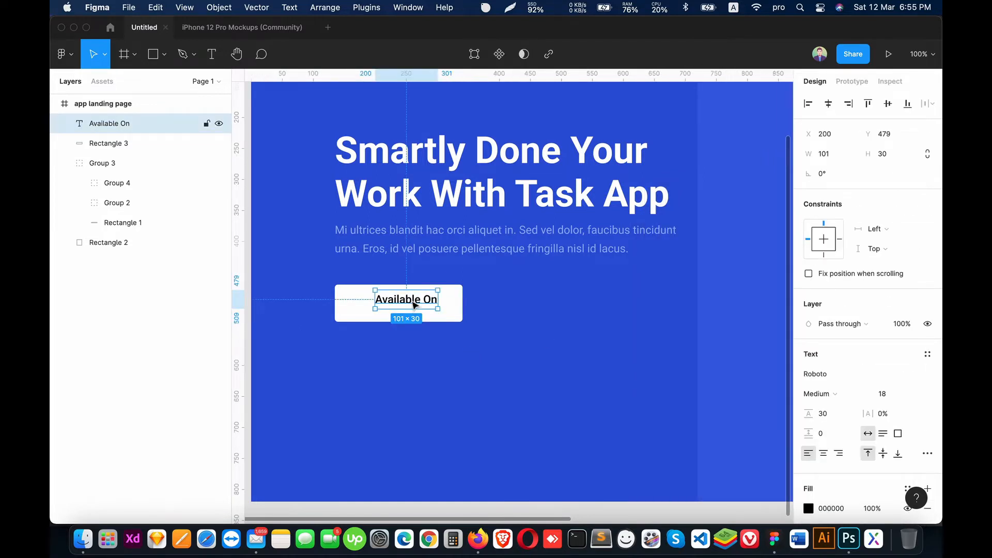
click(892, 394)
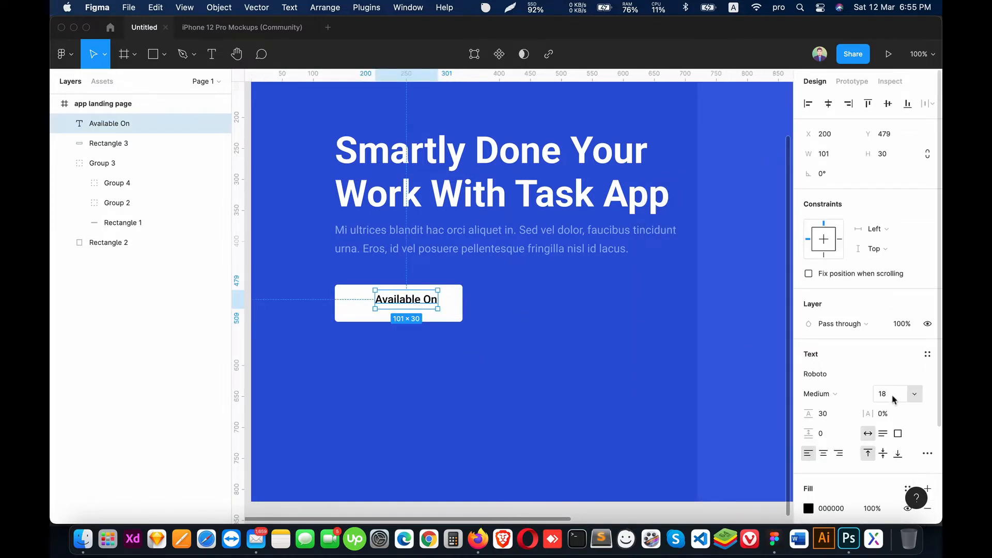
key(Return)
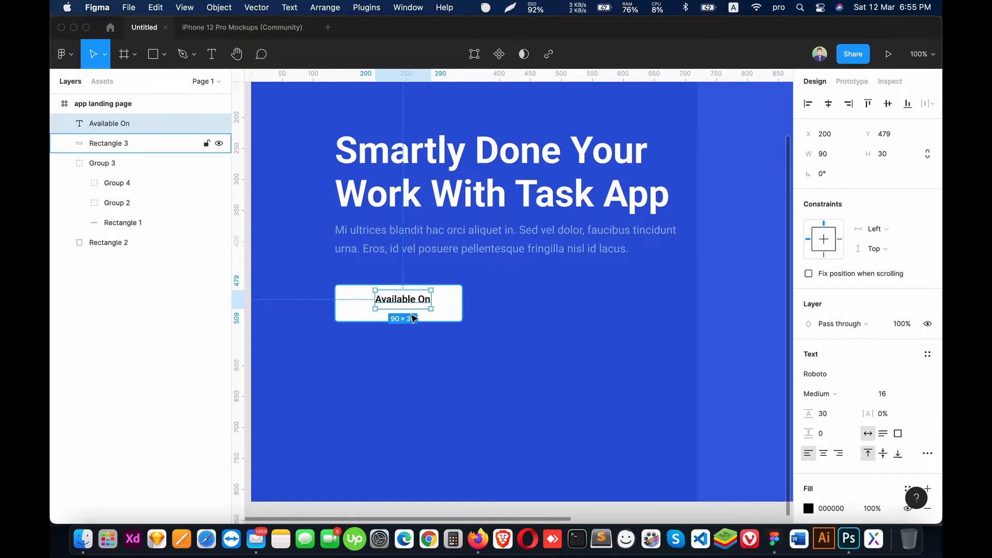
drag(410, 302, 405, 315)
key(Up)
key(Up)
key(Up)
key(Up)
key(Up)
Step: Duplicate the "Available On" text, place the copy directly below it on the white button, and change its wording to "Google Play"
key(super+c)
key(super+v)
key(Return)
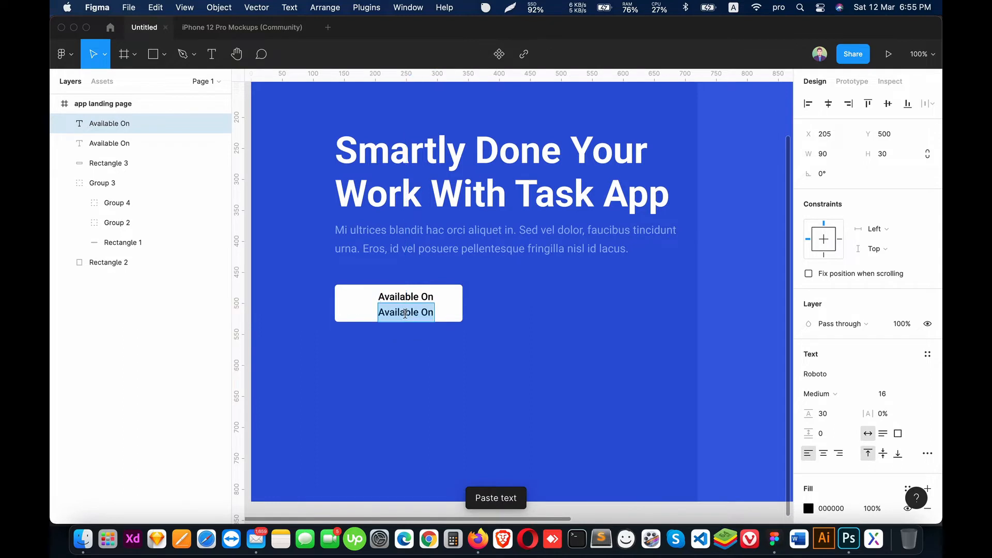
text(Google )
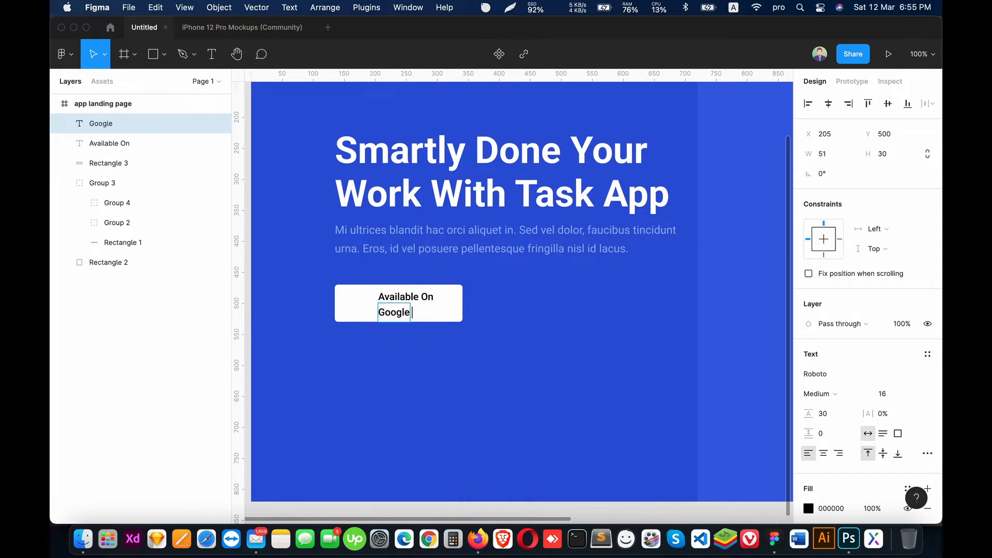
text(Play)
key(Escape)
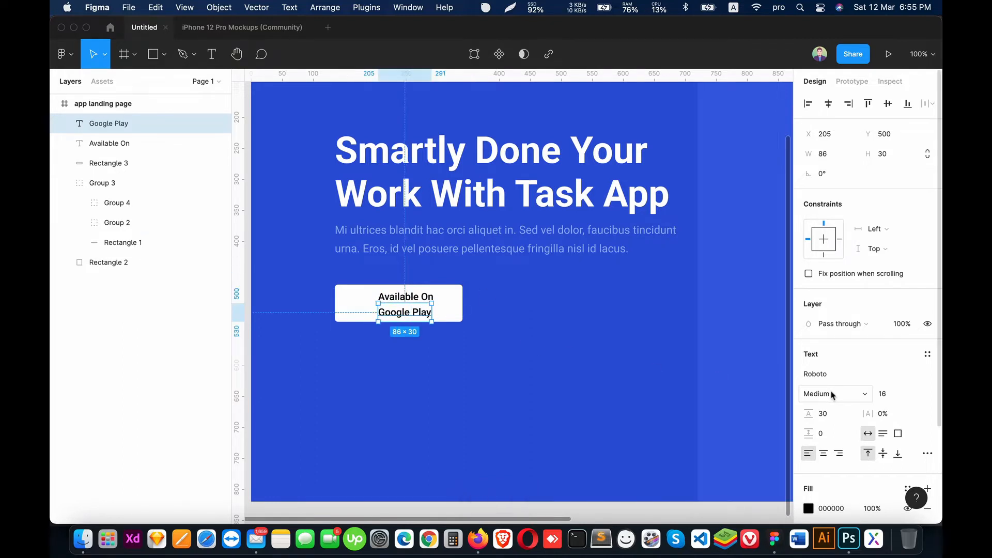
Step: Set the "Google Play" text to size 20 and Bold, and move it to about X 204, Y 496 under "Available On"
click(895, 400)
text(20)
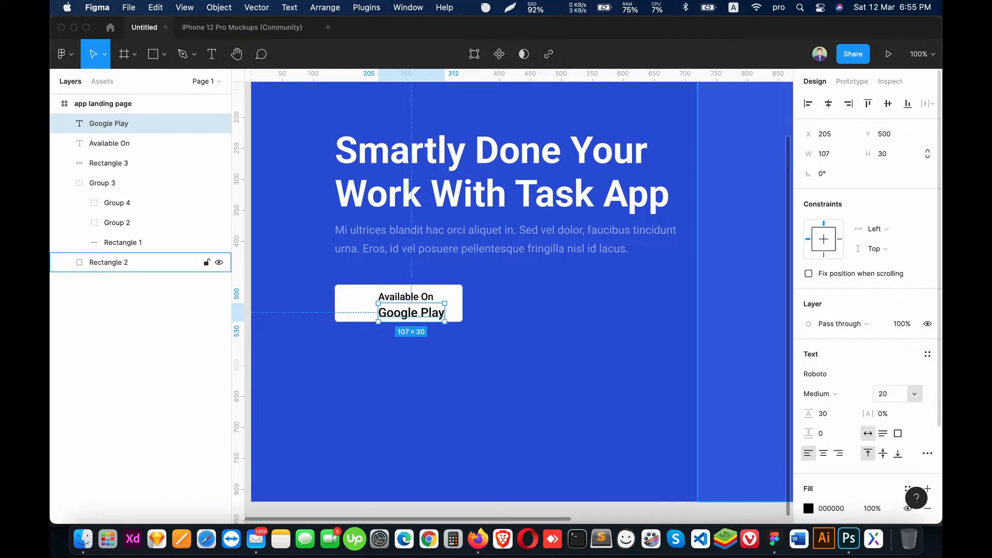
key(Return)
click(818, 394)
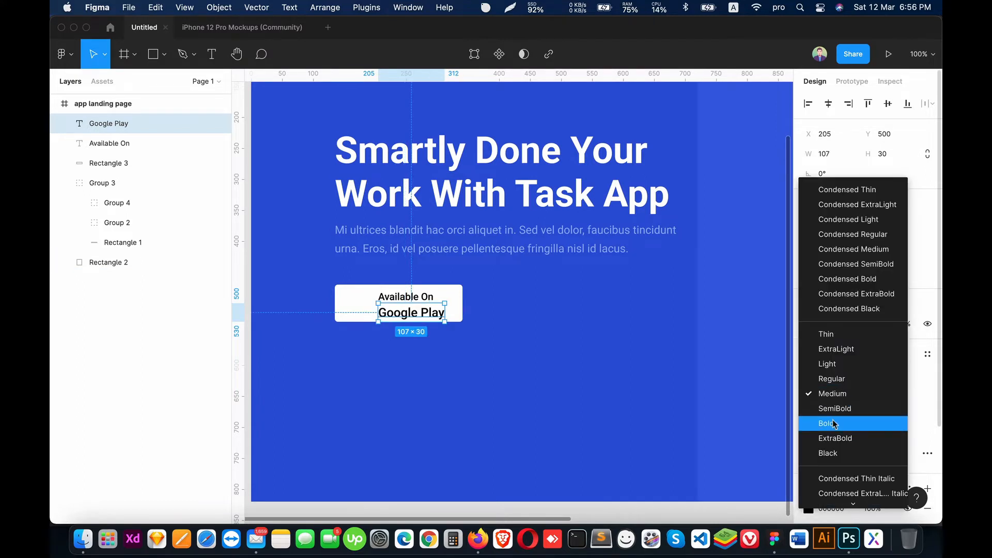
click(827, 421)
drag(414, 316, 589, 316)
Step: Fill both button text lines, "Available On" and "Google Play", with dark grey (404040)
key(super+equal)
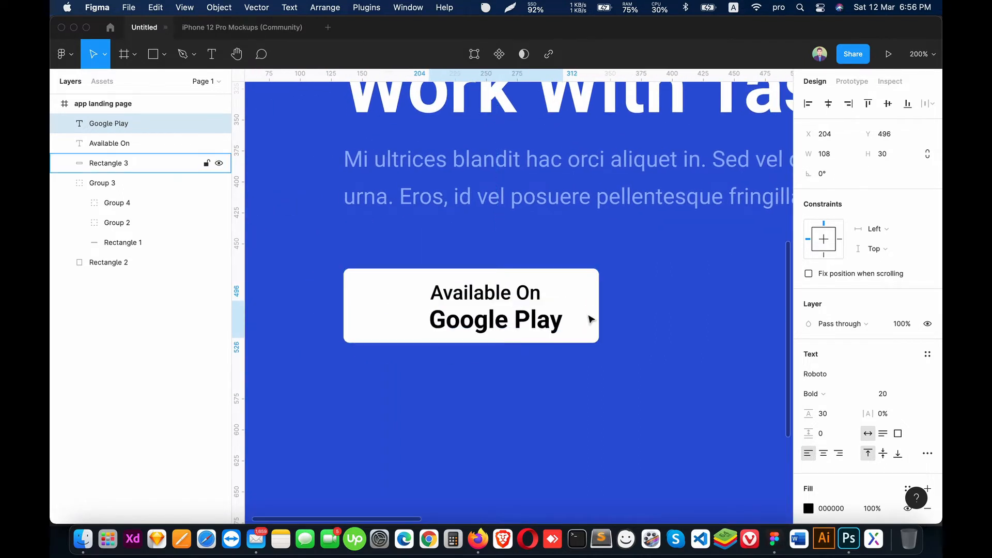
shift+click(484, 297)
scroll(836, 443, down, 5)
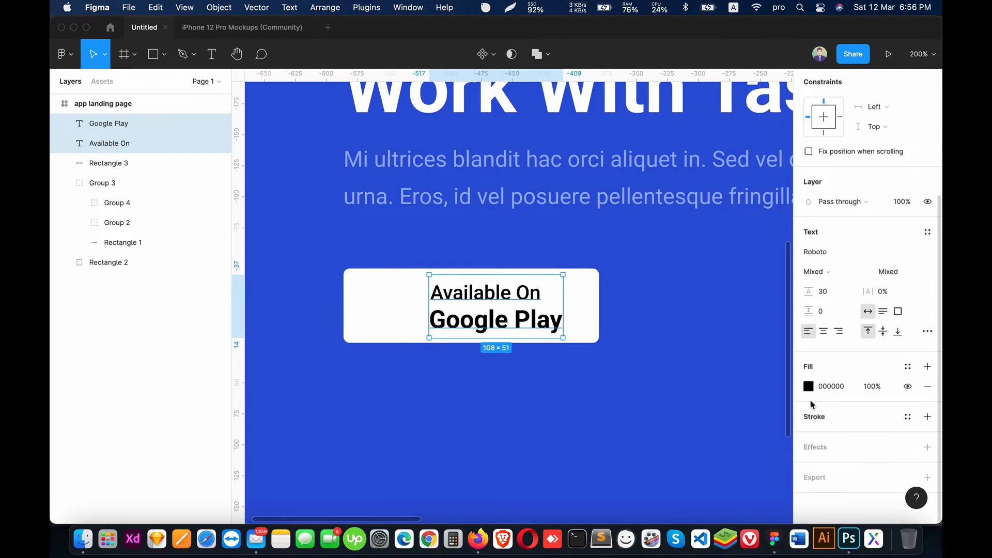
click(808, 386)
drag(724, 299, 623, 345)
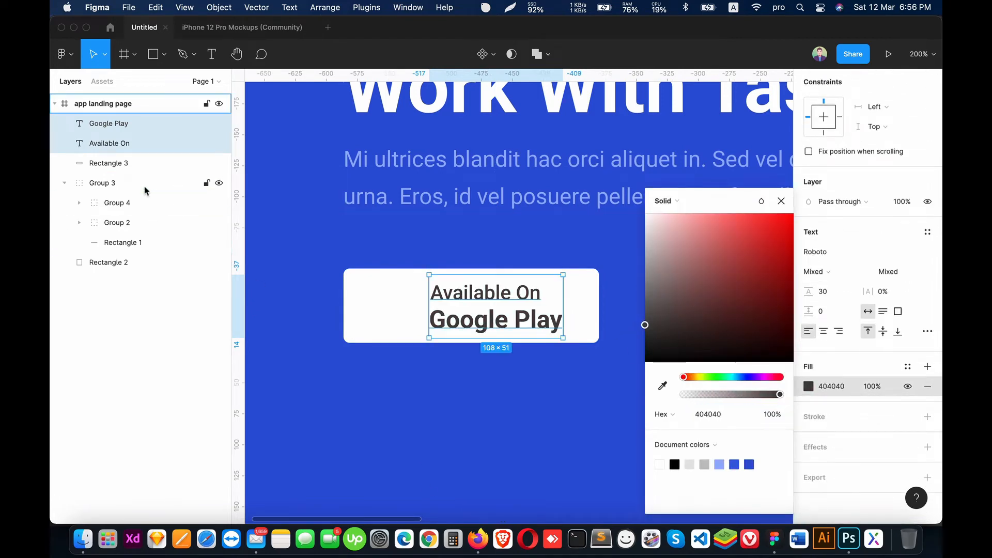
Step: Group the two text lines, center the group vertically on the white button, and shift it right to about X 212
key(super+g)
shift+click(93, 144)
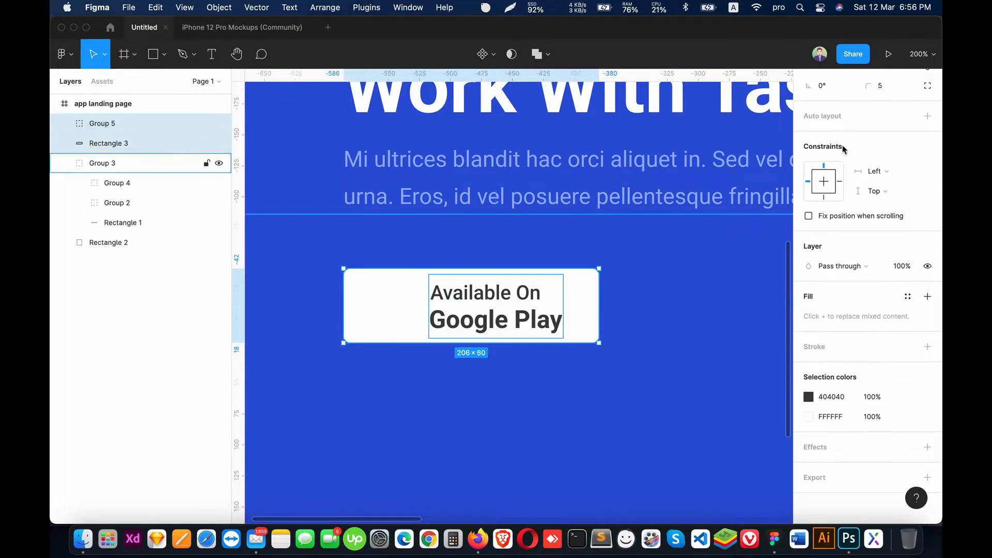
scroll(868, 100, up, 3)
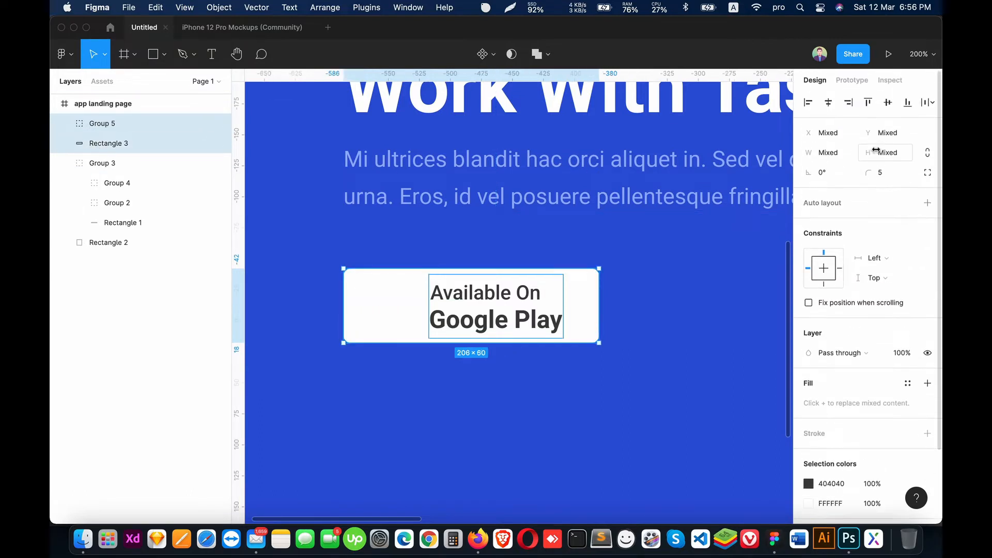
click(612, 387)
click(479, 298)
drag(479, 298, 489, 298)
Step: Narrow the white button rectangle to a width of about 185 and move the text group to about X 201, Y 474
click(594, 303)
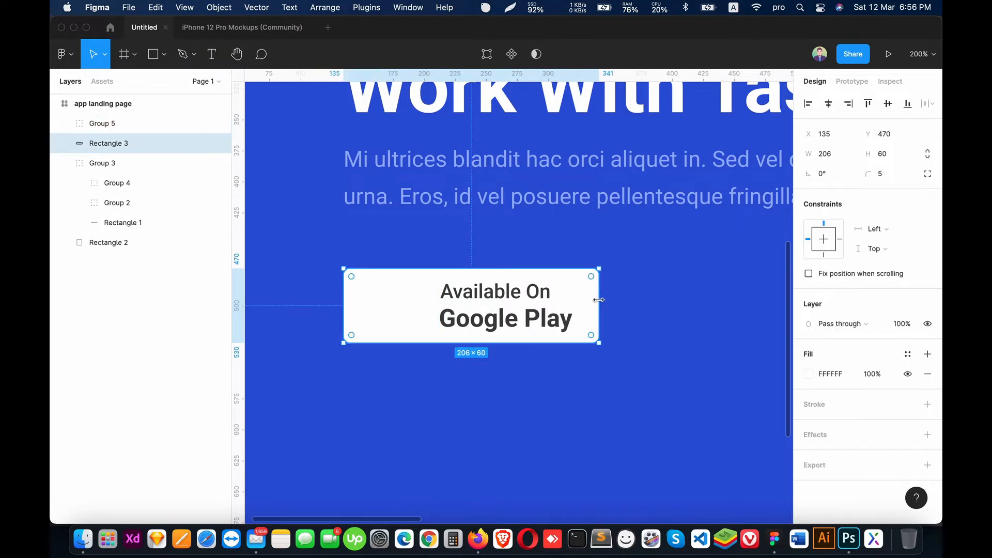
drag(599, 302, 574, 301)
click(496, 316)
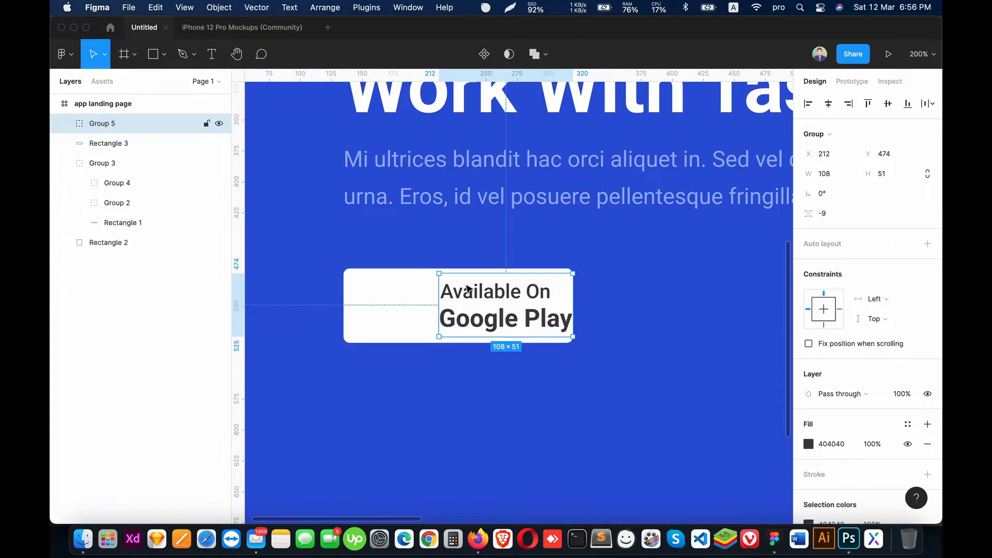
drag(466, 294, 456, 294)
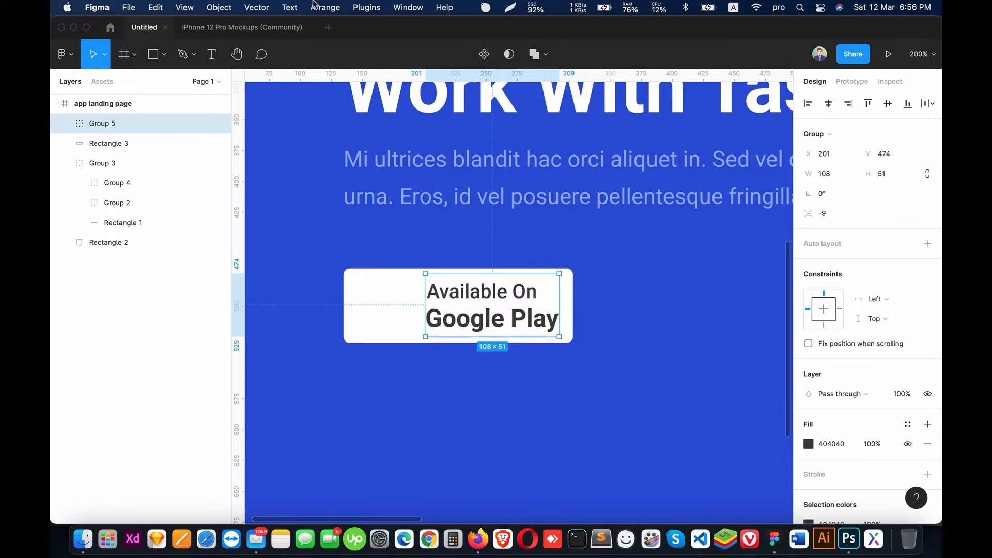
Step: Open the Iconify plugin and search its icons for "google play"
click(367, 7)
click(114, 128)
click(66, 124)
click(366, 7)
click(393, 135)
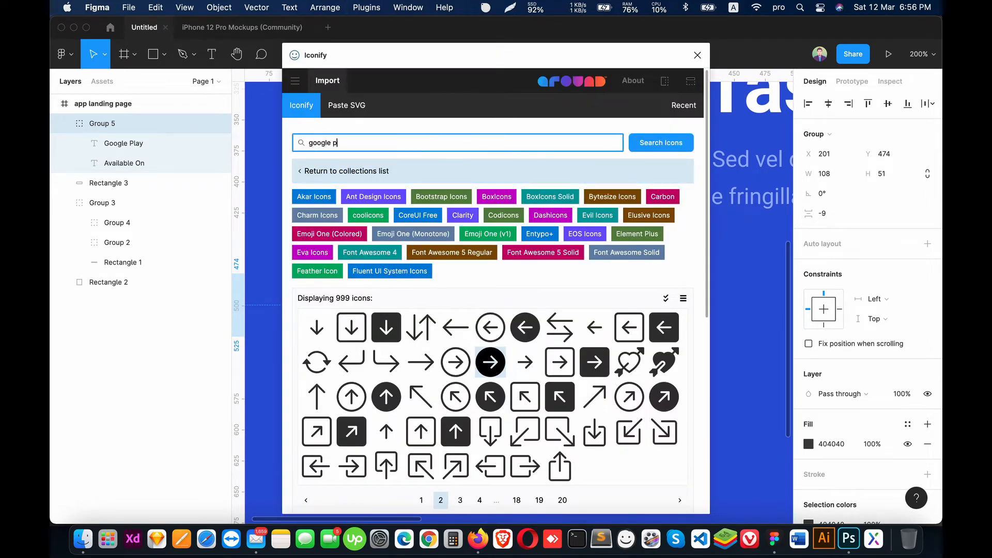
text(y)
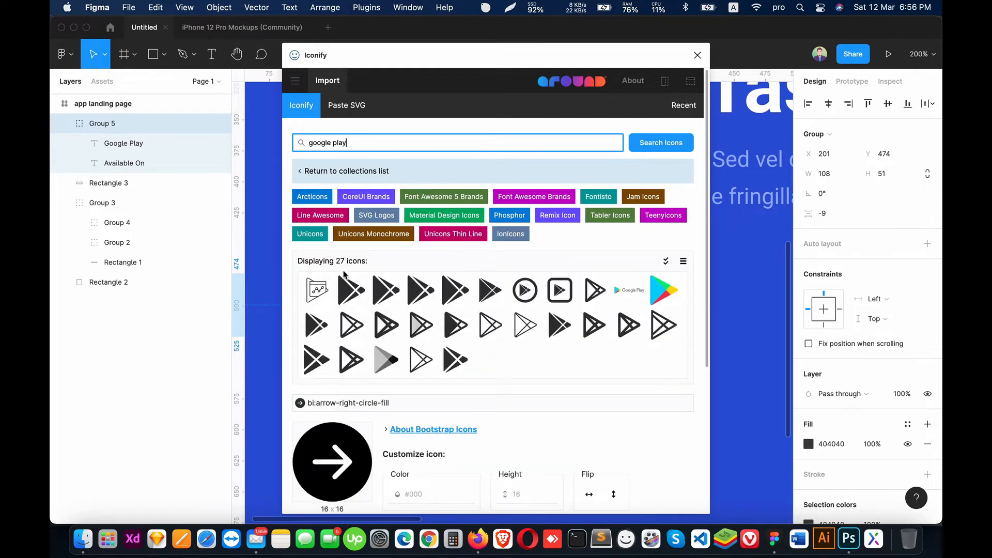
Step: Import the full-color logos:google-play-icon into the text group and close the icon plugin
click(351, 290)
scroll(483, 401, down, 5)
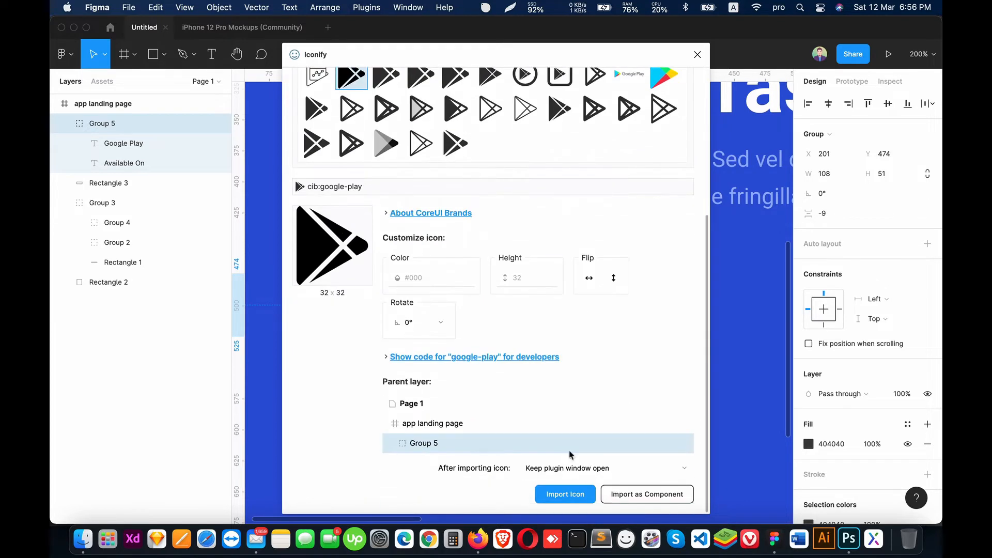
scroll(597, 364, up, 3)
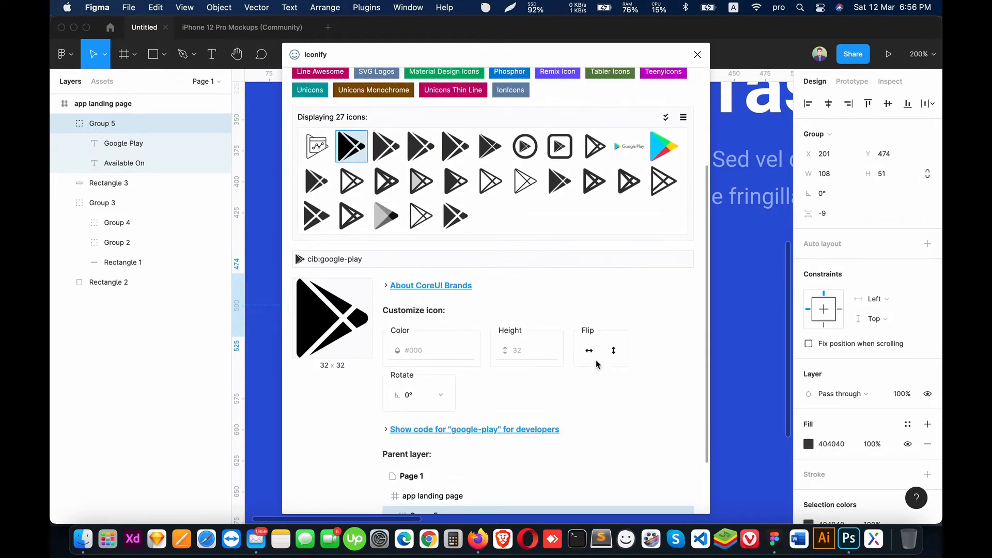
click(664, 146)
scroll(666, 155, down, 1)
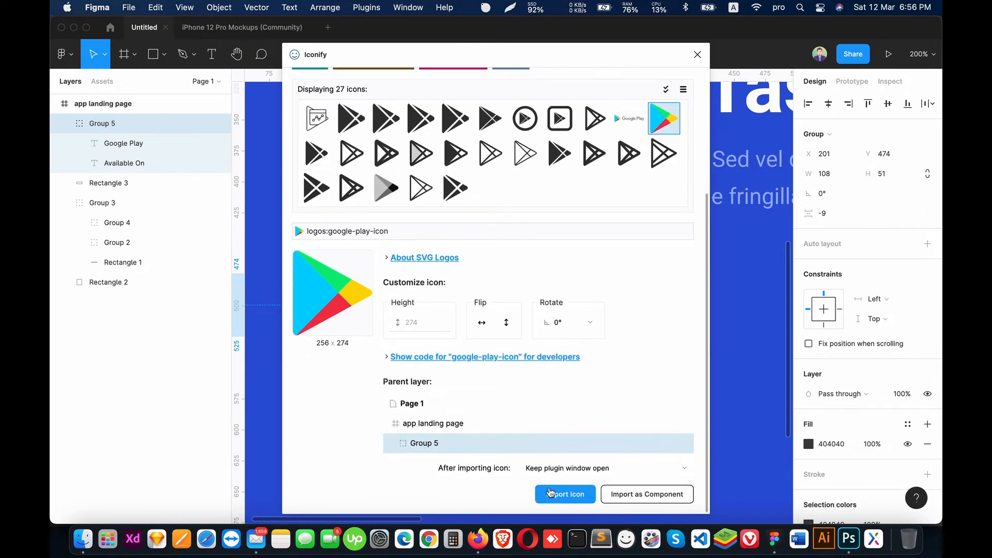
click(565, 494)
click(698, 55)
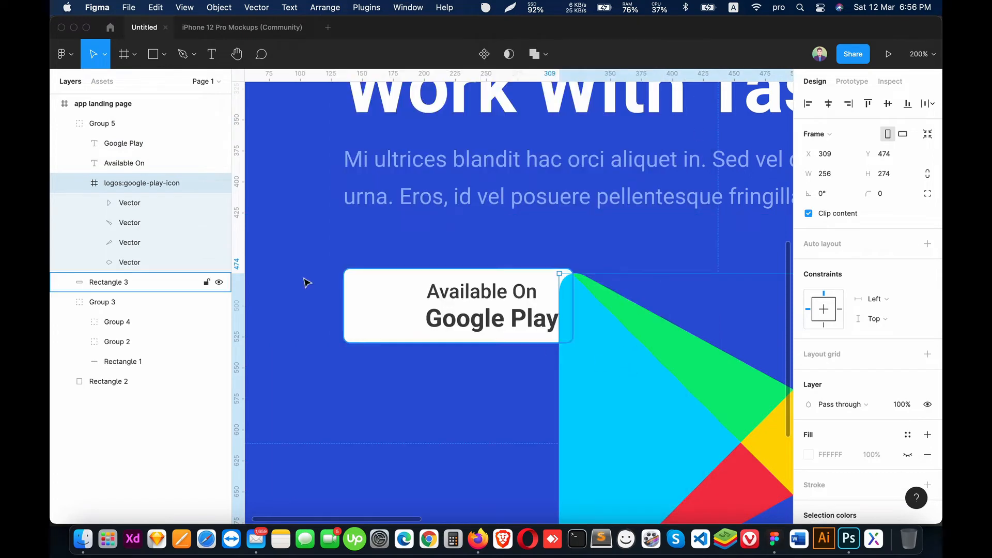
Step: Scale the Google Play icon proportionally to 50 wide, reduce it to 37 × 40, and place it beside the text at X 152, Y 480
click(80, 182)
drag(620, 368, 475, 308)
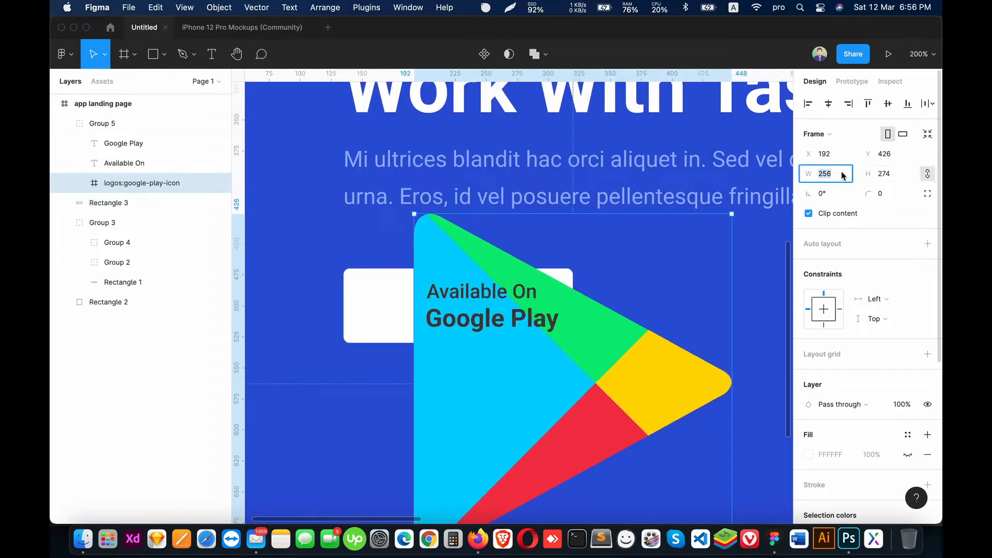
text(50)
key(Return)
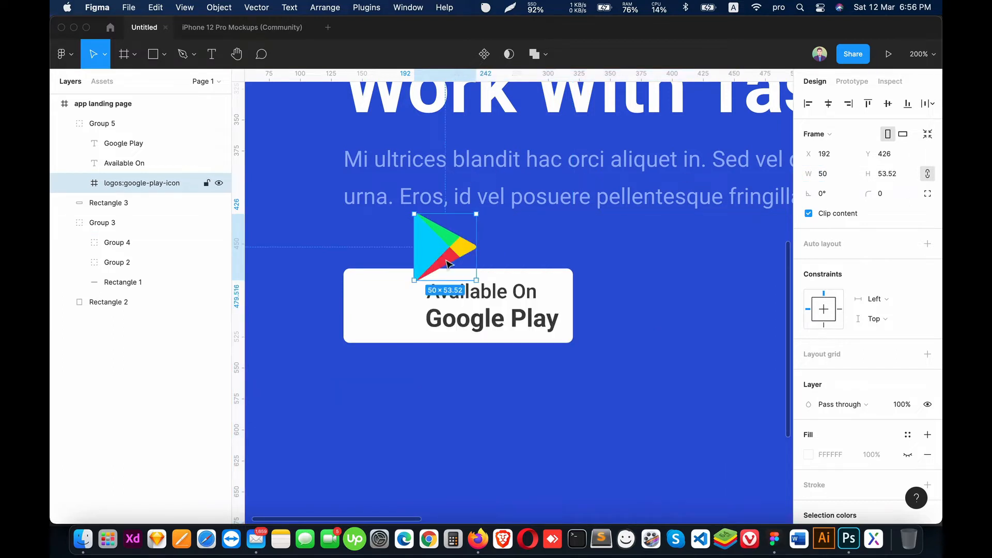
drag(439, 258, 387, 312)
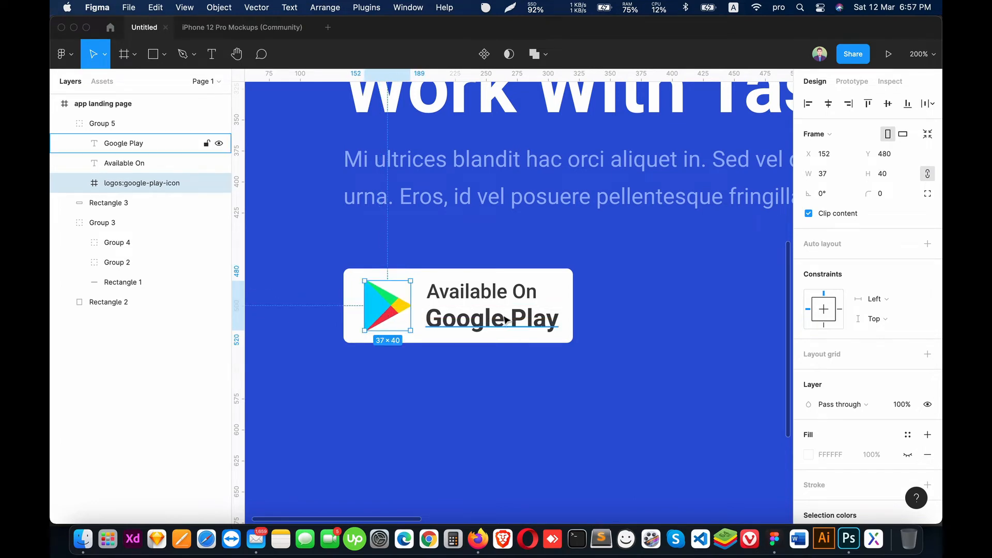
Step: Group the "Google Play" and "Available On" texts and move them closer to the icon, to about X 197
click(123, 144)
shift+click(104, 163)
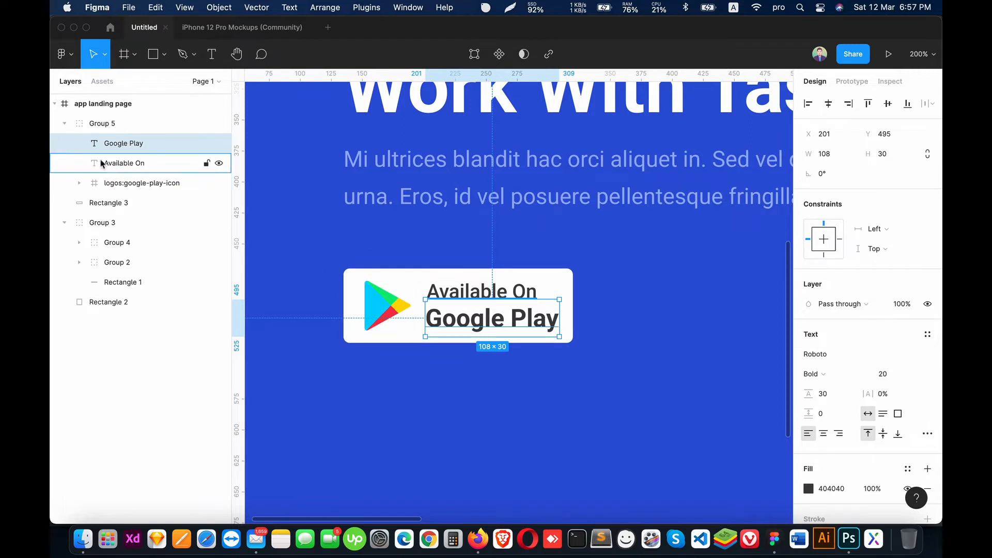
key(super+g)
drag(504, 307, 500, 305)
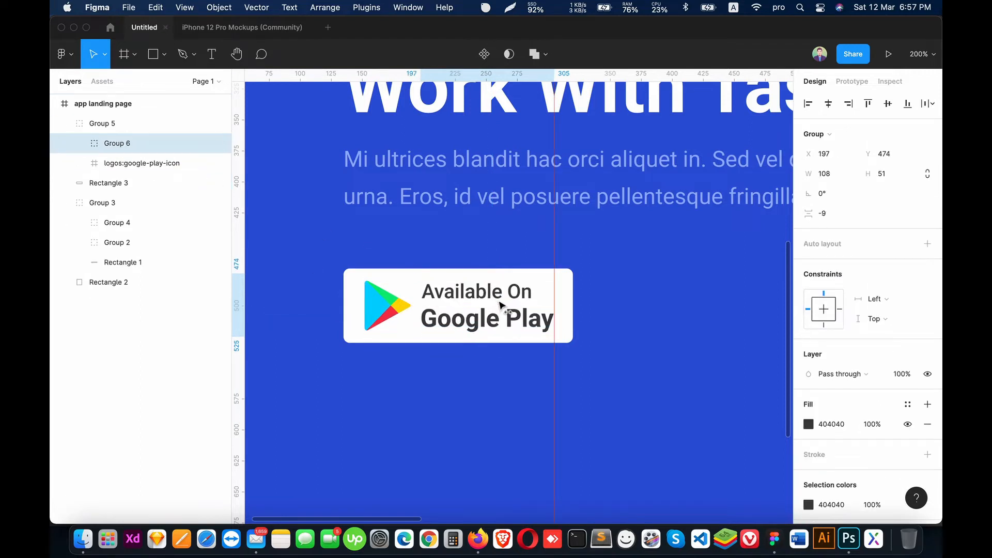
Step: Group the icon-and-text group with the white rectangle and rename the new group "button"
click(65, 124)
click(86, 125)
click(65, 163)
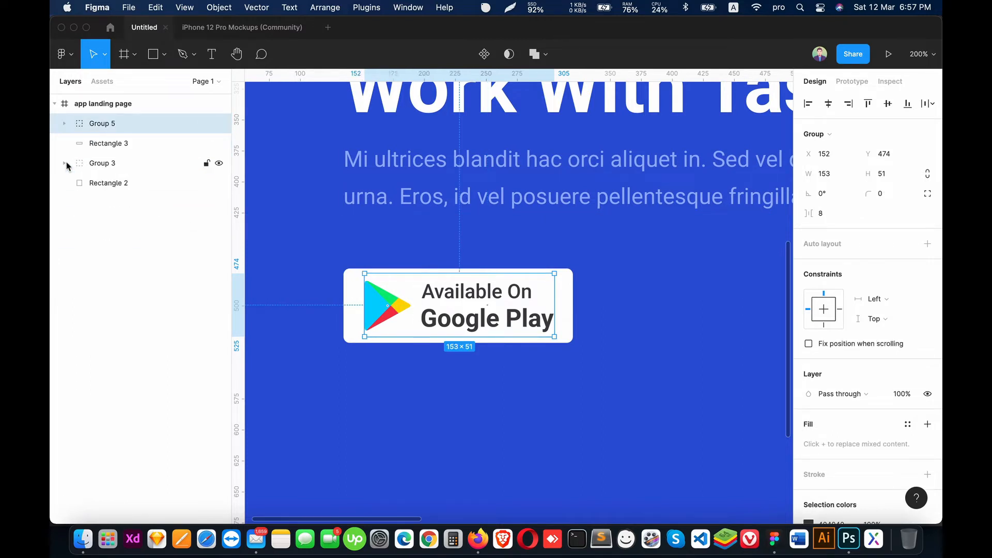
shift+click(106, 144)
key(super+g)
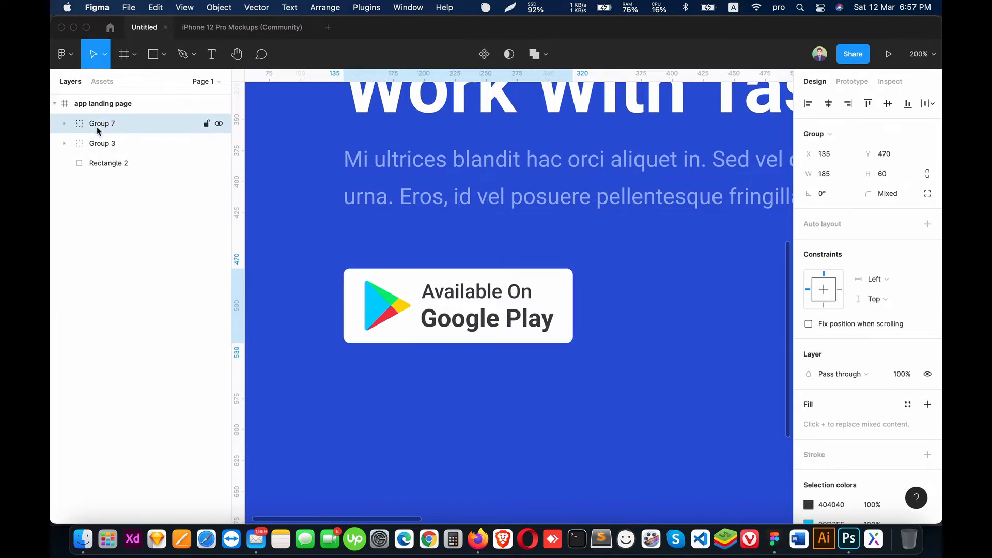
double_click(109, 126)
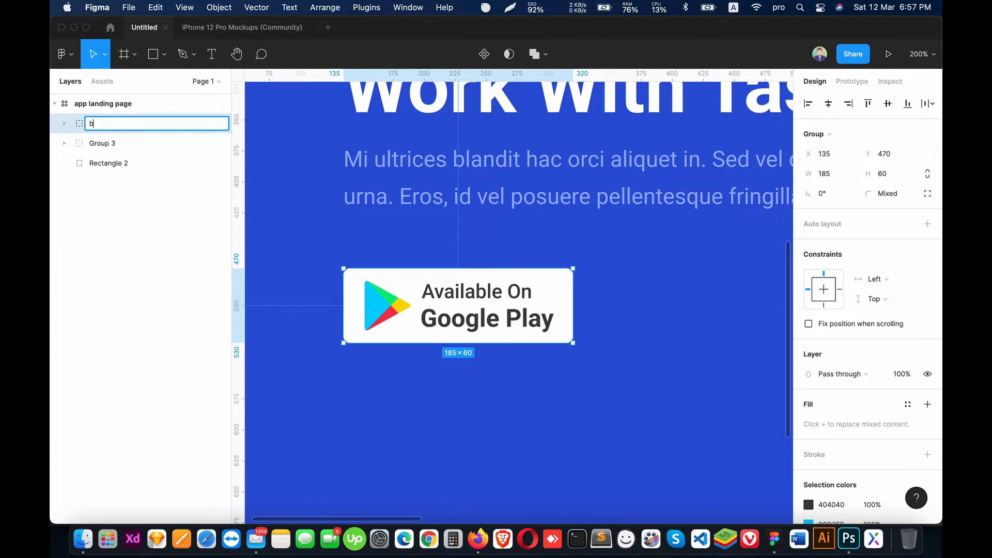
text(button)
key(Return)
Step: Duplicate the "button" group and place the copy to the right of the original at about X 339, Y 470
key(super+d)
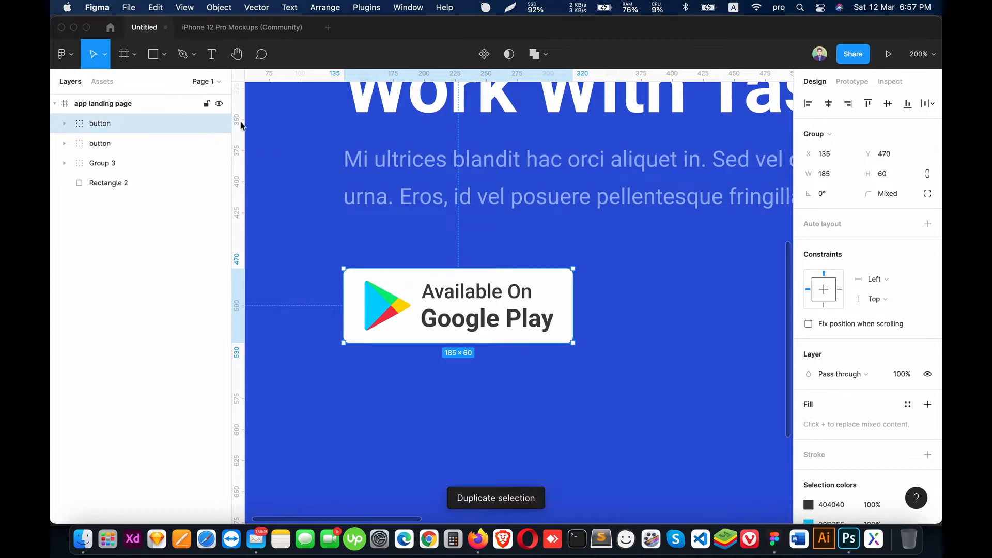
drag(437, 293, 681, 293)
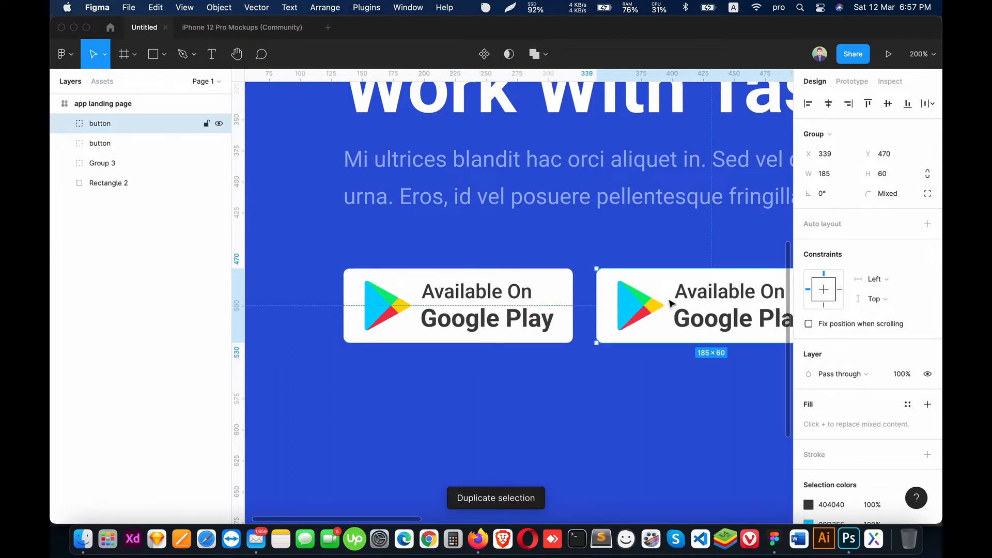
scroll(519, 293, right, 5)
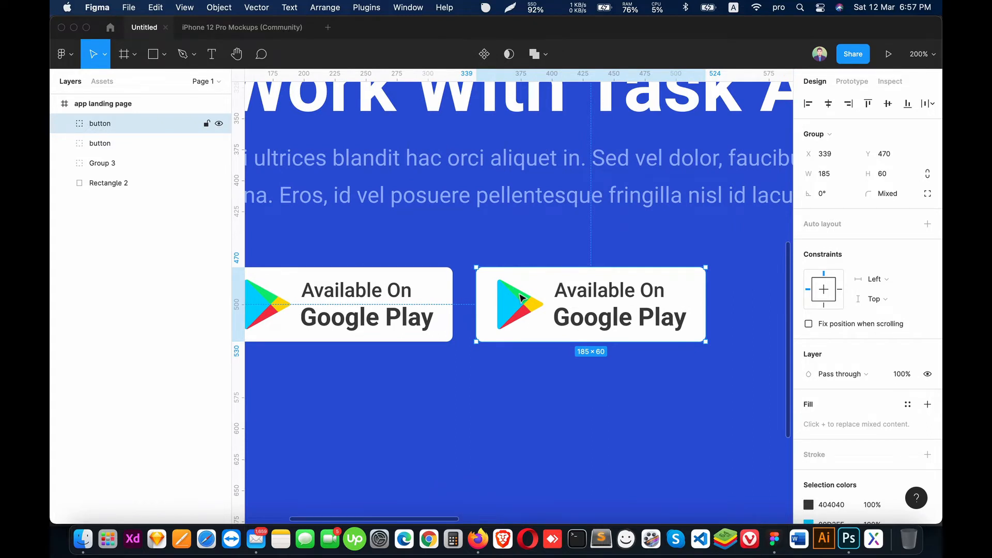
Step: Change the "Google Play" text in the second button to "App Store"
super+click(618, 322)
double_click(618, 321)
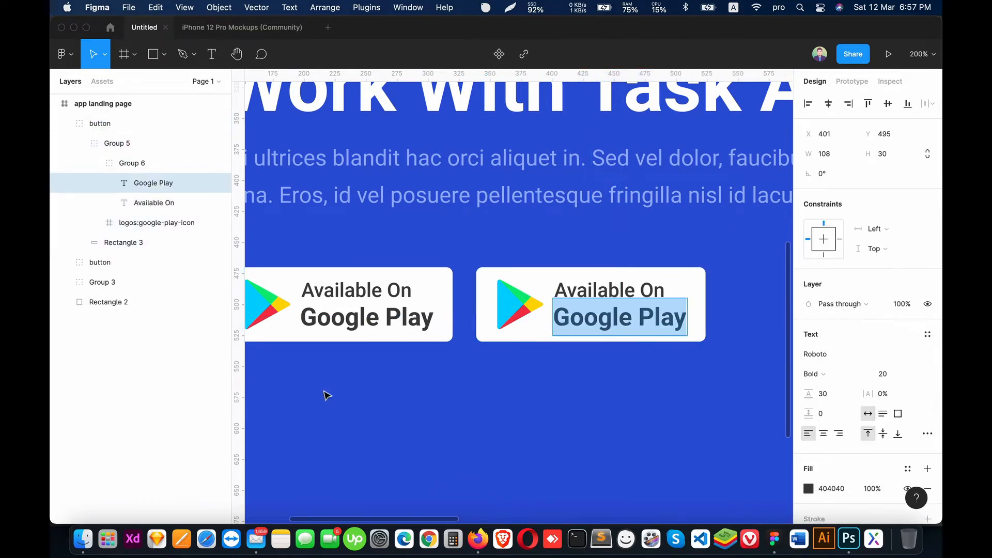
text(A)
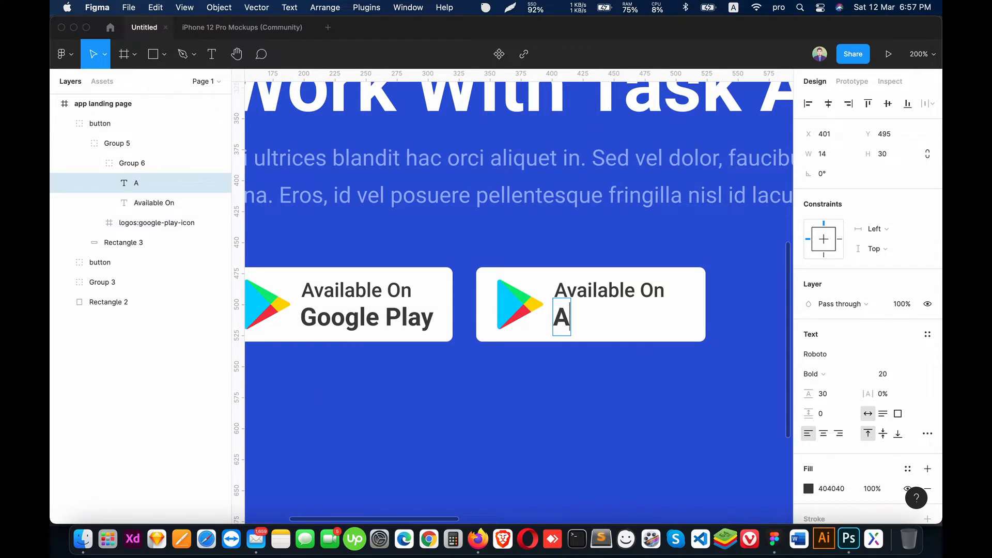
text(pp St)
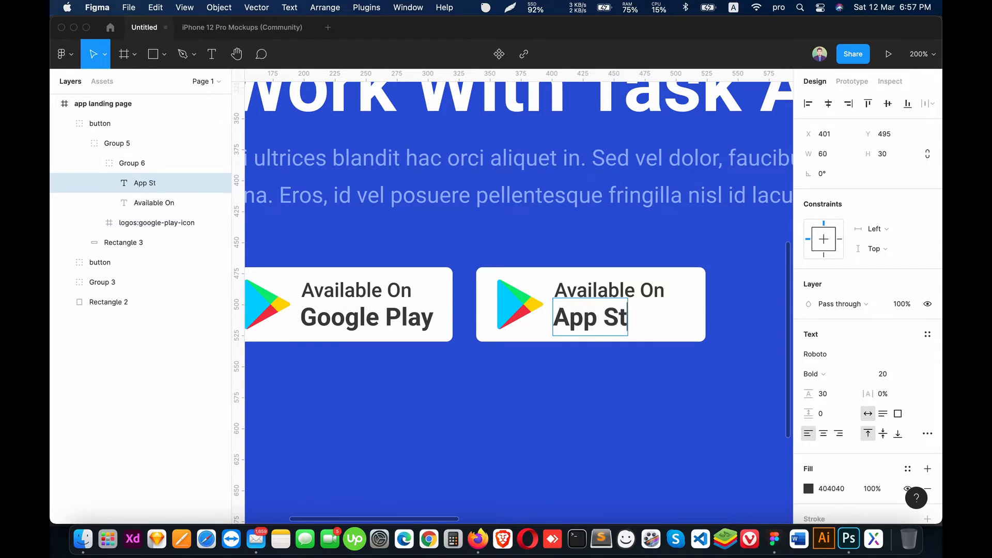
text(ore)
key(Escape)
Step: Import the blue logos:apple-app-store icon with the Iconify plugin into Group 5 of the App Store button
super+click(509, 305)
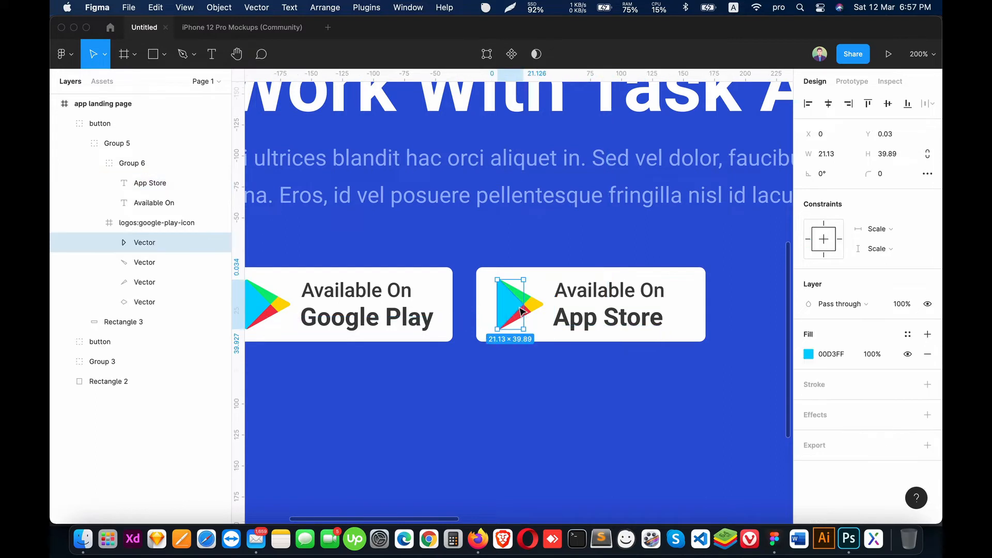
click(94, 223)
click(134, 225)
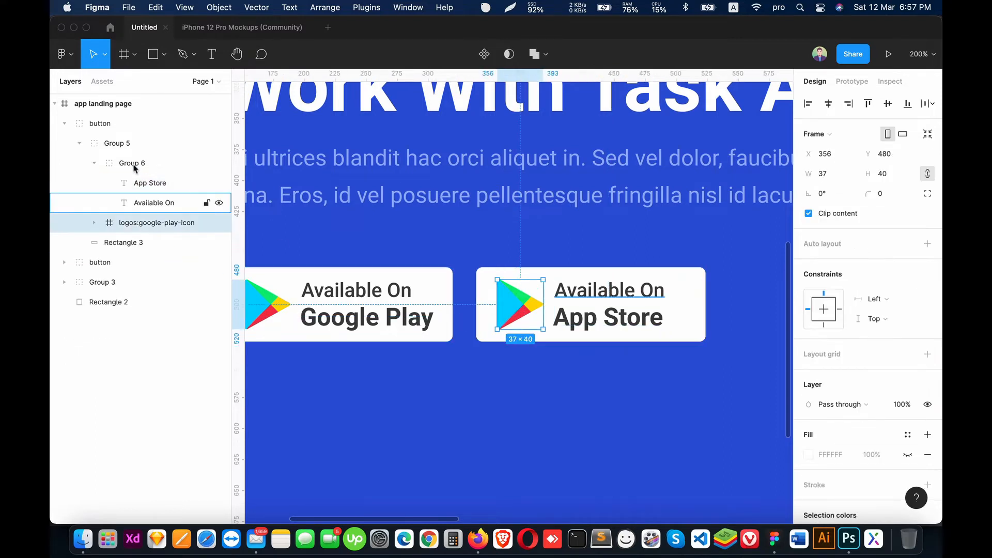
click(95, 164)
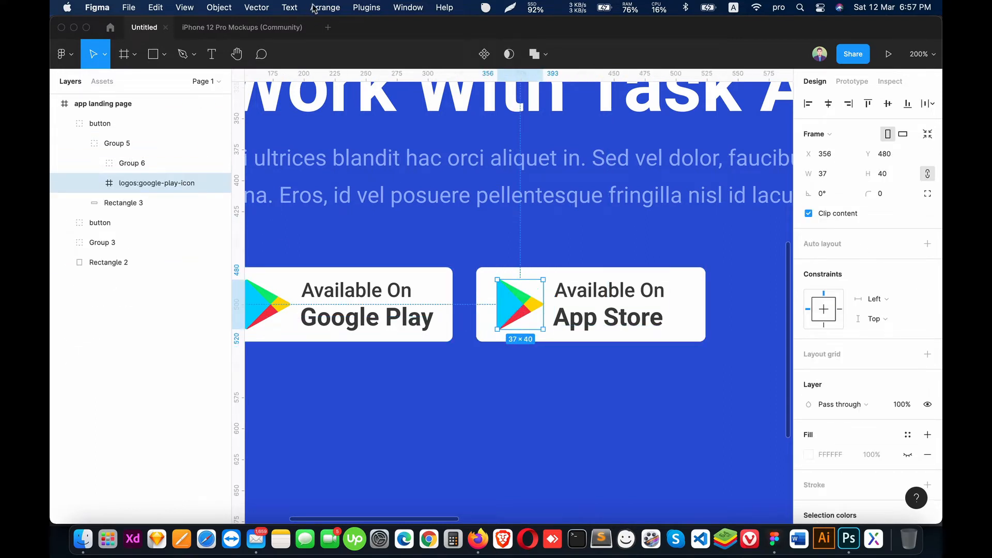
click(116, 147)
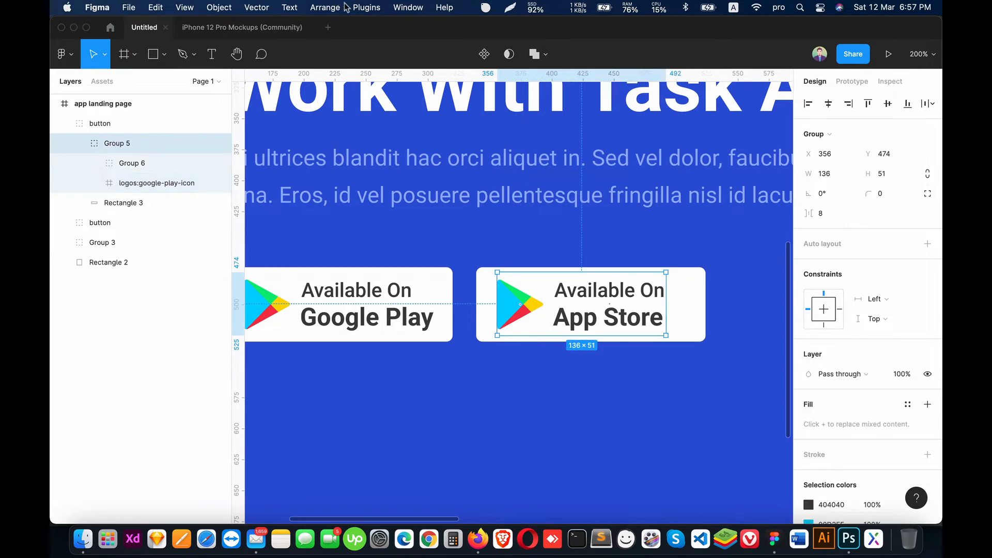
click(367, 7)
click(374, 135)
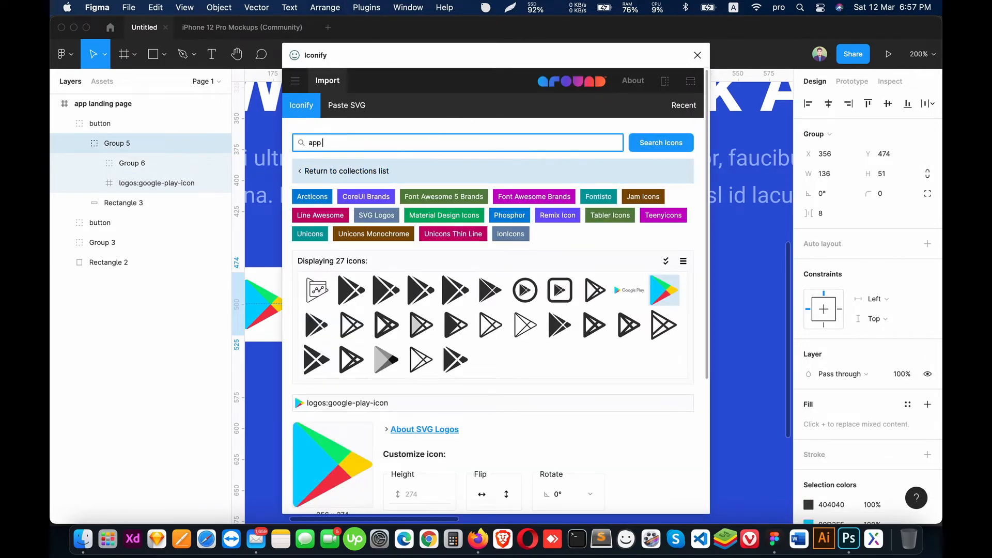
text(app store)
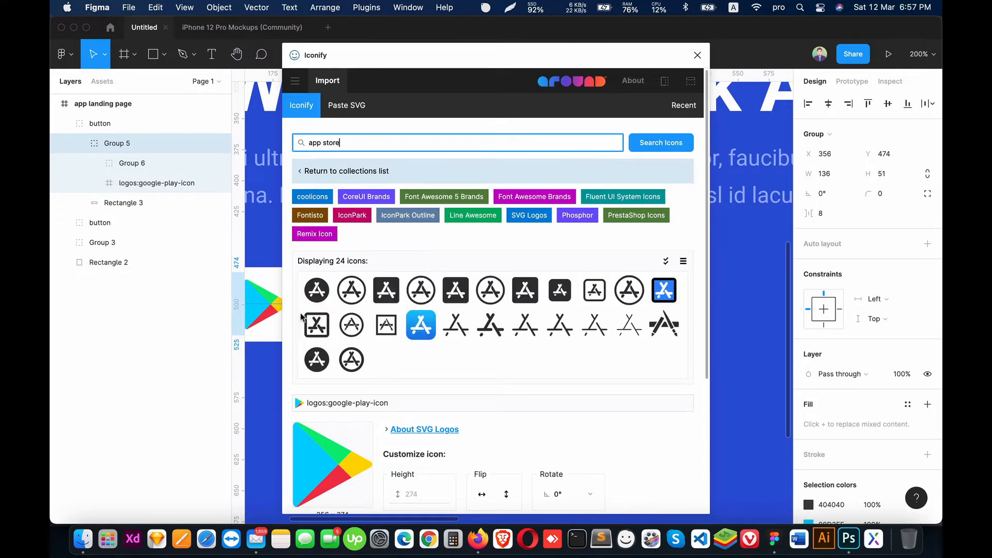
click(419, 329)
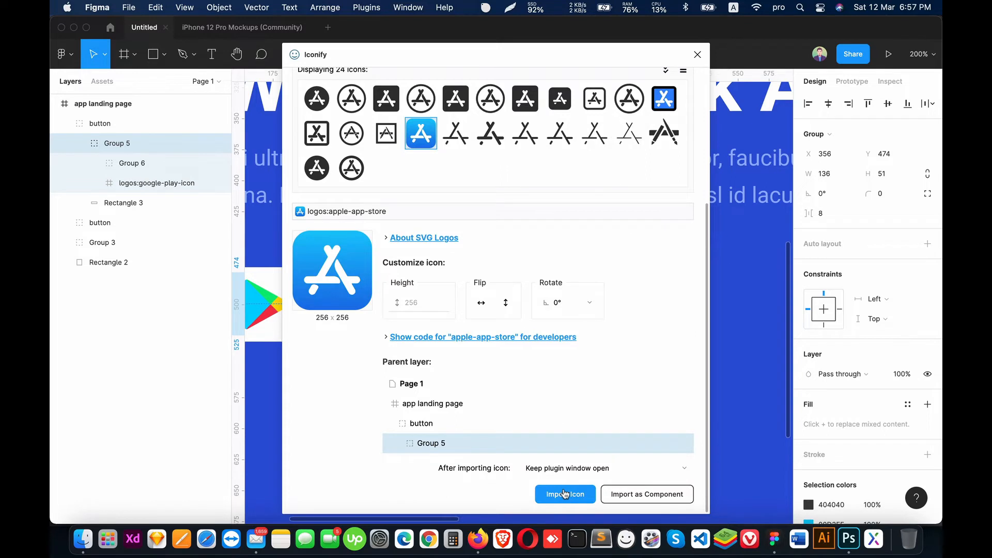
click(566, 494)
click(698, 54)
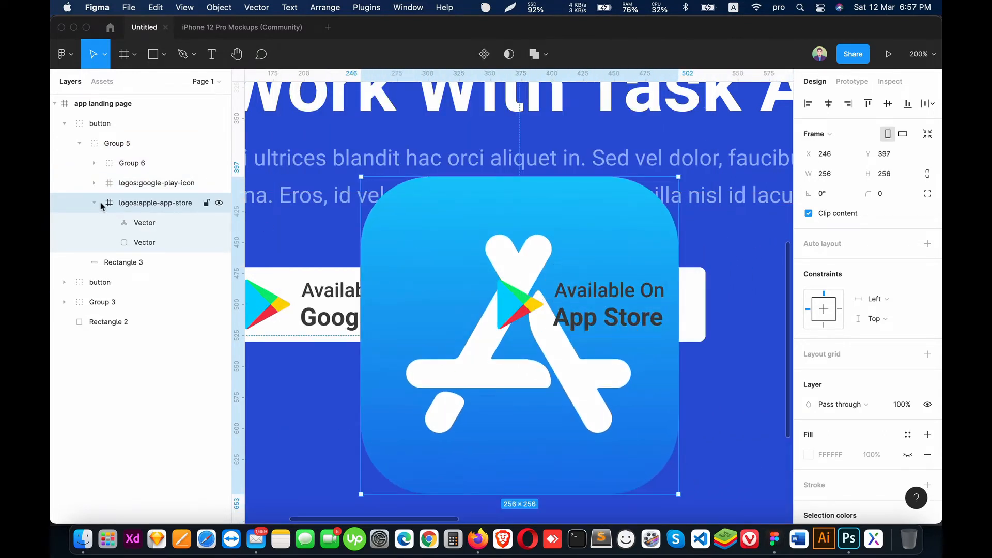
Step: Scale the App Store icon down to 38 × 38 and place it directly inside Group 5, above the Google Play icon layer
drag(360, 176, 509, 297)
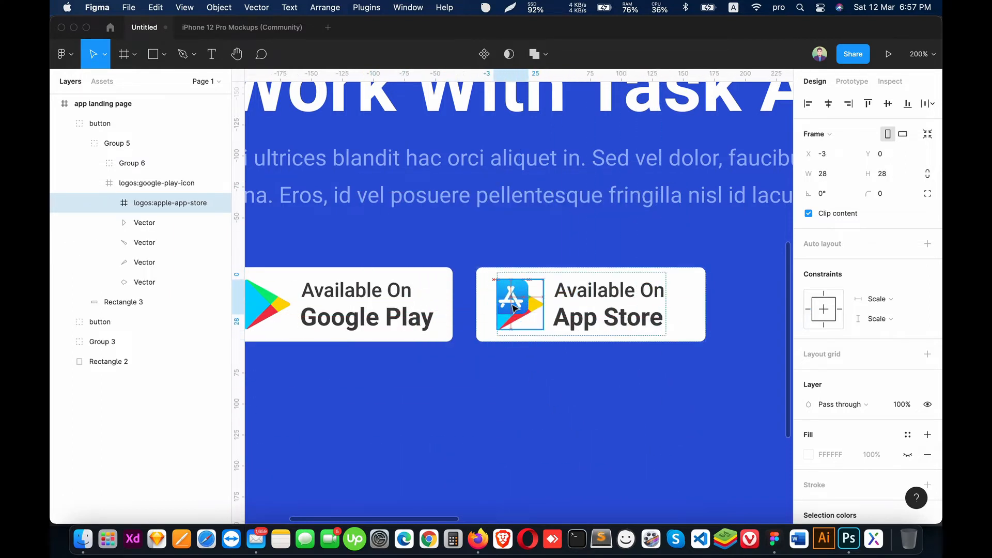
drag(145, 203, 139, 176)
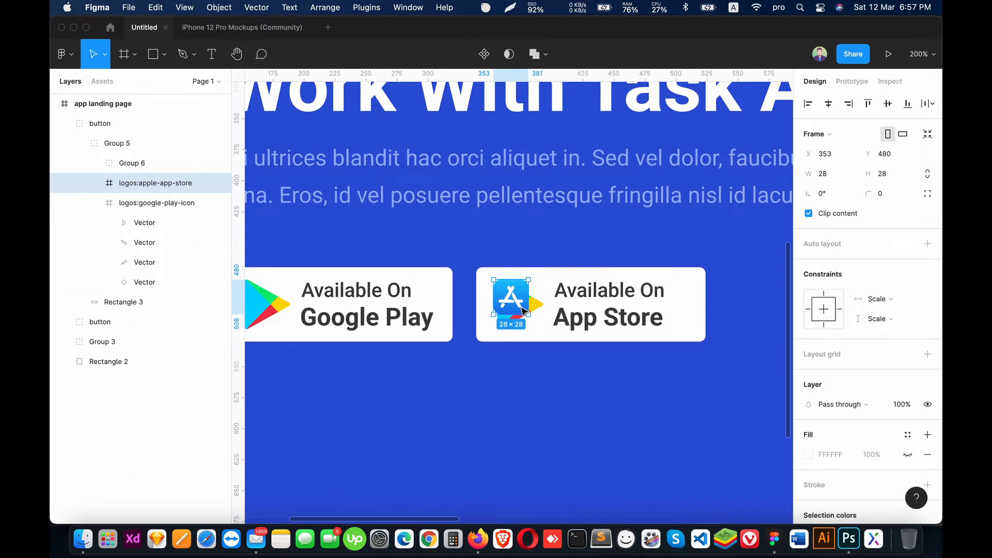
drag(522, 309, 539, 329)
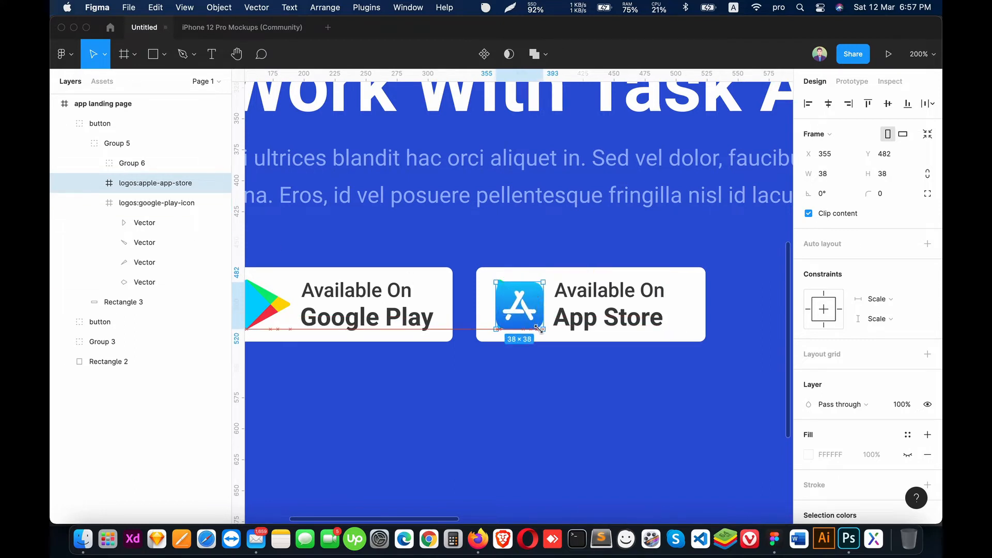
Step: Delete the Google Play icon from the App Store button and shift the App Store icon closer to the text, to X 354
click(175, 203)
key(Delete)
click(155, 183)
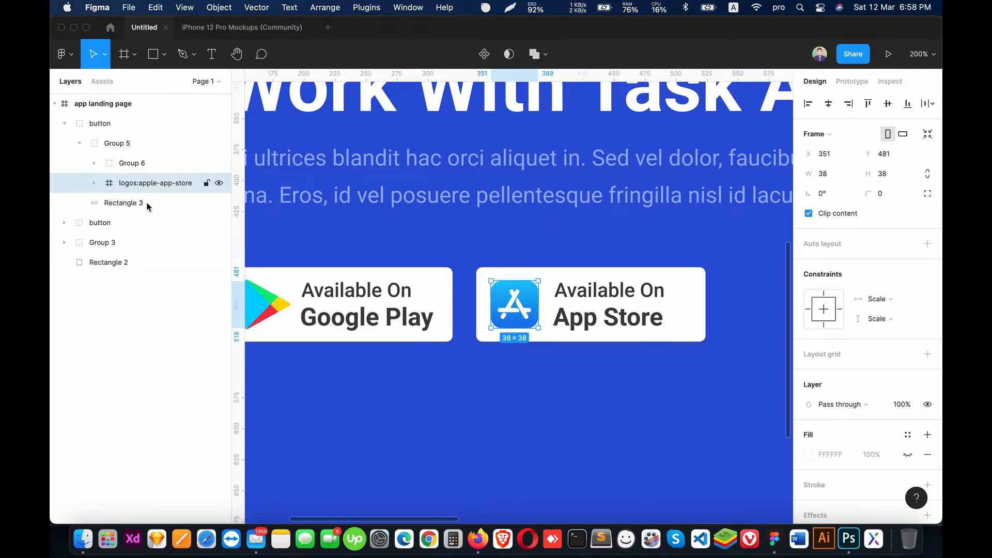
shift+click(150, 203)
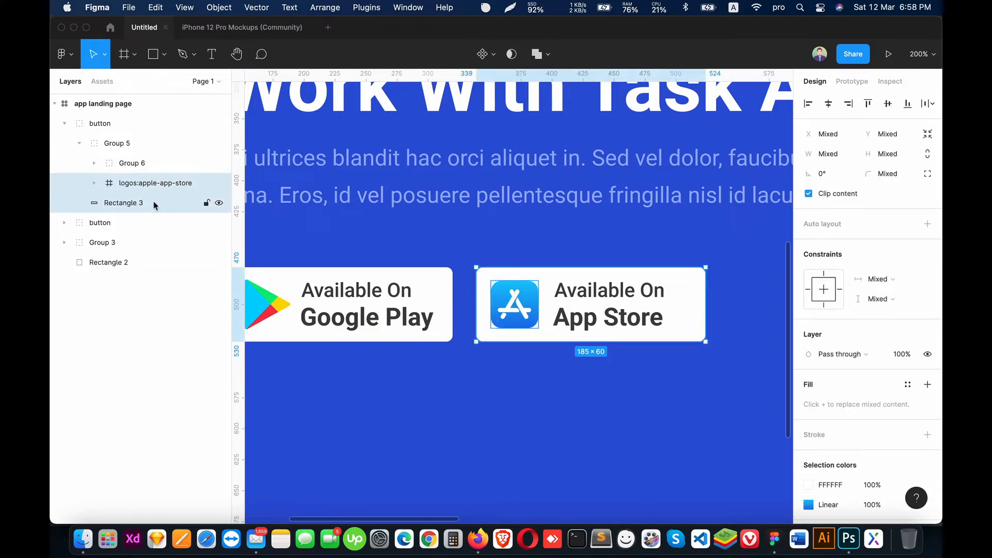
click(560, 456)
click(132, 163)
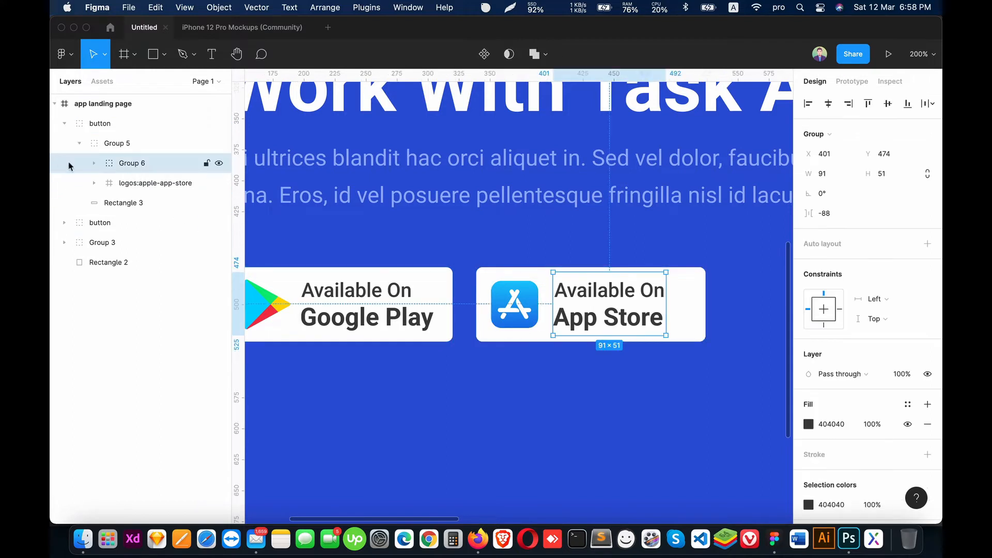
click(503, 324)
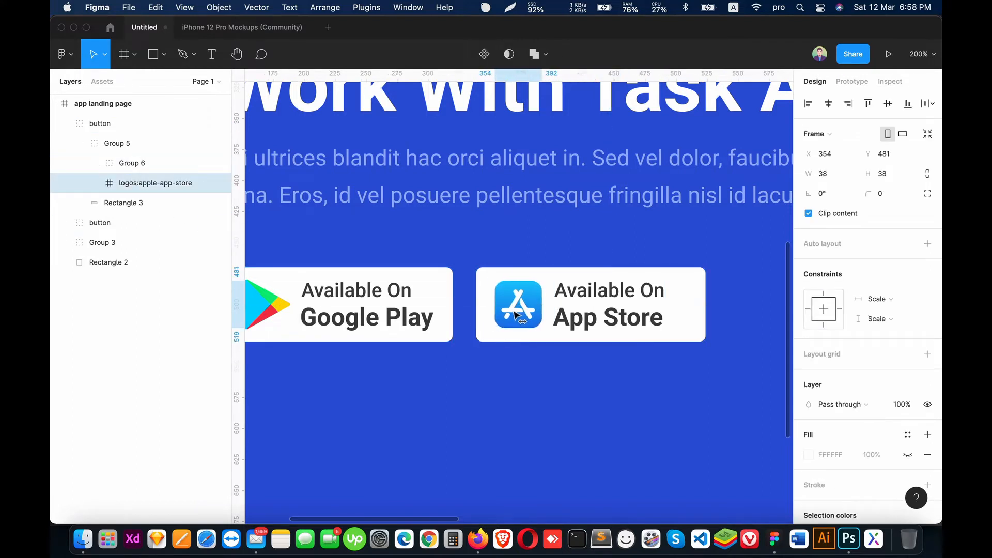
Step: Group the two store buttons and move the new group into Group 3
click(150, 163)
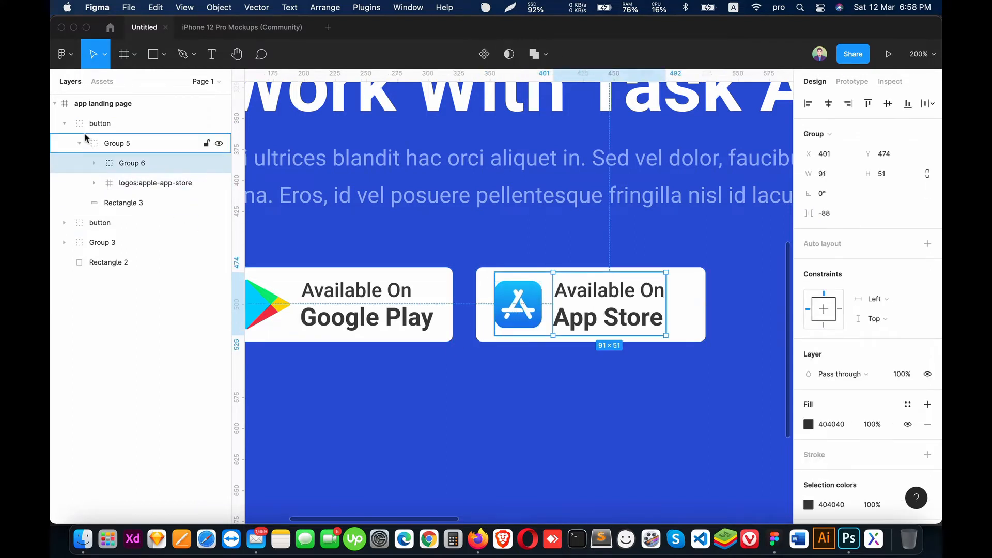
click(64, 124)
click(72, 124)
shift+click(72, 143)
click(64, 164)
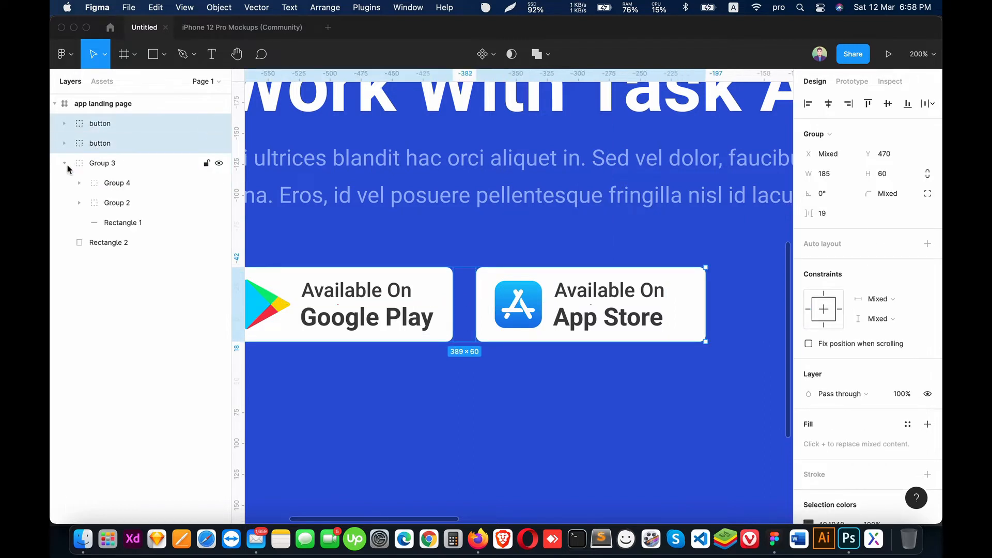
key(super+g)
drag(98, 124, 106, 155)
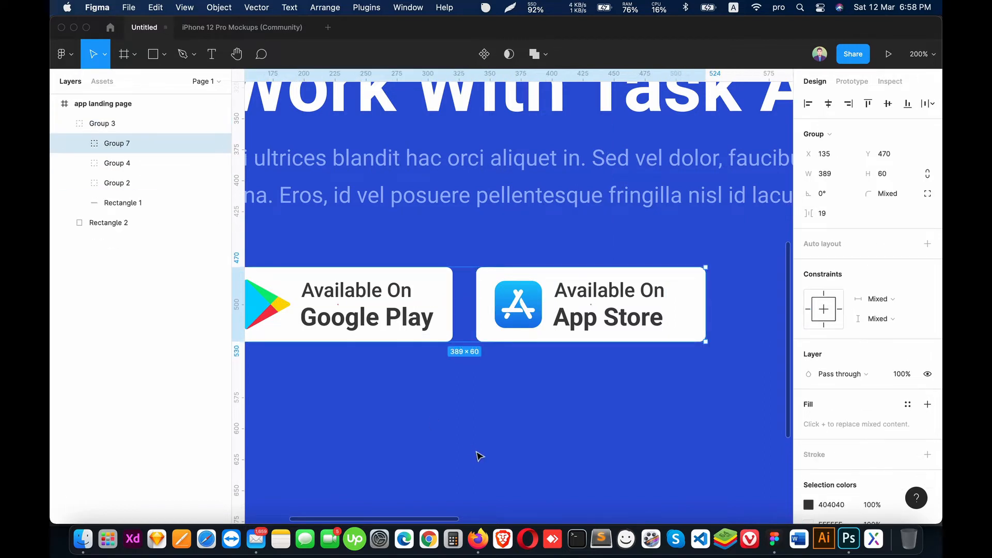
Step: Move the store button group slightly up and the description text slightly down to adjust the hero's vertical spacing
click(481, 457)
key(minus)
key(minus)
key(shift+0)
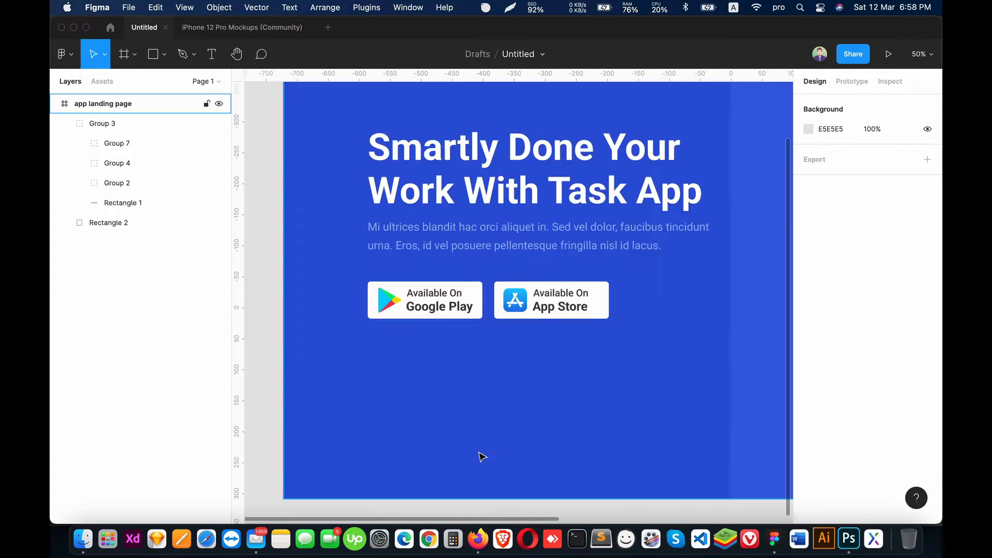
click(115, 143)
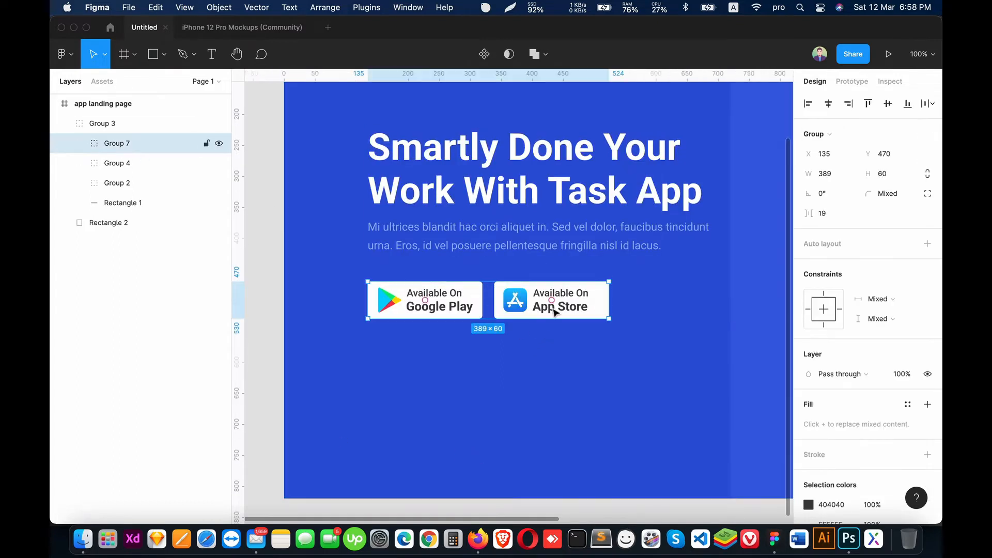
drag(554, 312, 556, 304)
click(497, 246)
double_click(487, 235)
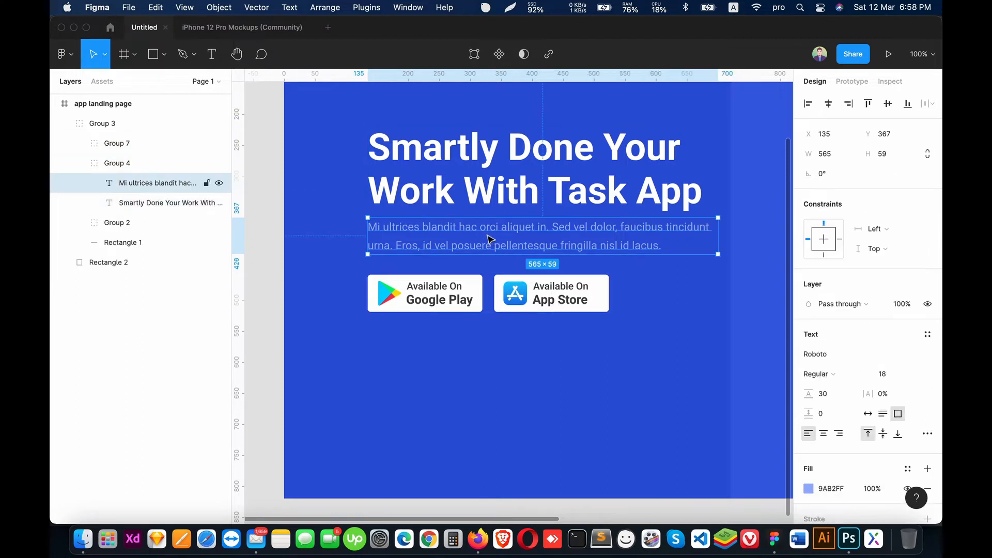
drag(489, 239, 490, 242)
click(534, 393)
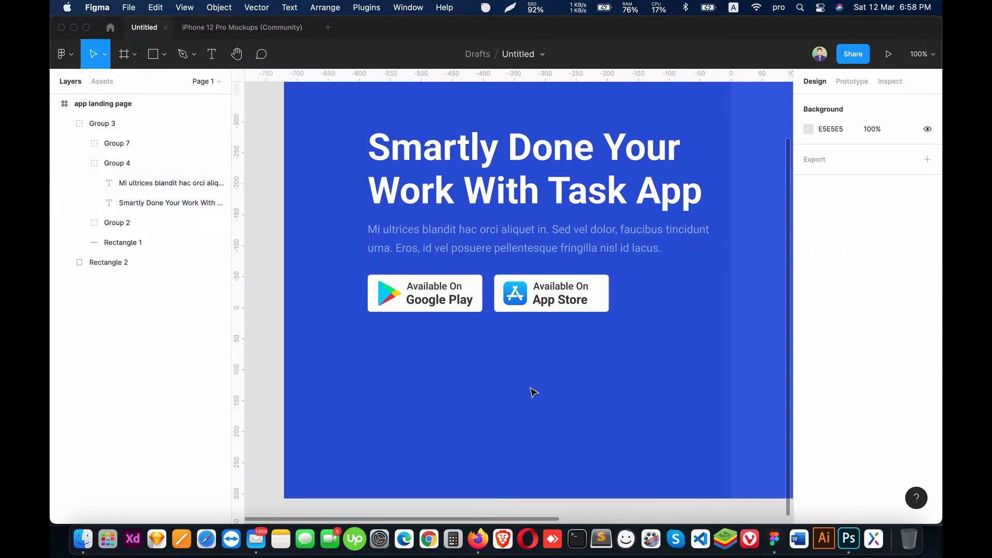
Step: Examine the hero section up close and as a whole to check its layout and spacing
drag(534, 392, 488, 358)
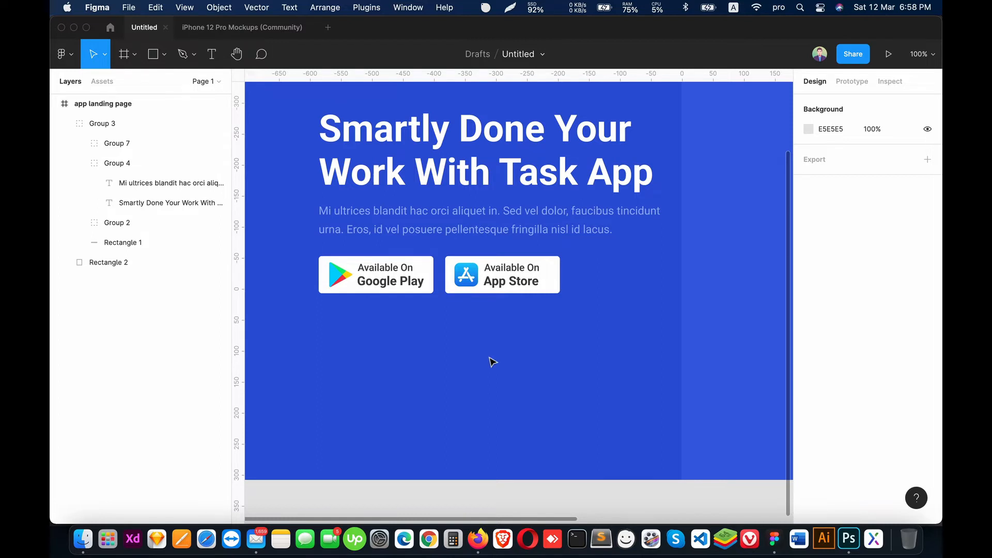
key(minus)
key(plus)
scroll(494, 351, up, 1)
drag(573, 309, 465, 266)
key(minus)
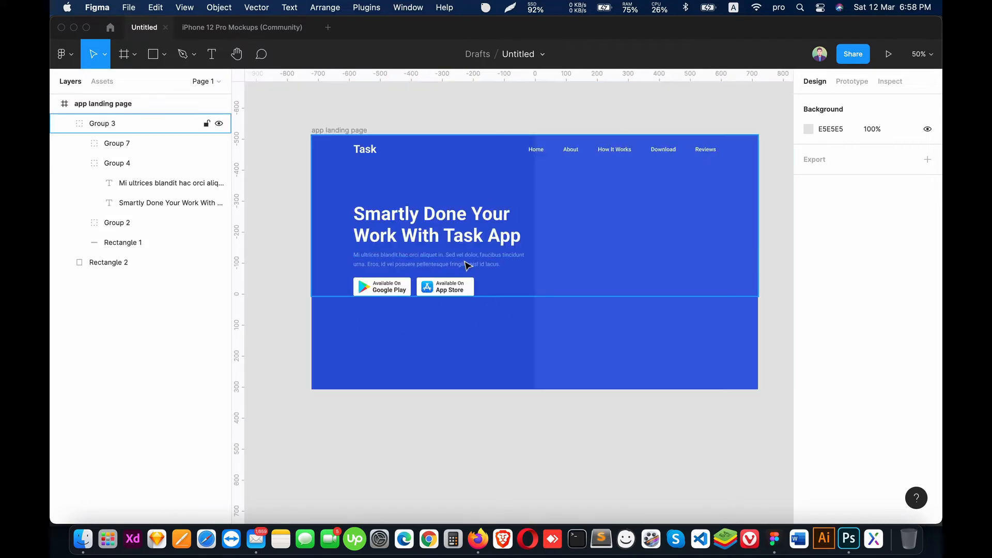
drag(518, 303, 509, 315)
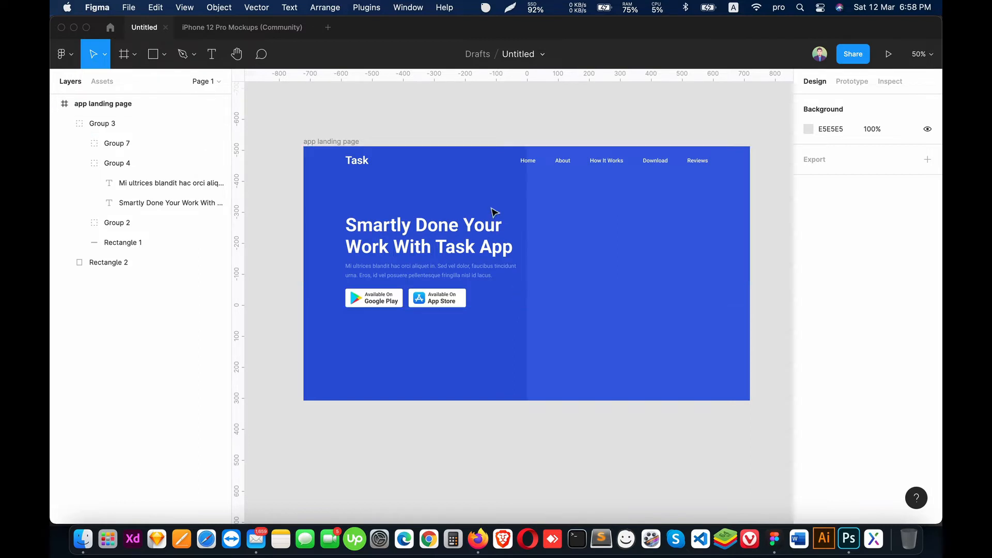
Step: Go back from the iPhone 12 Pro Mockups community page to the recently viewed files
click(111, 29)
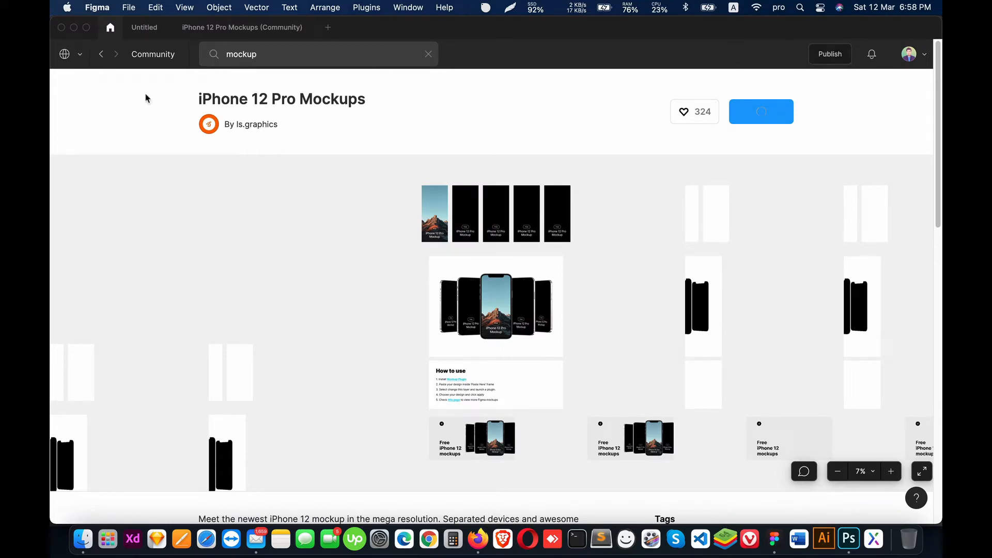
click(102, 55)
click(103, 55)
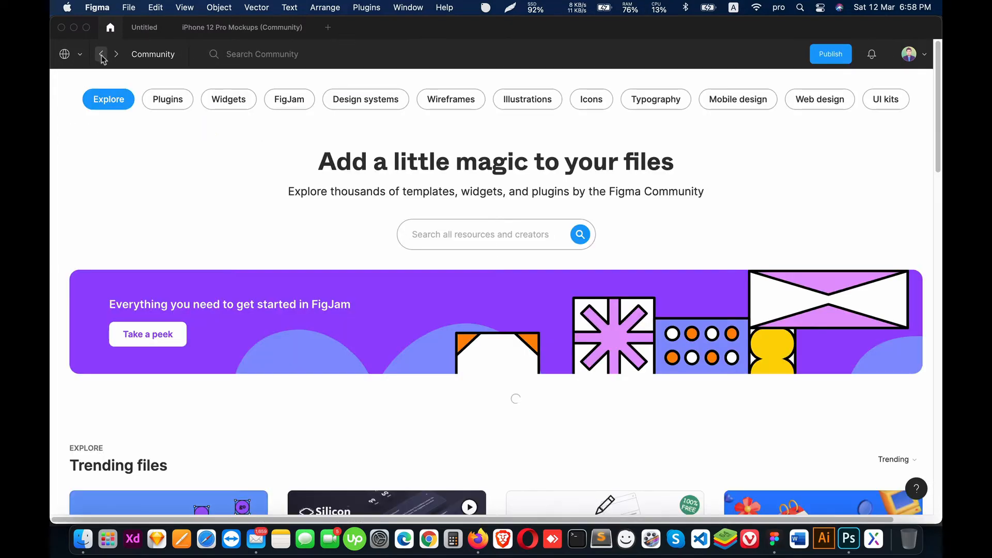
click(102, 55)
Step: Find the "task app" design file among the recently viewed files and open it
scroll(310, 241, down, 15)
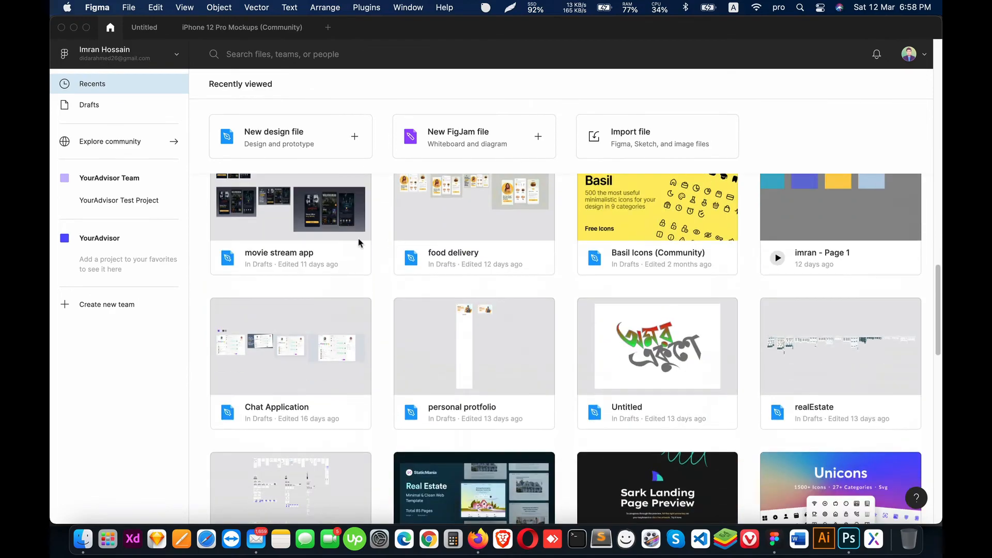
scroll(551, 317, down, 15)
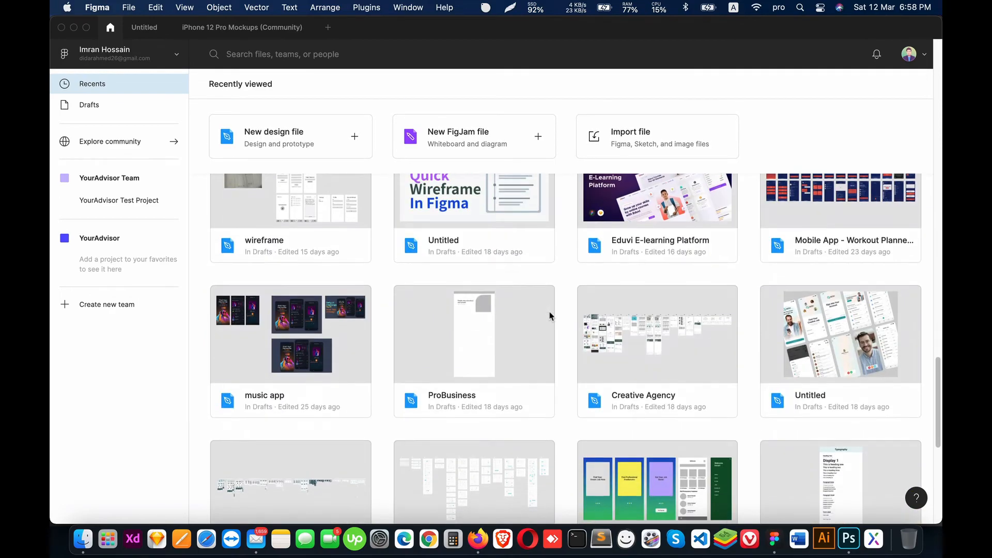
scroll(550, 316, down, 3)
scroll(551, 316, up, 20)
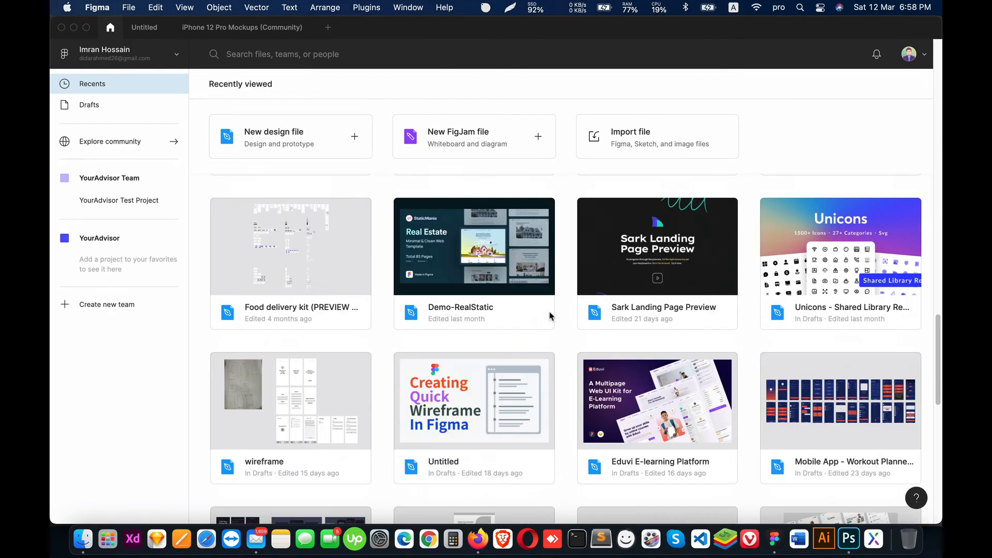
scroll(551, 317, up, 15)
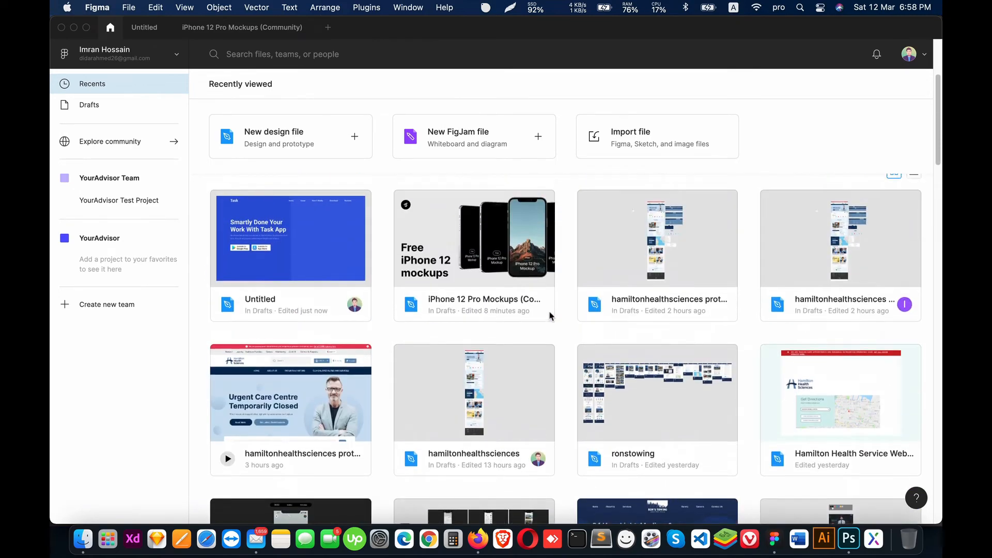
scroll(551, 316, up, 3)
scroll(551, 316, down, 10)
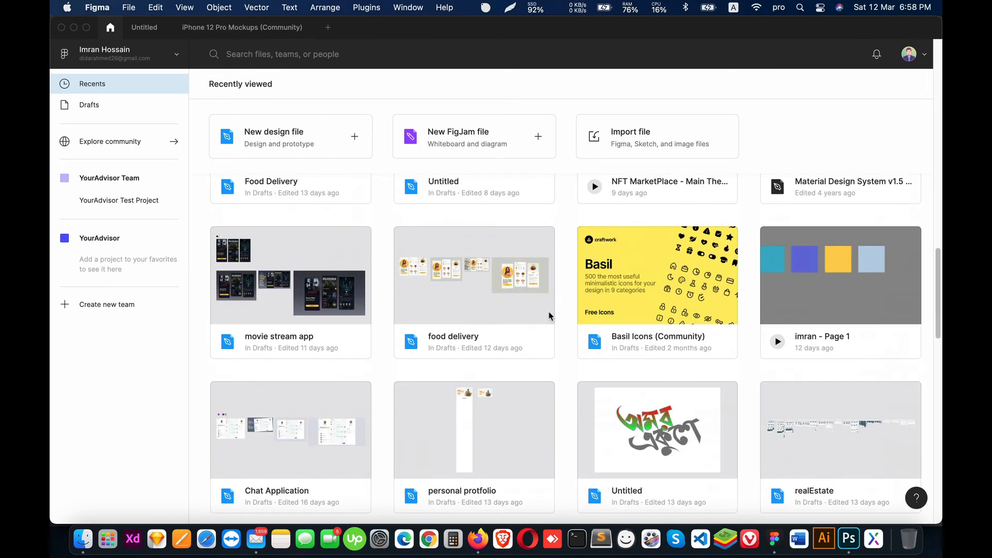
scroll(551, 317, down, 10)
scroll(549, 316, up, 4)
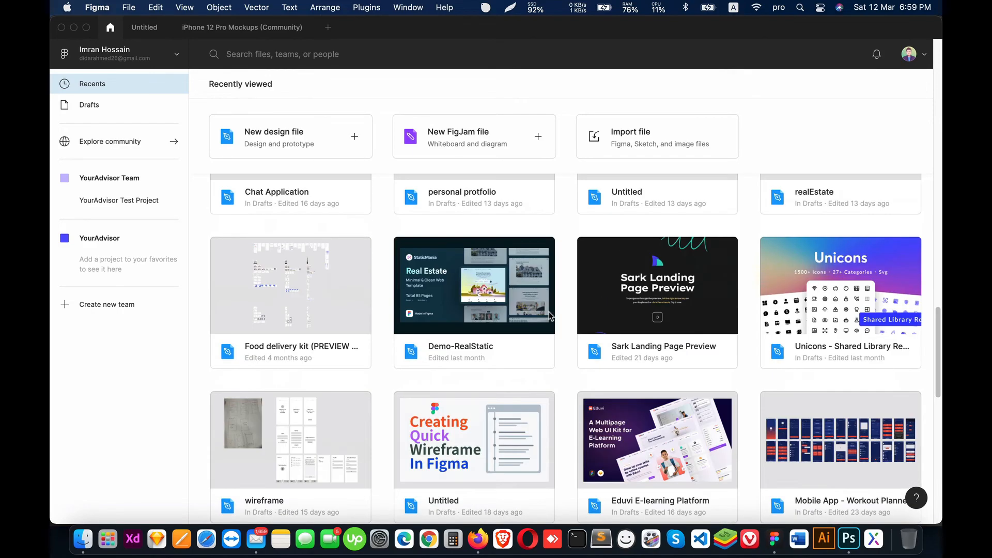
scroll(549, 316, down, 10)
scroll(549, 316, down, 2)
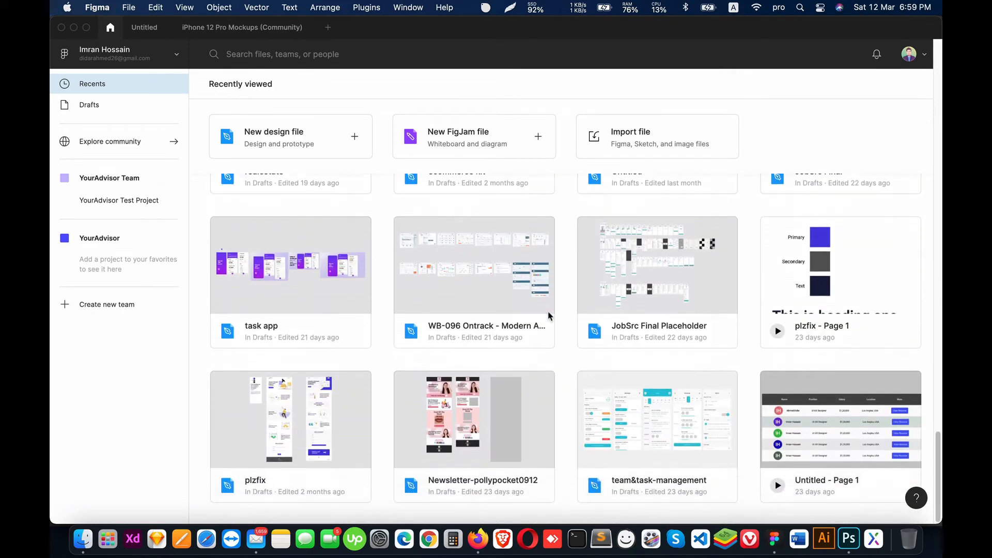
double_click(268, 275)
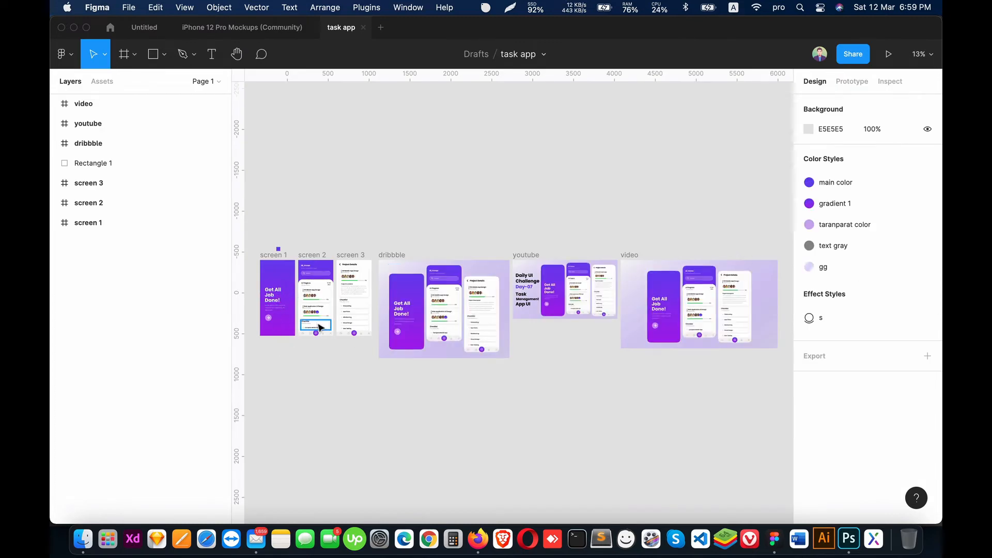
Step: Export the "screen 2" frame as a 2x PNG and save it to the Desktop as screen 2.png
scroll(347, 358, up, 5)
scroll(336, 310, left, 5)
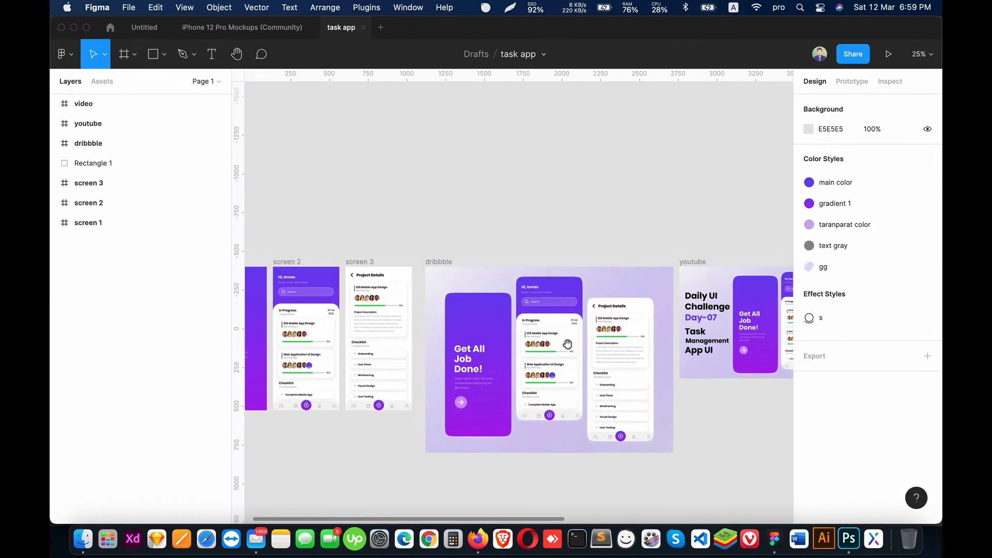
click(288, 263)
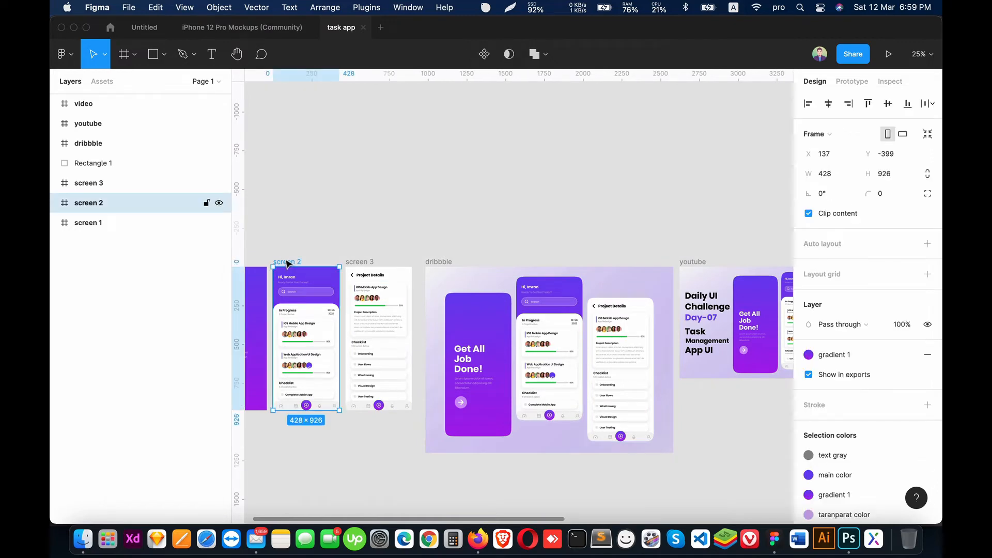
scroll(847, 471, down, 5)
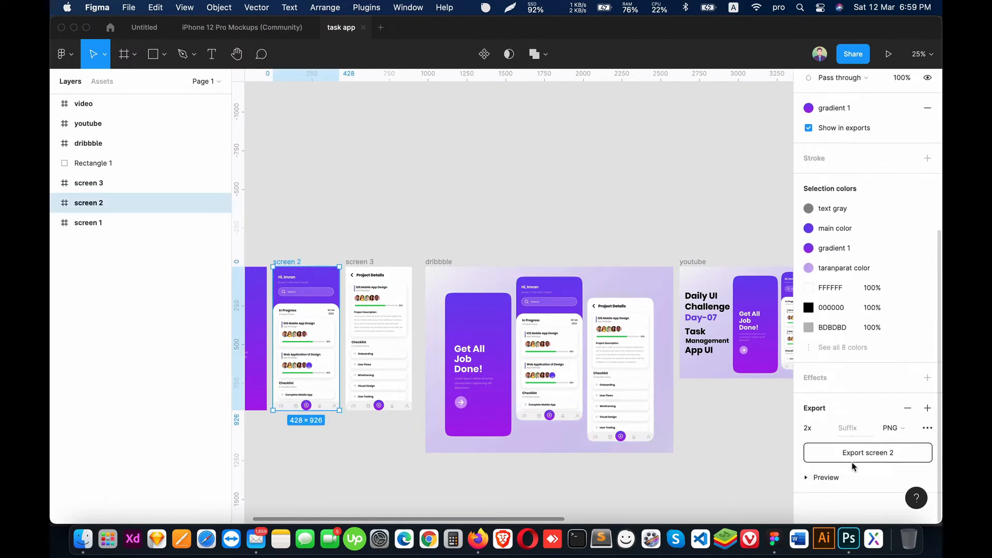
click(854, 453)
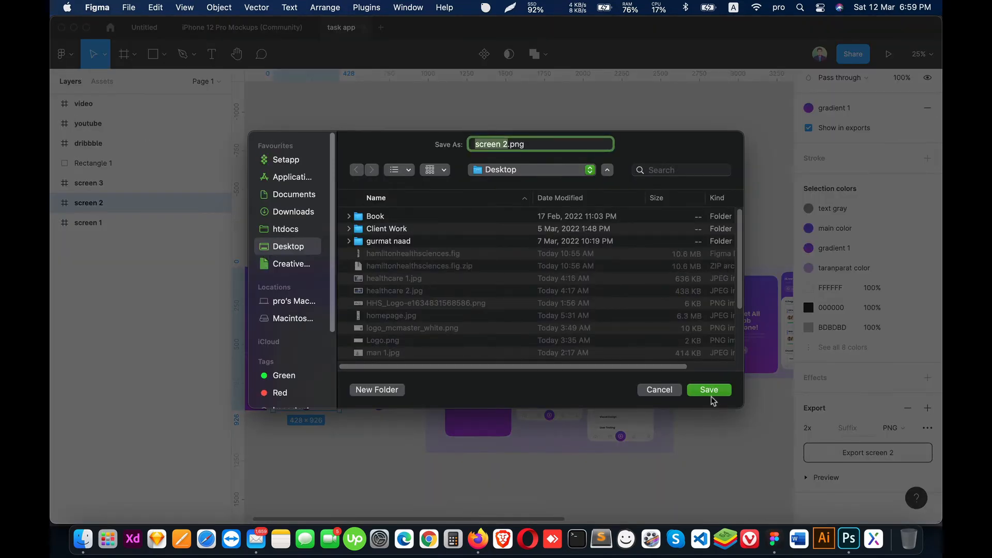
click(711, 392)
Step: Export the "screen 3" frame as a 2x PNG and save it to the Desktop as screen 3.png
click(362, 264)
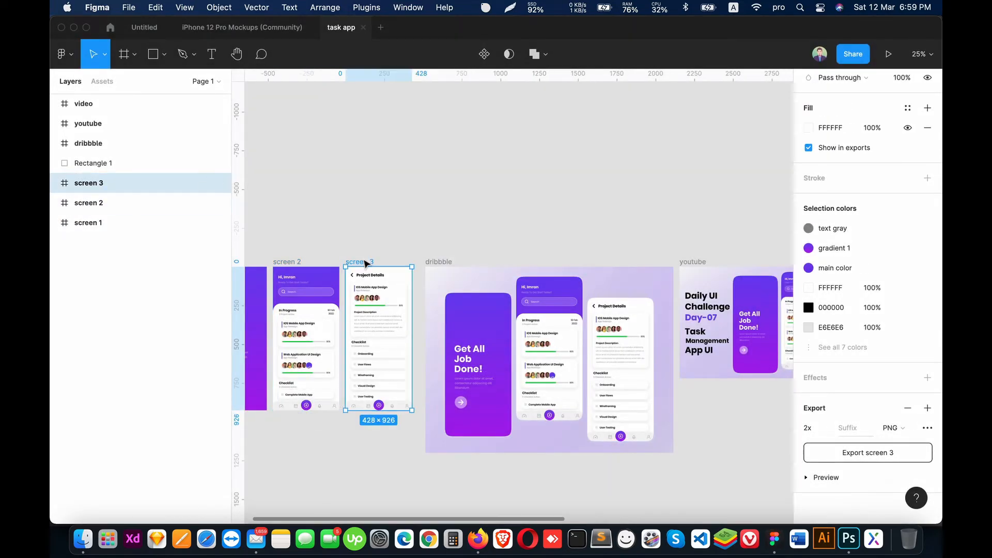
click(876, 453)
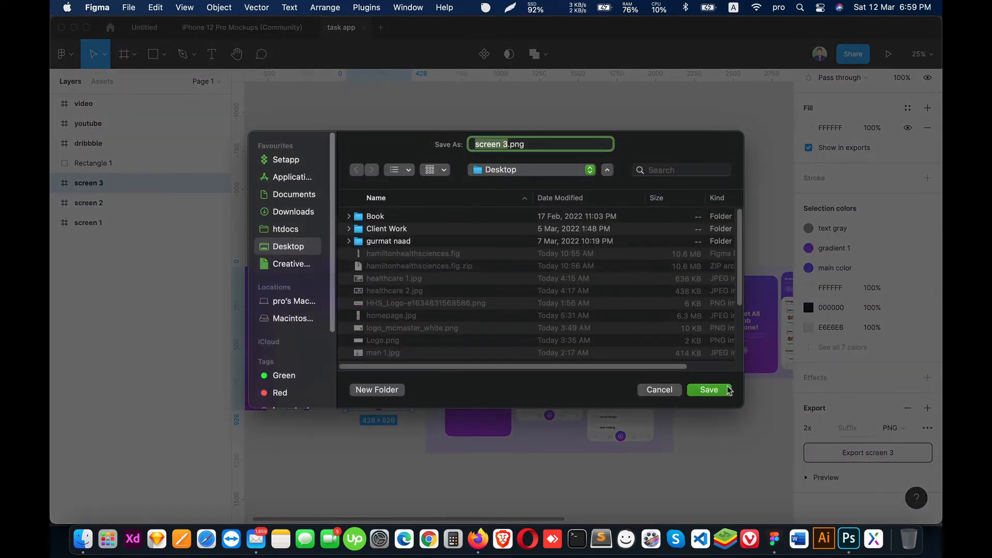
click(728, 390)
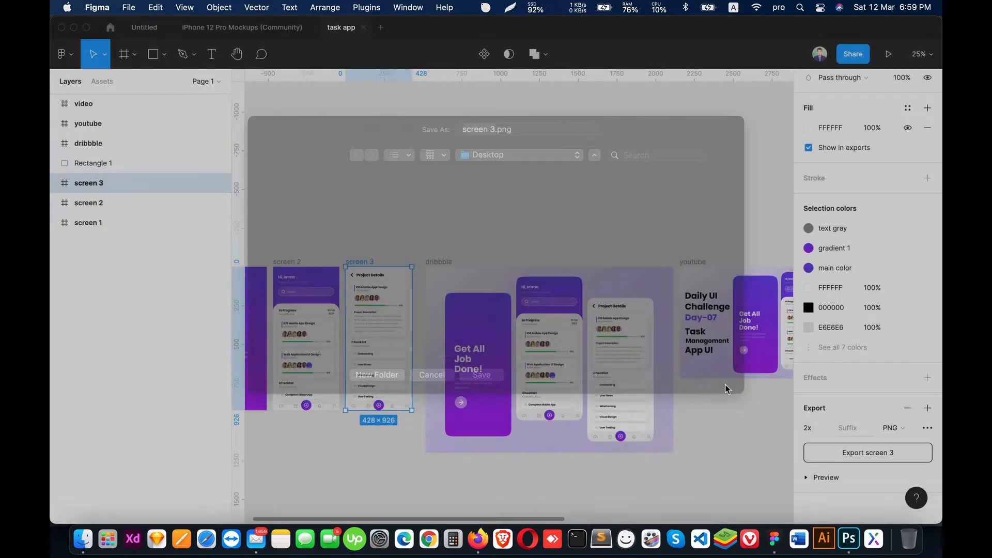
Step: In the iPhone 12 Pro Mockups file, replace the middle phone's "Change This" image fill with screen 2.png from the Desktop
click(232, 31)
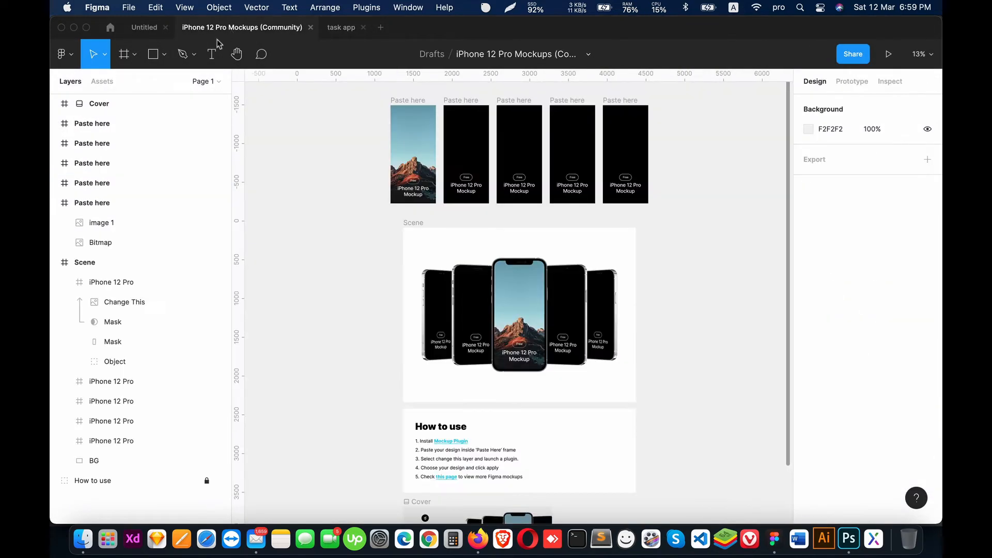
click(541, 299)
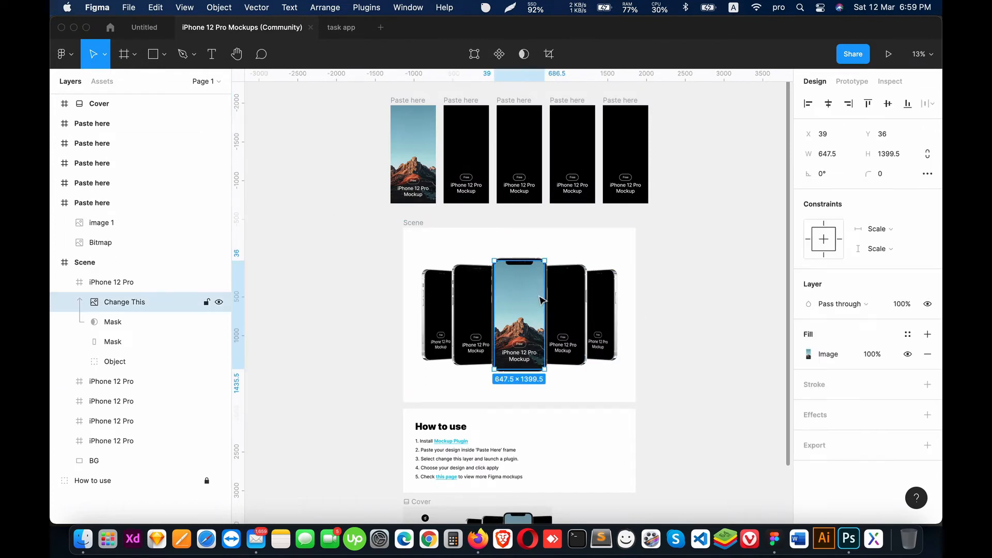
click(63, 284)
click(117, 286)
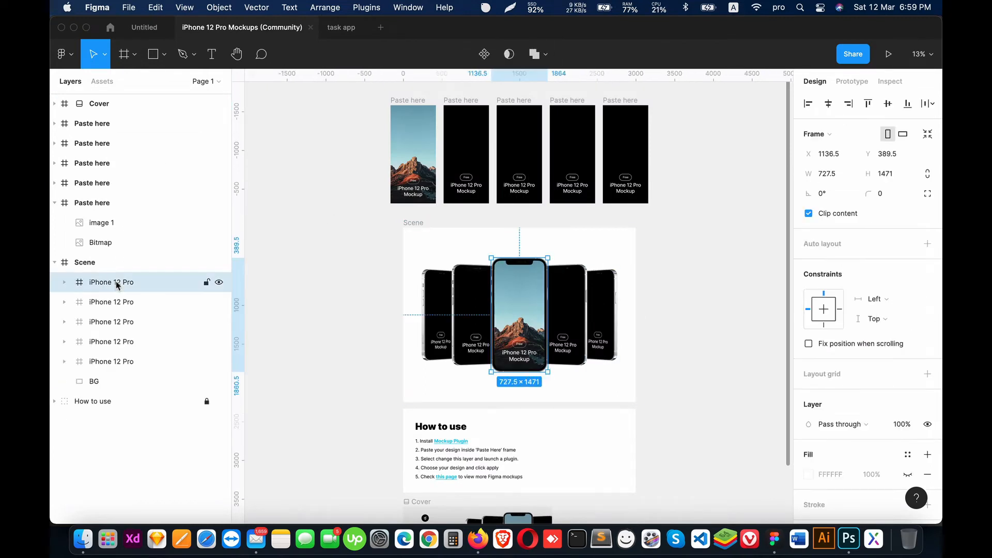
double_click(520, 314)
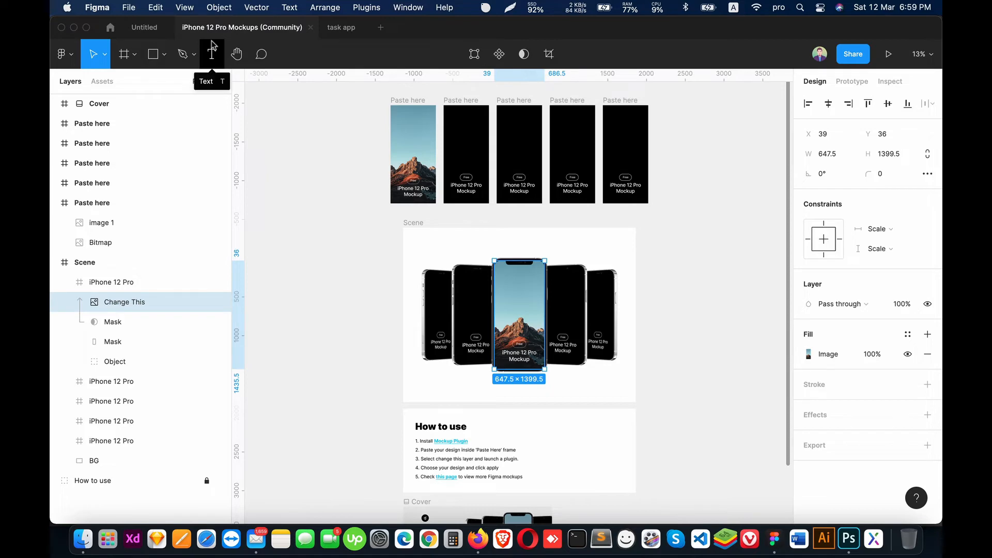
click(807, 357)
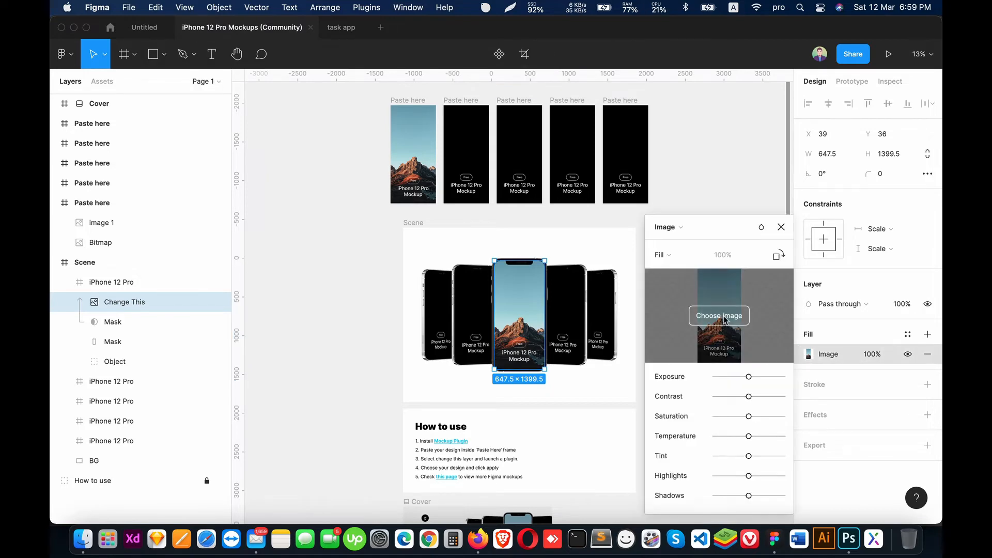
click(725, 319)
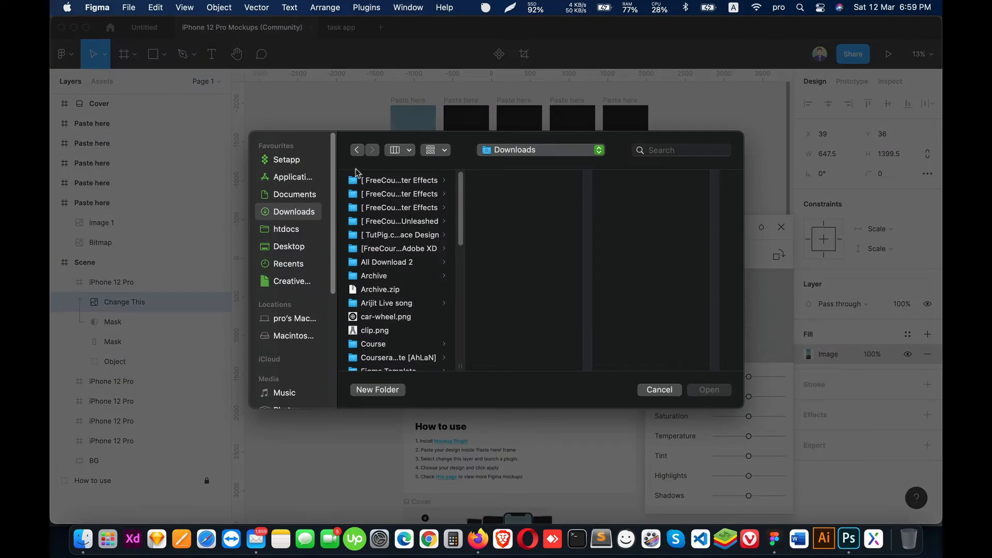
click(293, 247)
scroll(459, 274, down, 8)
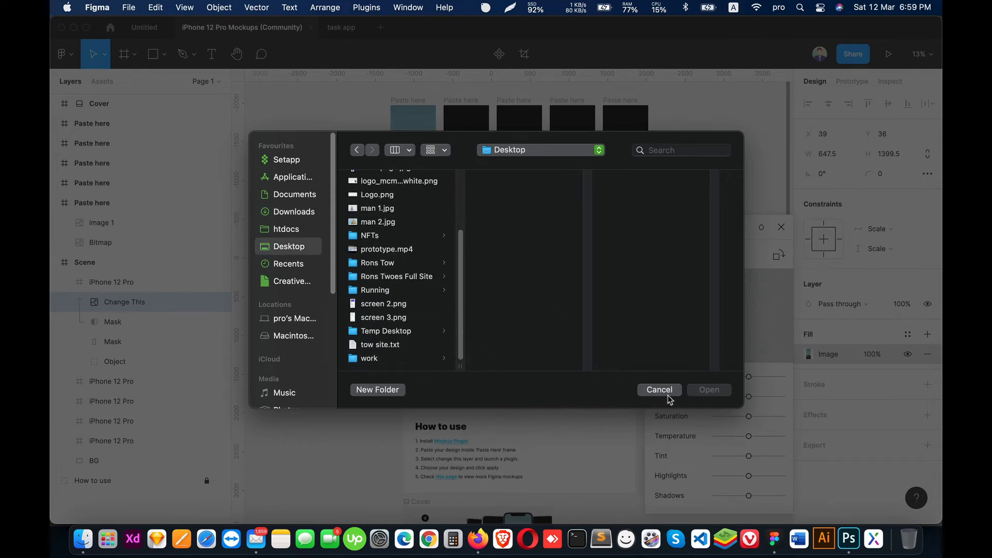
click(396, 307)
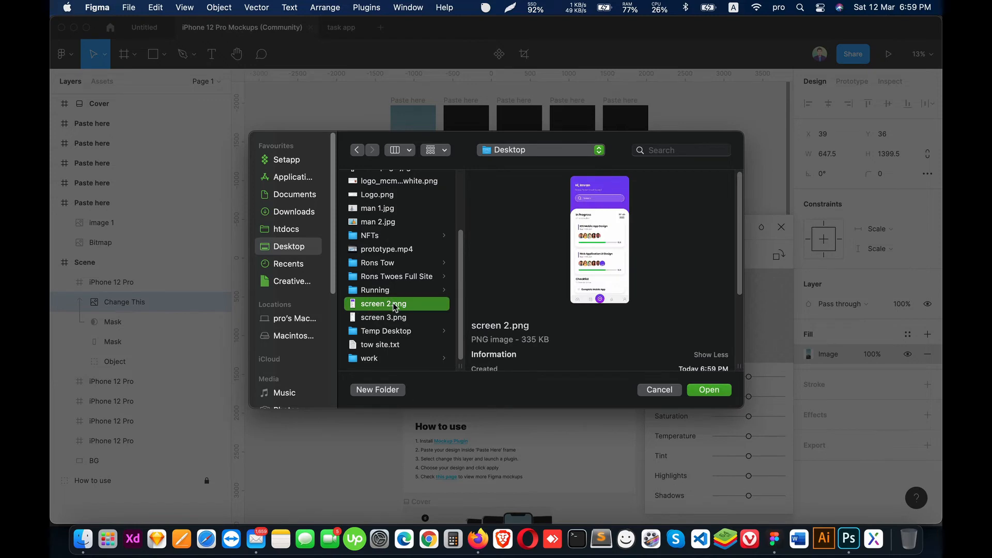
double_click(395, 307)
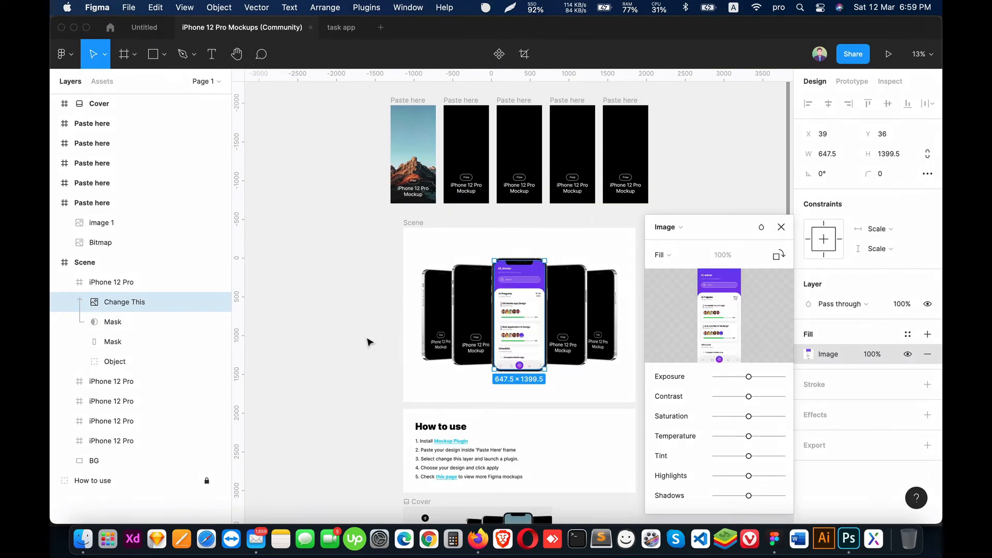
click(781, 227)
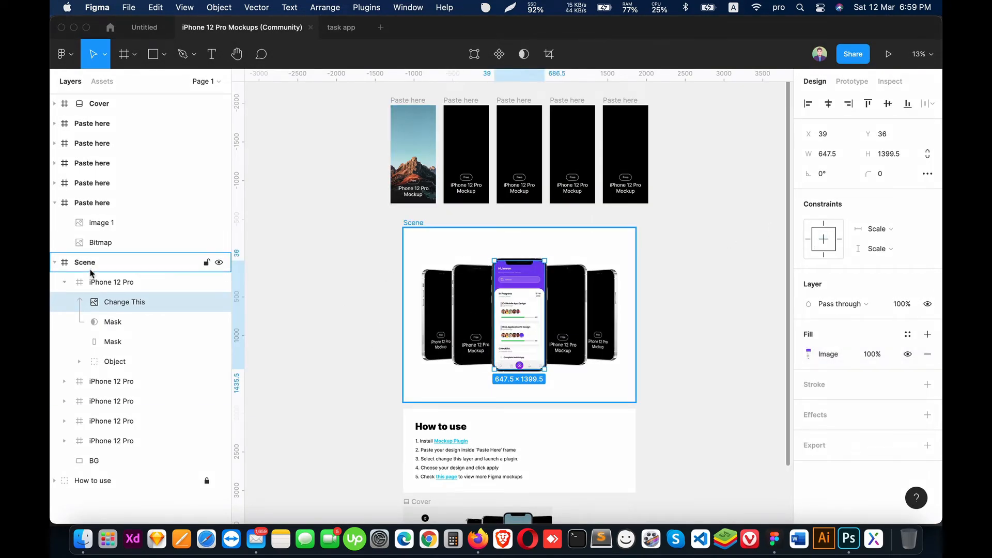
Step: Duplicate the middle phone mockup and place the copy on the empty canvas beside the Scene frame
click(66, 286)
click(126, 288)
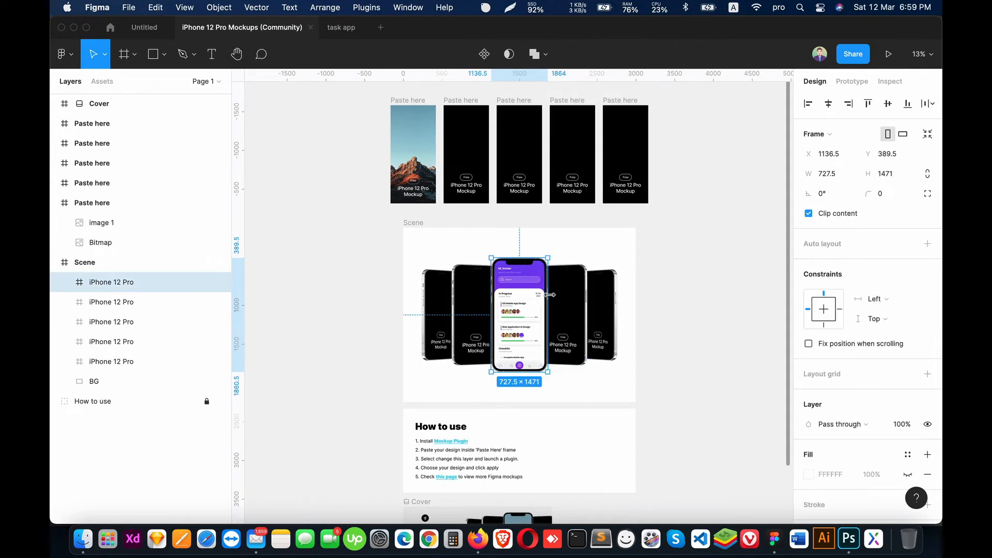
key(super+v)
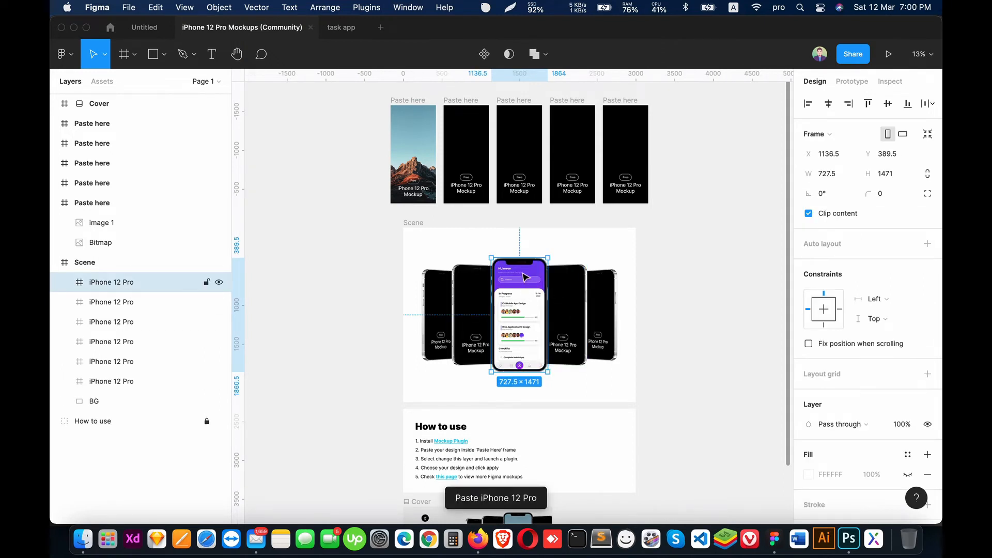
drag(526, 278, 708, 306)
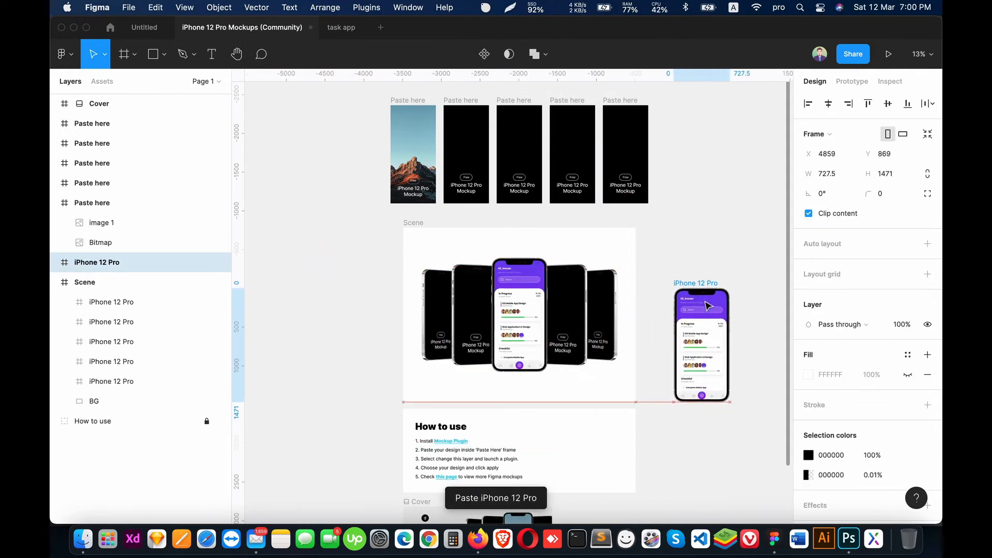
Step: Replace the image fill of the copied phone mockup's screen with screen 3.png from the Desktop
click(708, 306)
click(807, 375)
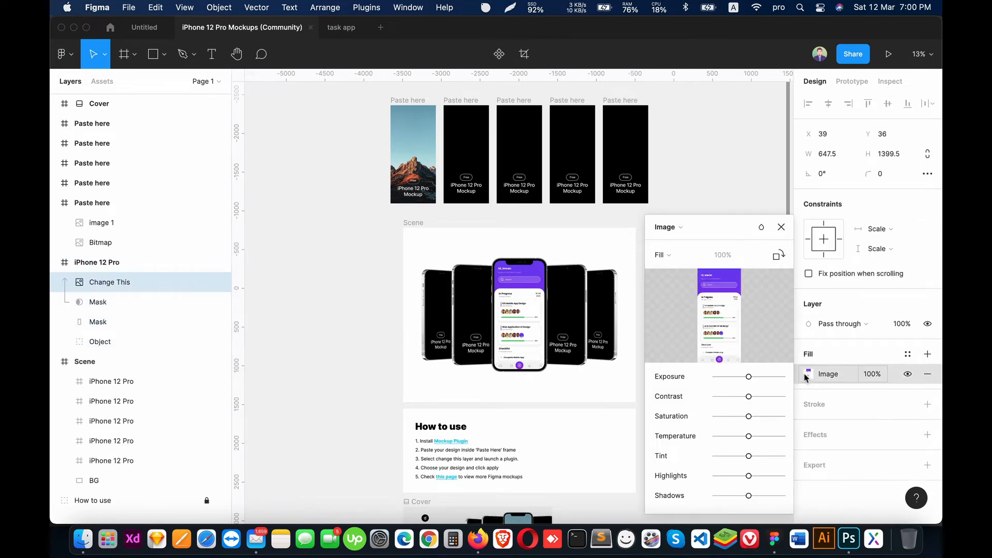
click(720, 315)
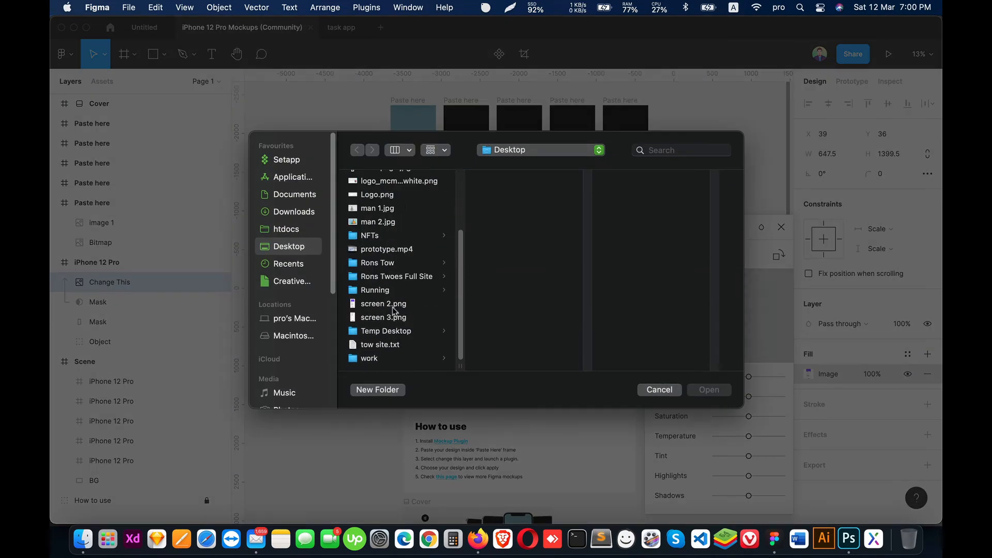
double_click(392, 317)
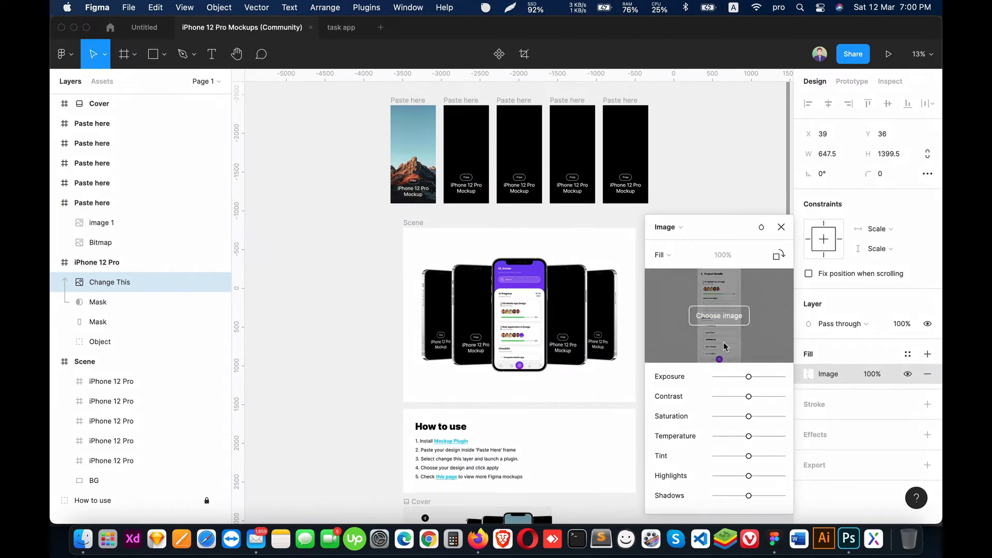
click(781, 227)
click(715, 255)
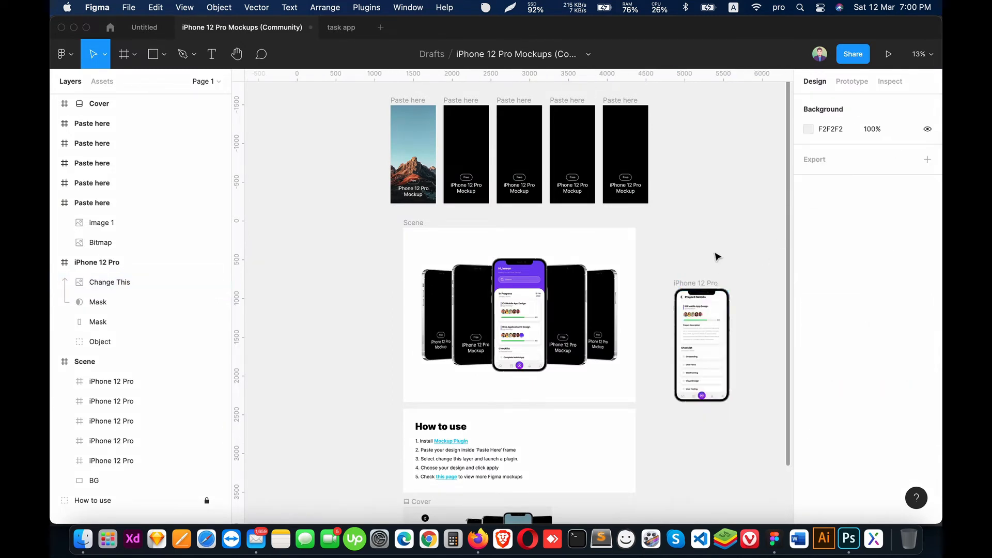
Step: Copy both iPhone 12 Pro mockups with the task app screens and paste them into the Untitled landing page file
click(517, 272)
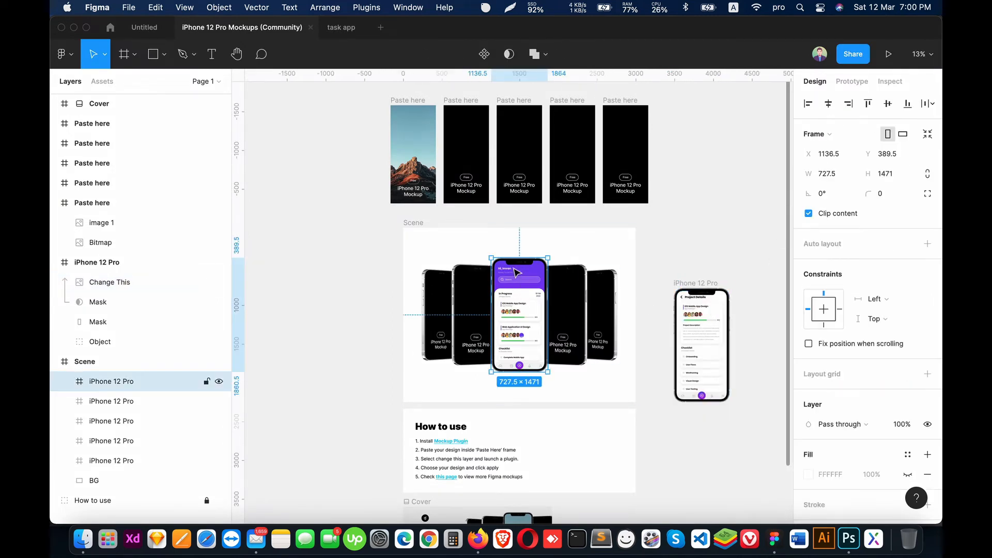
shift+click(694, 307)
click(54, 262)
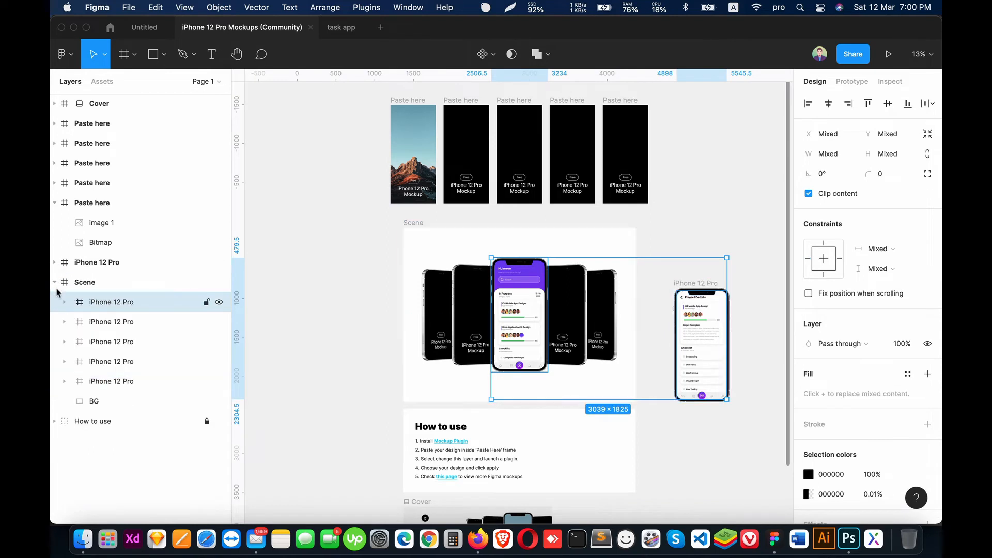
click(55, 282)
click(54, 202)
click(76, 223)
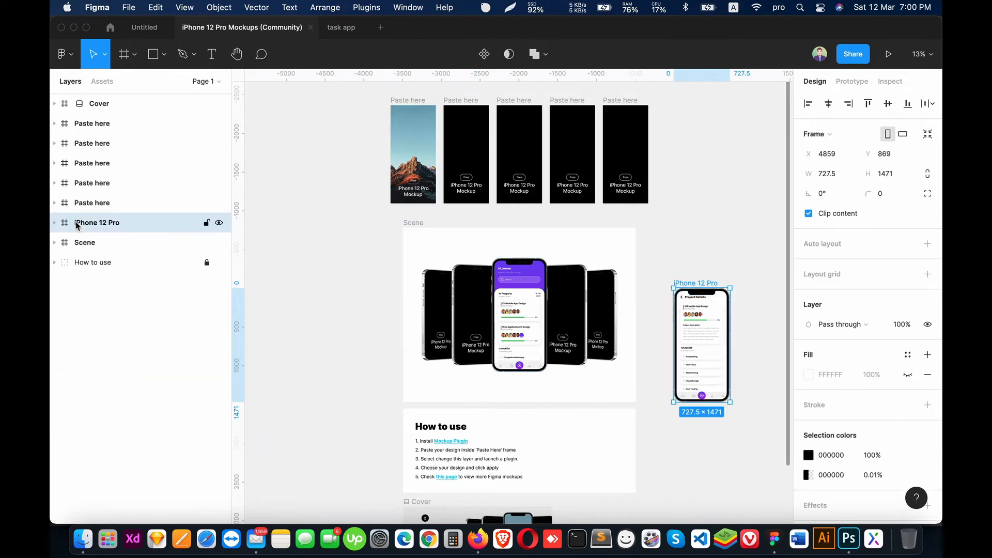
click(517, 274)
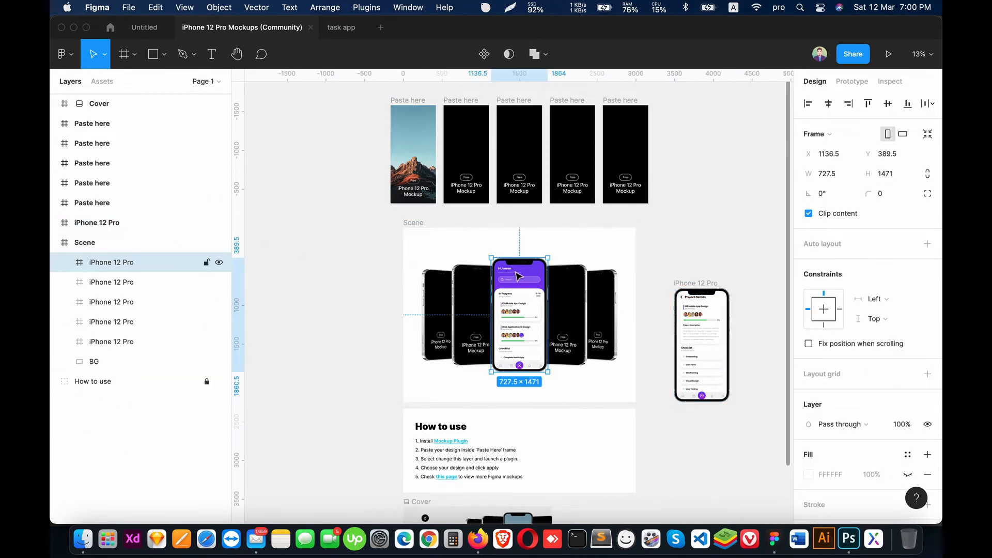
shift+click(89, 230)
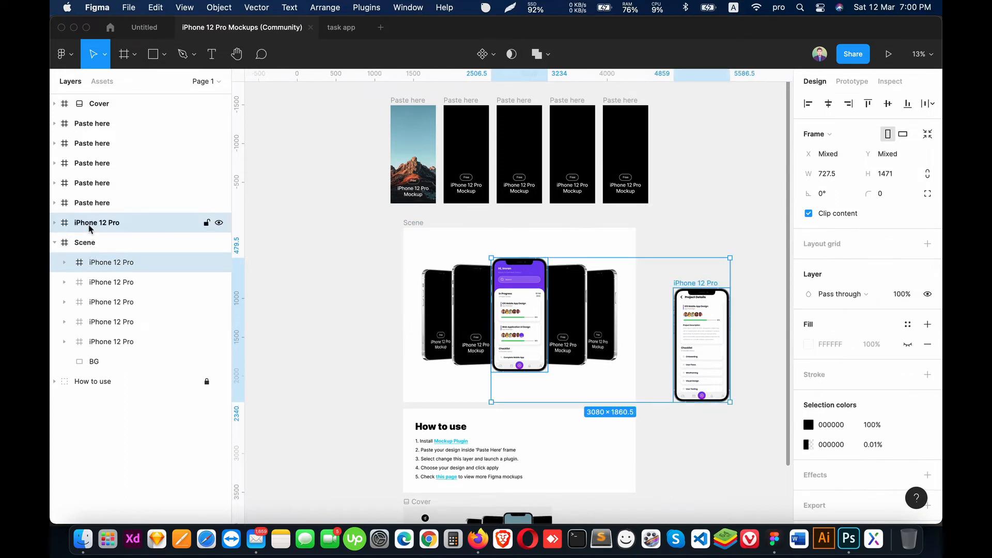
drag(91, 227, 119, 261)
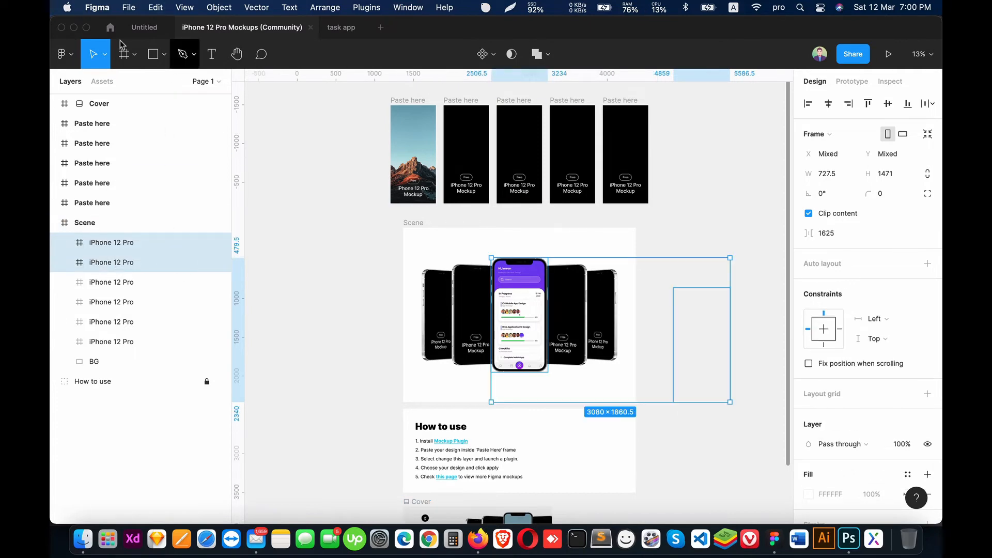
click(144, 28)
key(super+v)
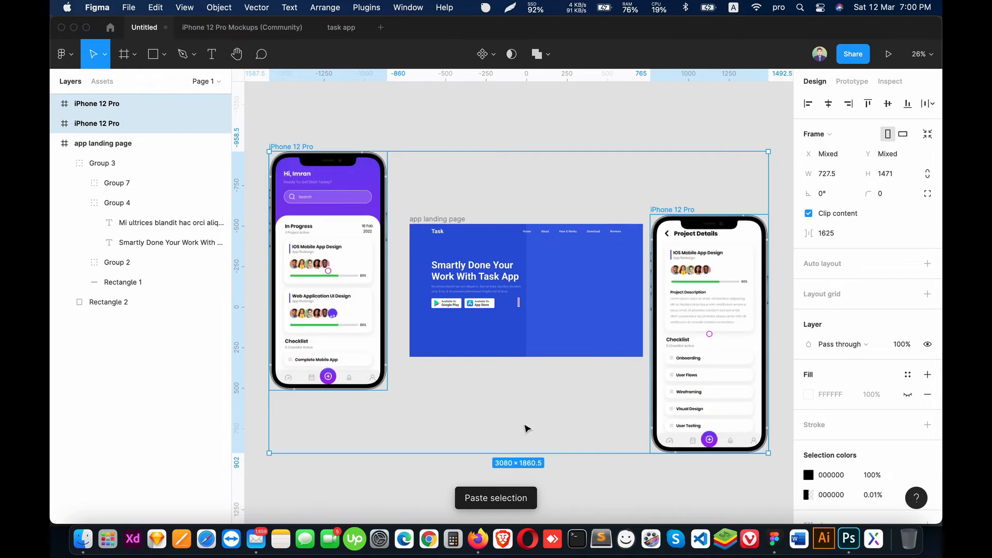
click(429, 488)
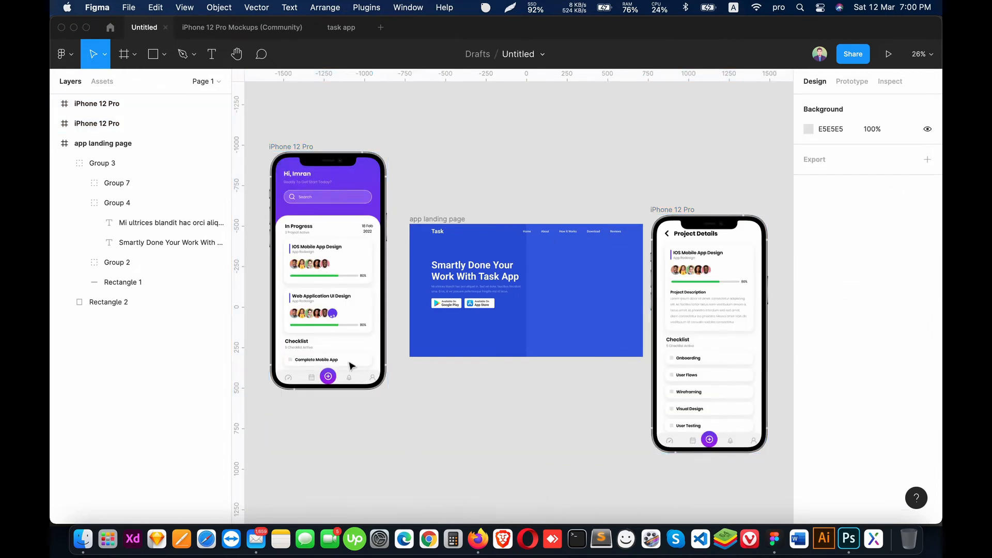
Step: Move the phone mockup showing the In Progress screen over the app landing page frame
click(57, 143)
click(97, 123)
drag(331, 221, 458, 226)
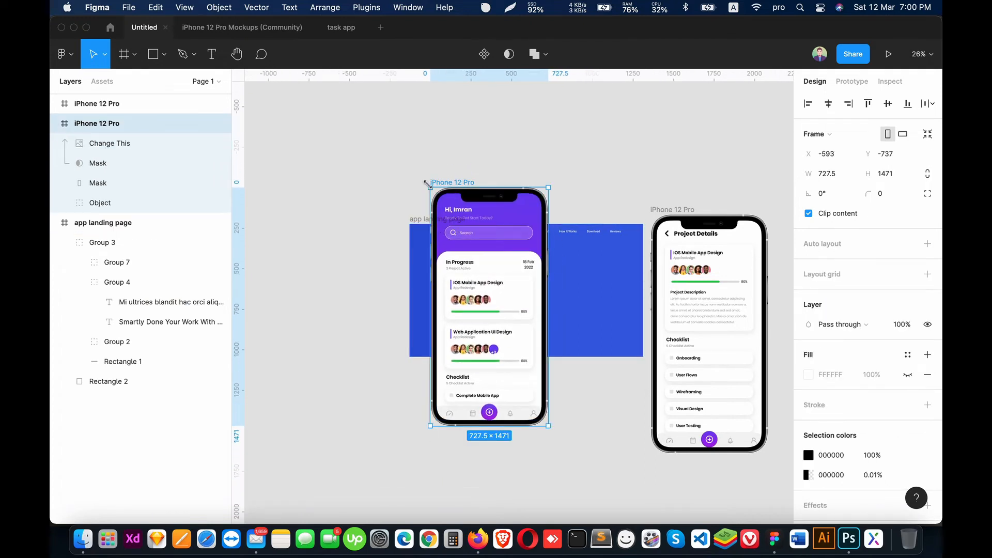
Step: Try shrinking the In Progress phone mockup to about 413 × 836 and moving it onto the hero, and undo both changes
drag(427, 184, 477, 287)
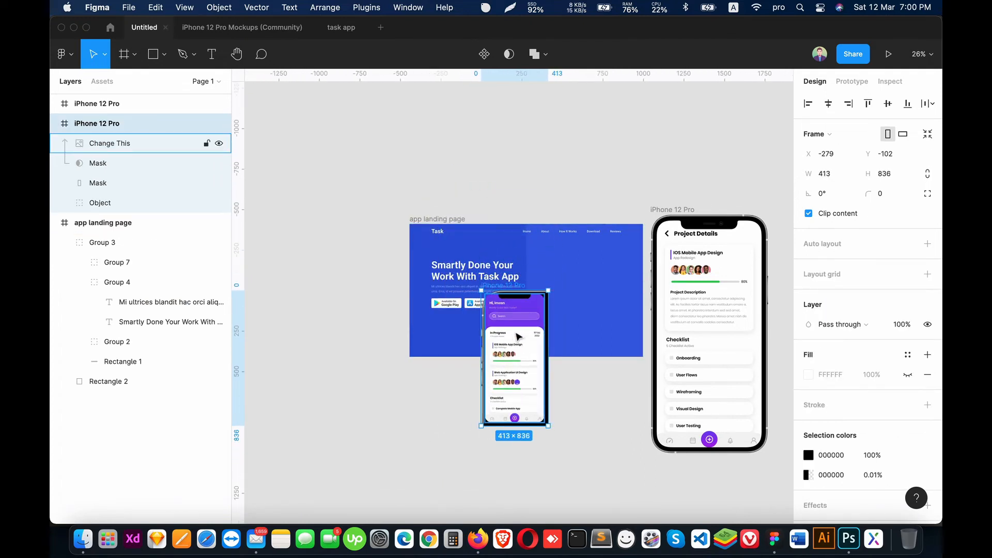
drag(519, 337, 588, 294)
key(super+z)
Step: Undo the In Progress phone mockup's move over the app landing page frame
key(super+z)
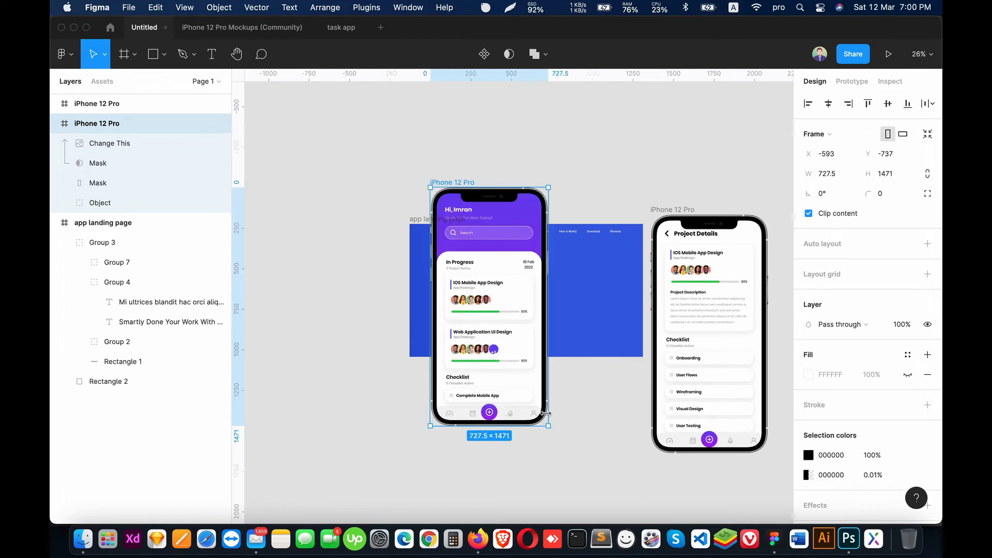
key(super+z)
key(super+z)
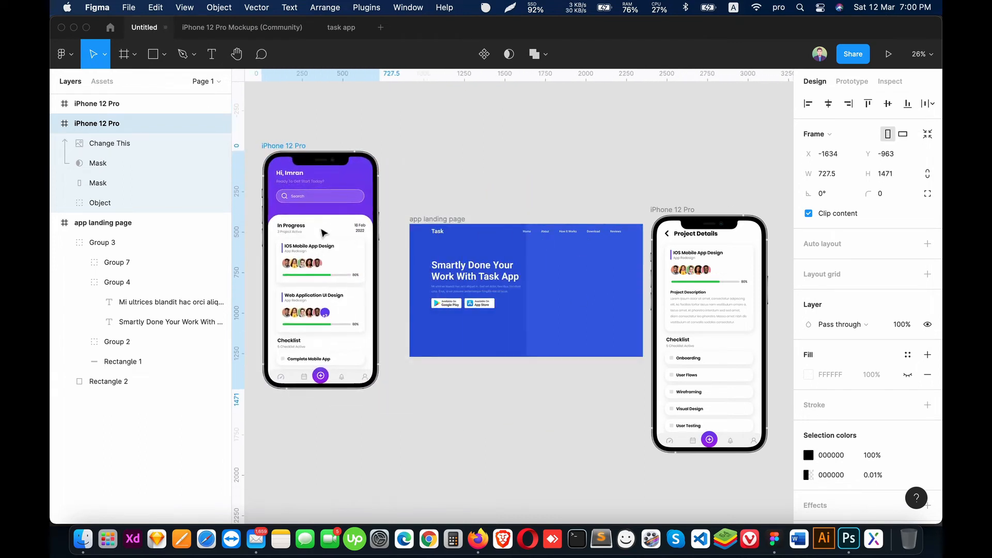
Step: Export the In Progress phone mockup as a 1x PNG named iPhone 12 Pro.png to the Desktop, and delete its frame from the canvas
scroll(899, 465, down, 3)
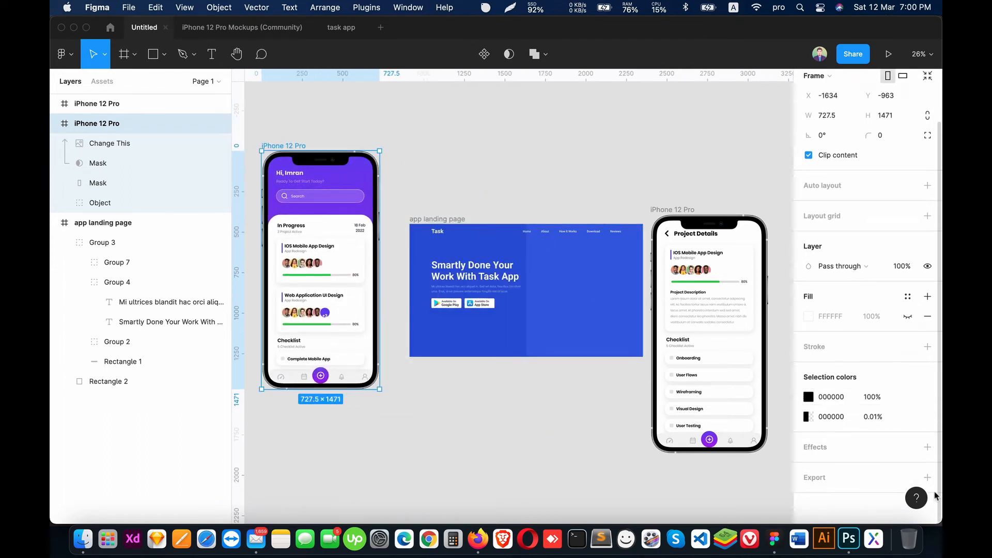
click(928, 479)
scroll(841, 467, down, 3)
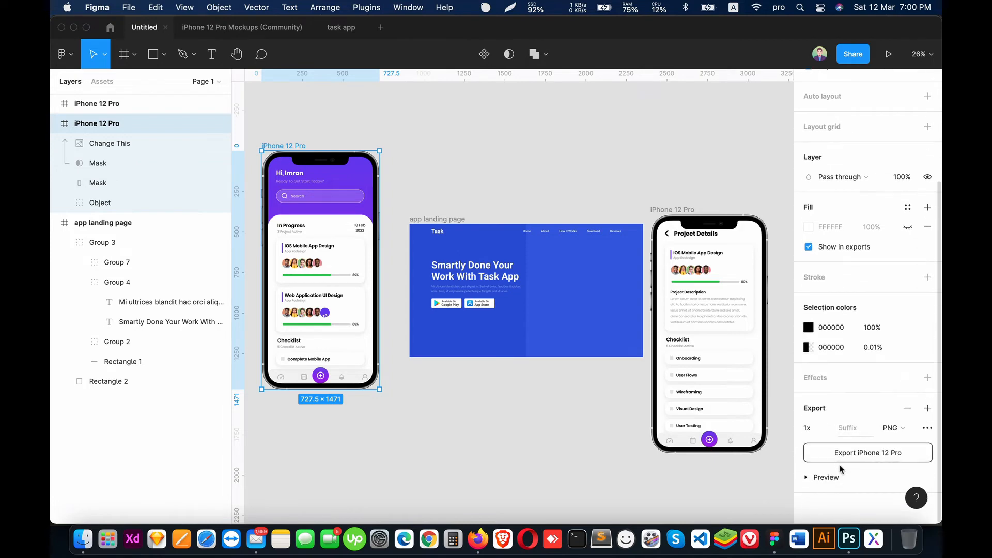
click(848, 453)
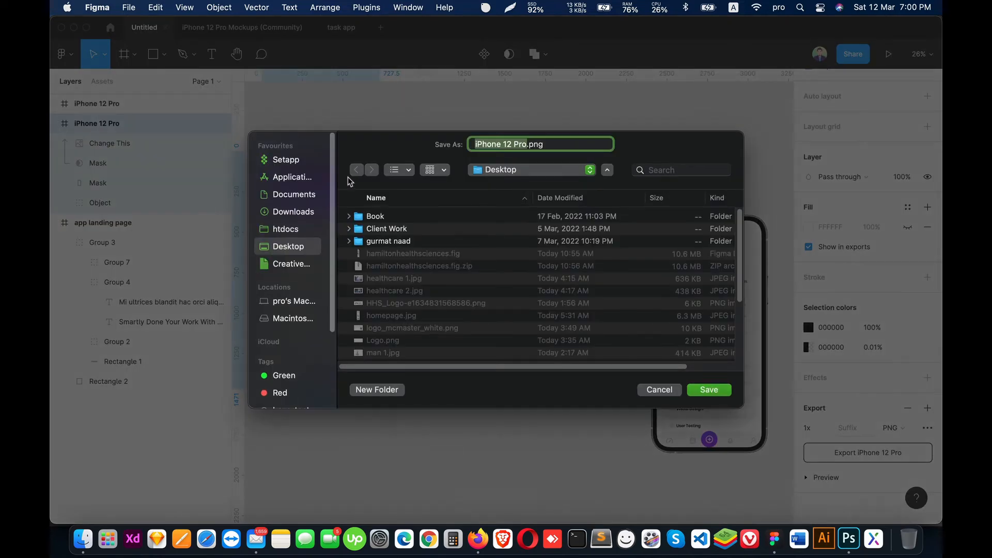
click(702, 389)
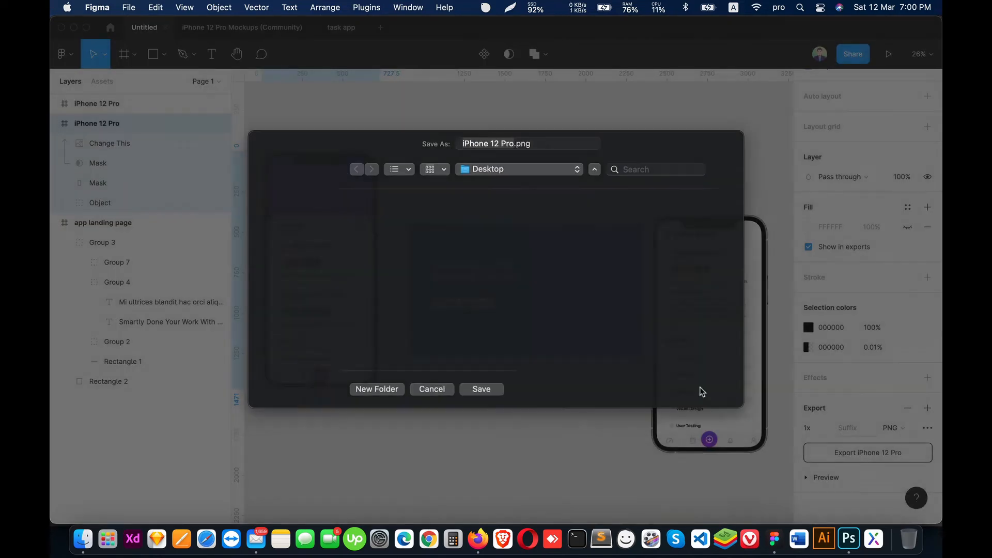
key(Delete)
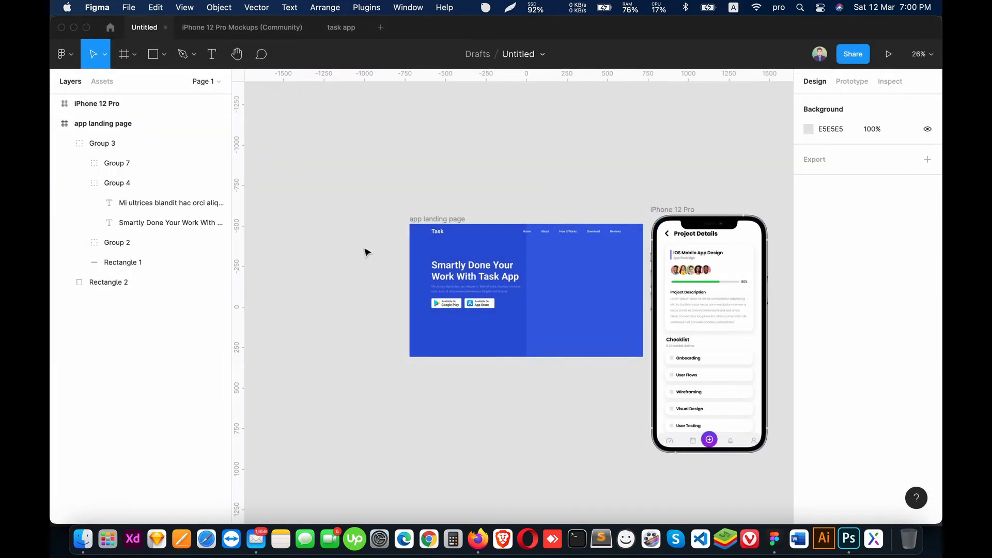
Step: Export the Project Details phone mockup frame as a PNG named iPhone 12 Pro 2.png to the Desktop
click(757, 253)
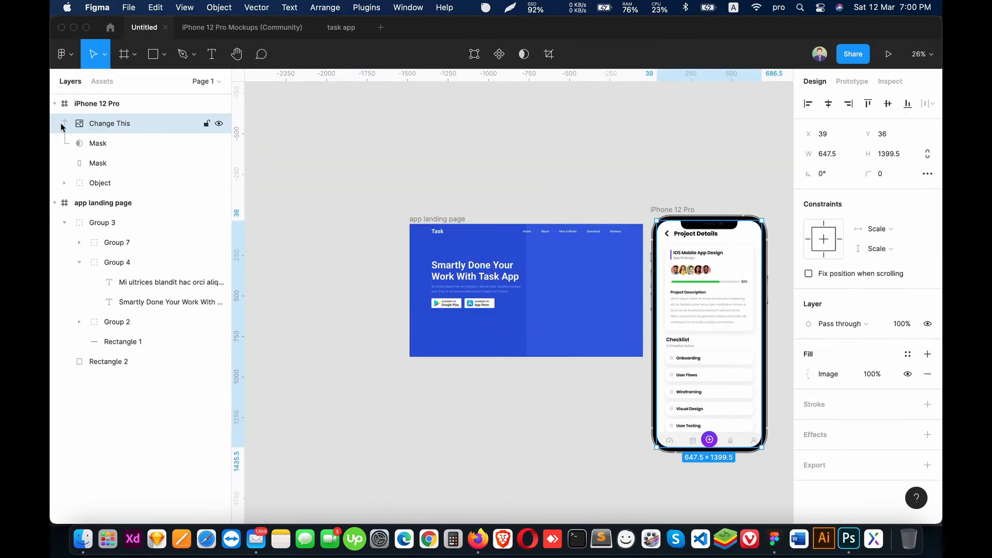
click(54, 104)
scroll(857, 450, down, 2)
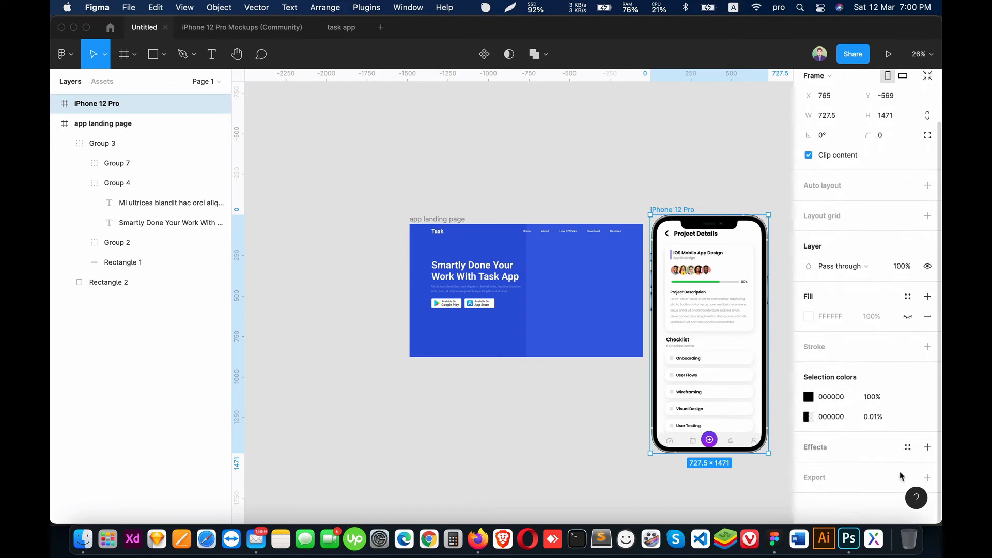
click(821, 498)
click(832, 453)
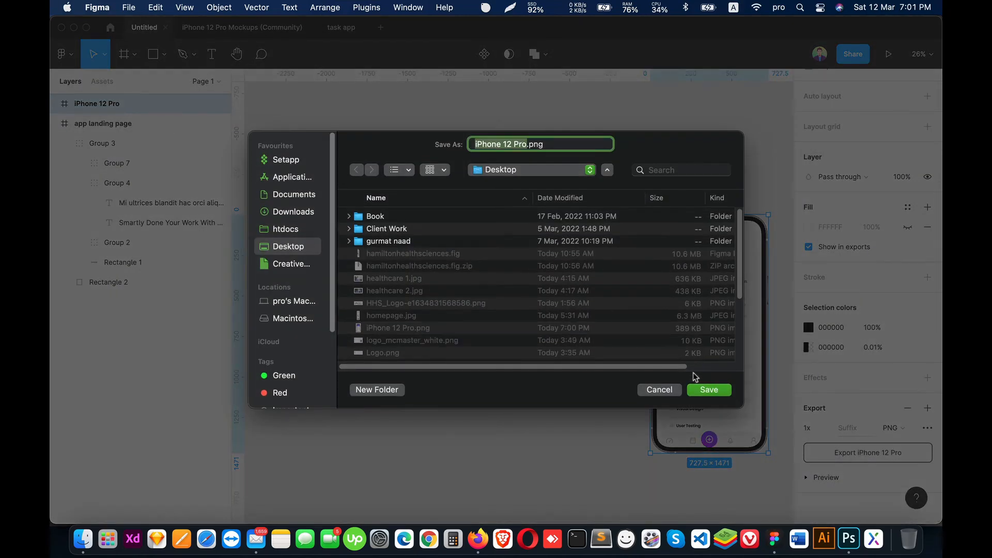
click(699, 388)
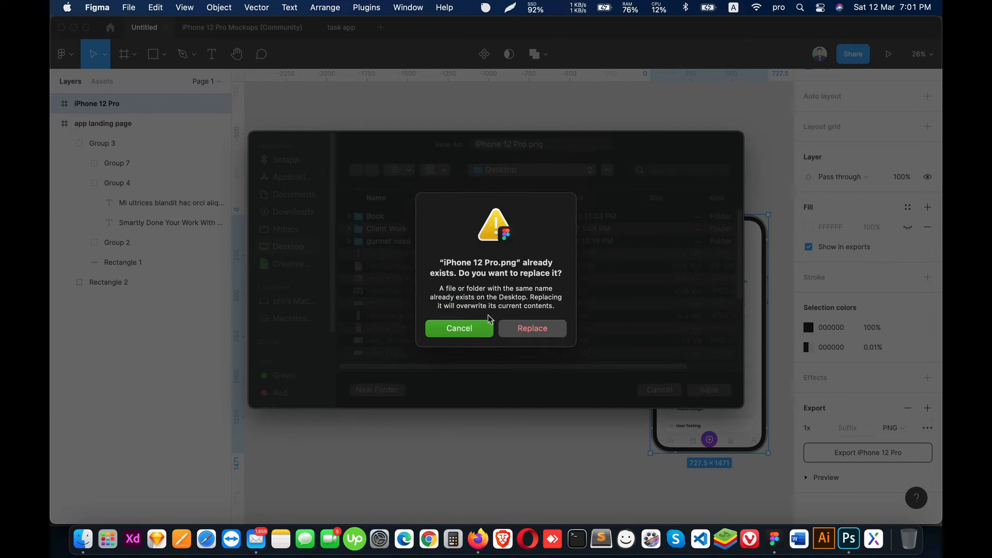
click(471, 328)
click(525, 145)
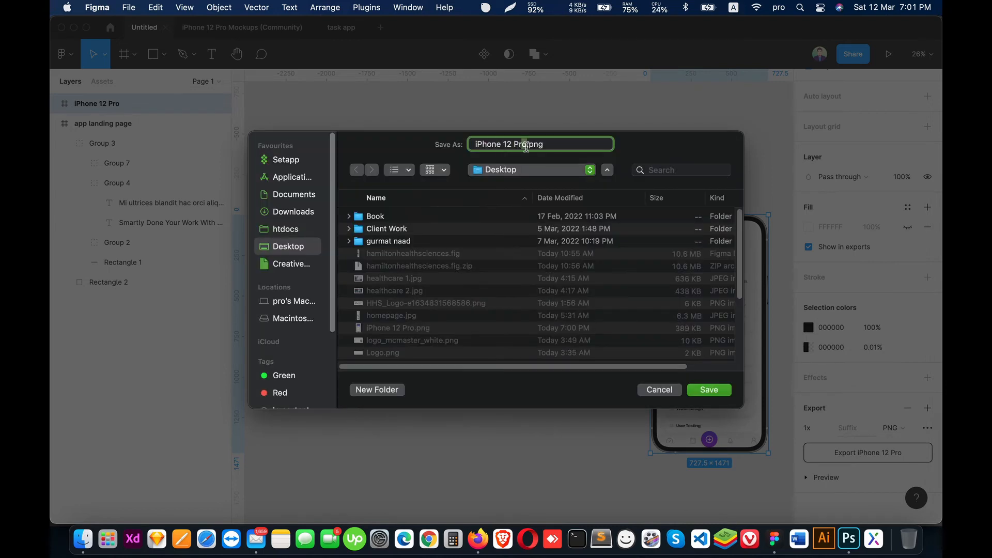
text(2)
click(709, 390)
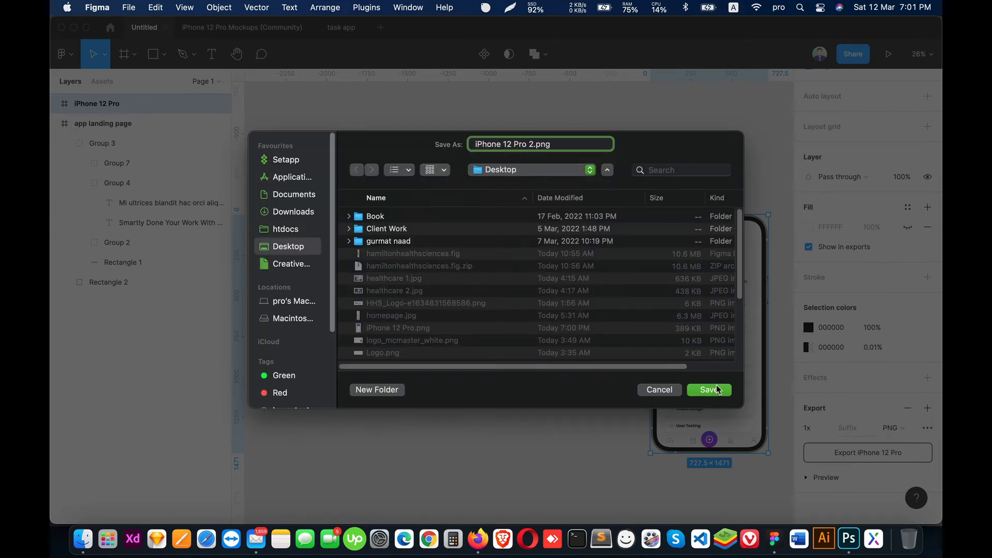
Step: Delete the Project Details phone mockup frame from the canvas
click(732, 306)
click(56, 104)
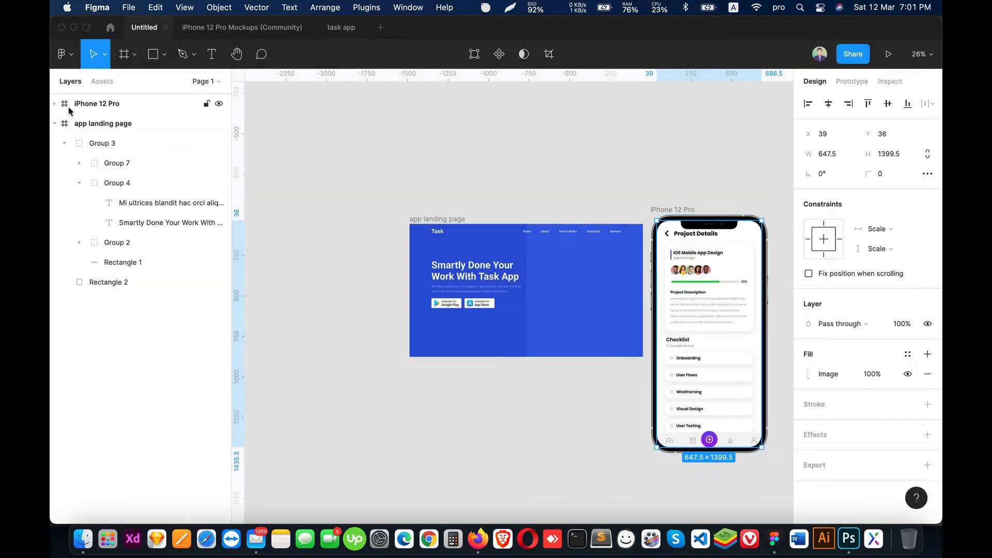
click(80, 108)
key(Delete)
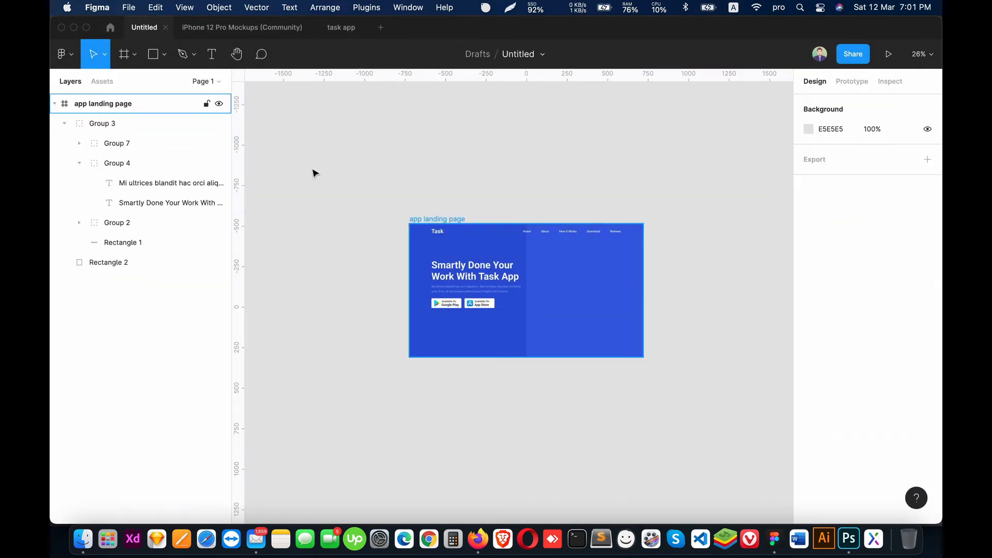
Step: Try to place iPhone 12 Pro.png from the Desktop on the lighter blue half of the hero
click(615, 312)
key(shift+2)
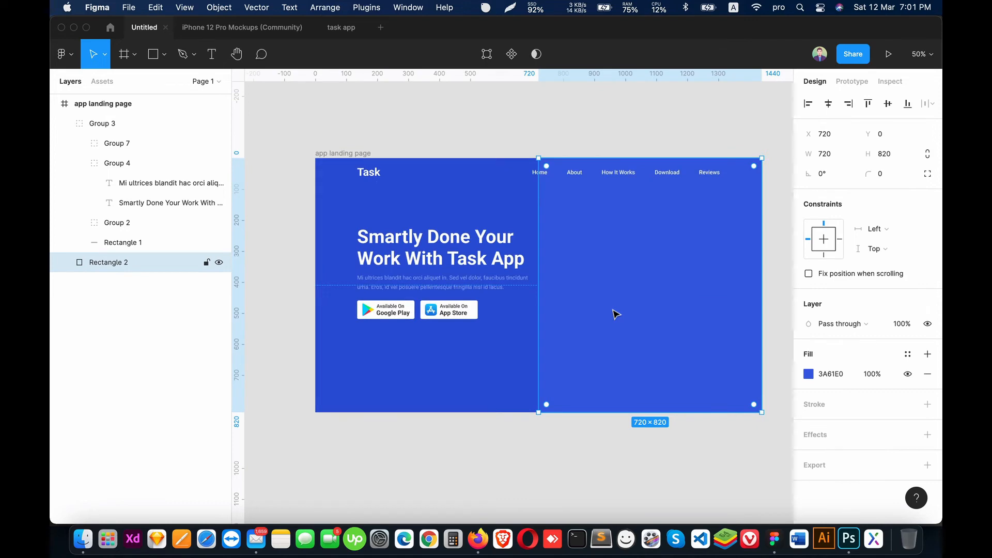
click(581, 444)
key(super+shift+k)
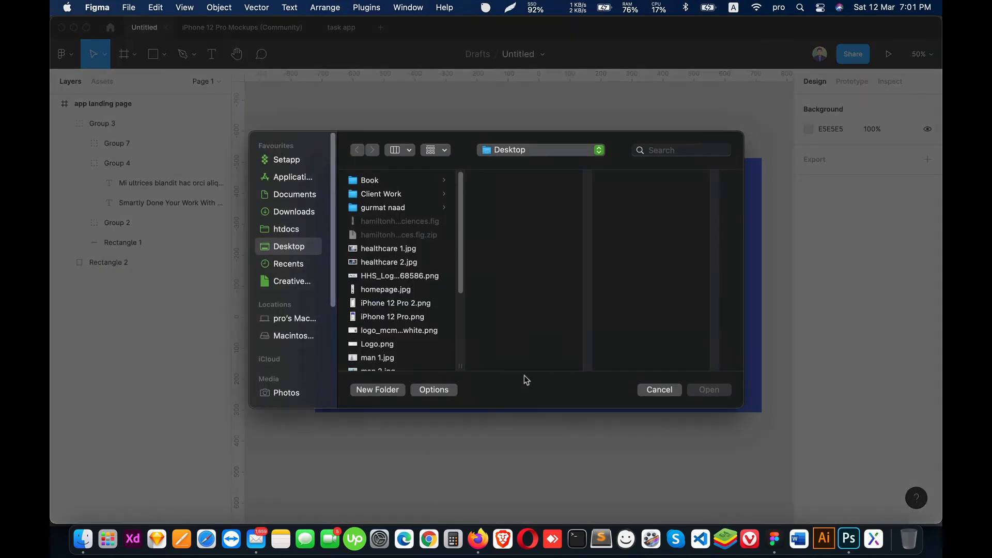
scroll(416, 286, down, 5)
scroll(414, 286, up, 5)
scroll(405, 290, down, 4)
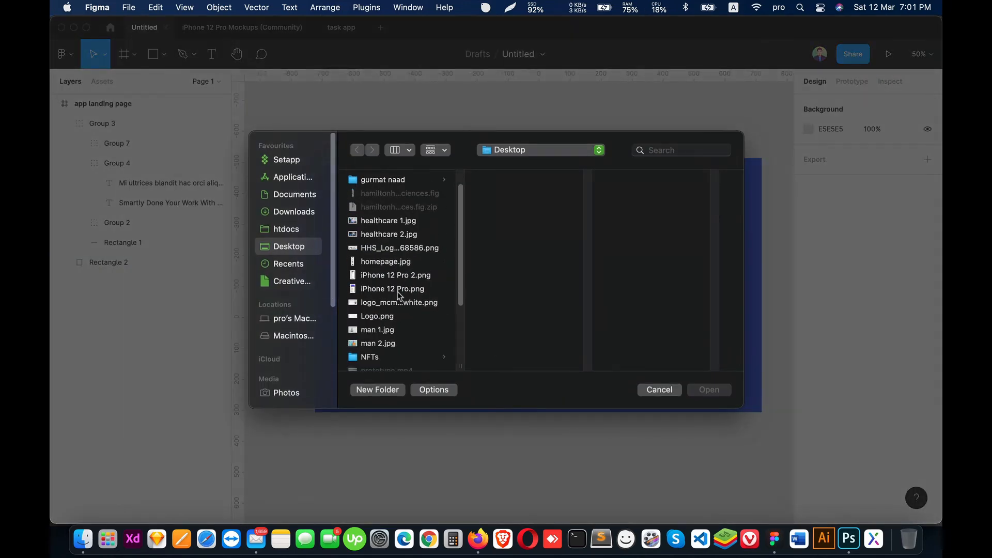
click(397, 218)
double_click(399, 219)
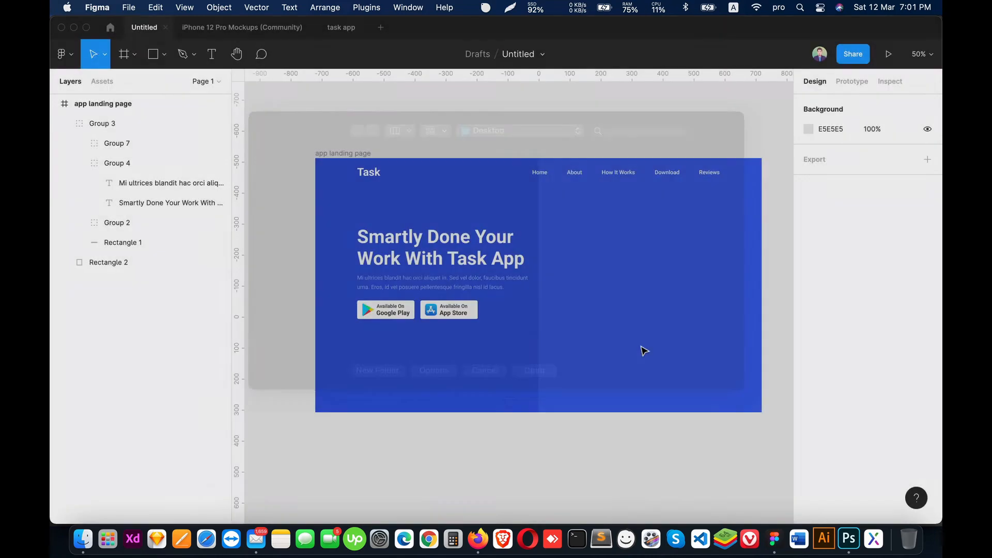
click(596, 328)
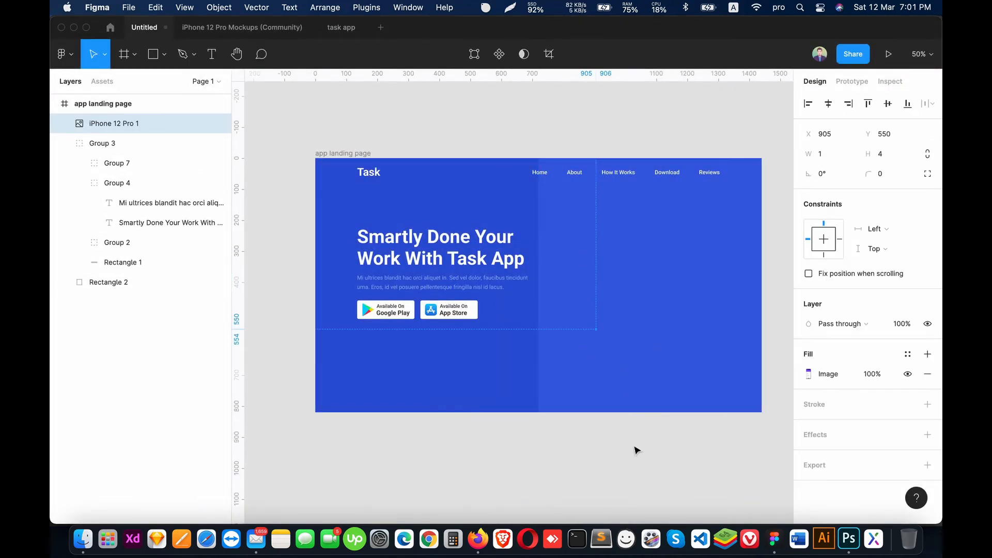
Step: Center the placed iPhone 12 Pro 1 image horizontally and vertically in the landing page frame
click(103, 143)
click(117, 131)
key(minus)
key(minus)
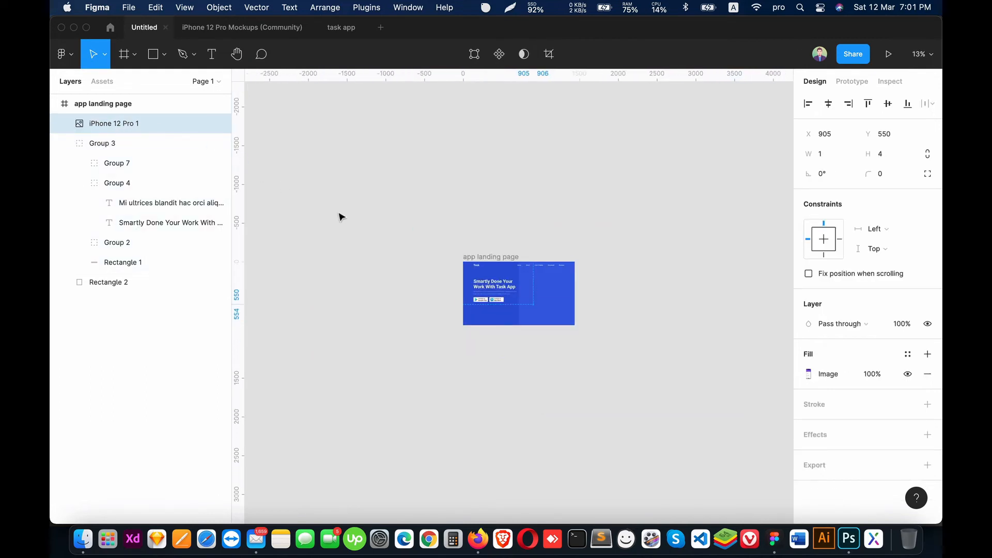
click(828, 104)
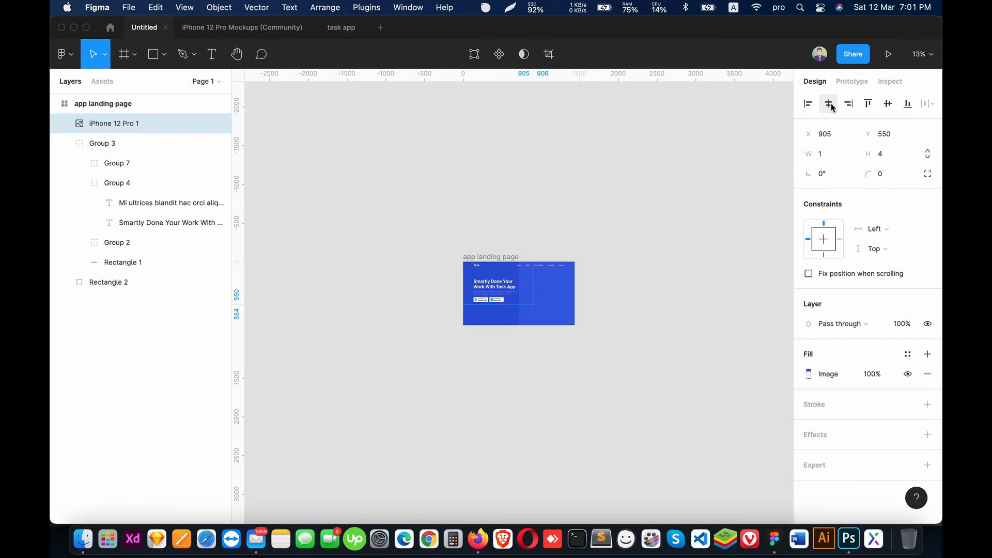
click(887, 103)
click(670, 308)
key(shift+1)
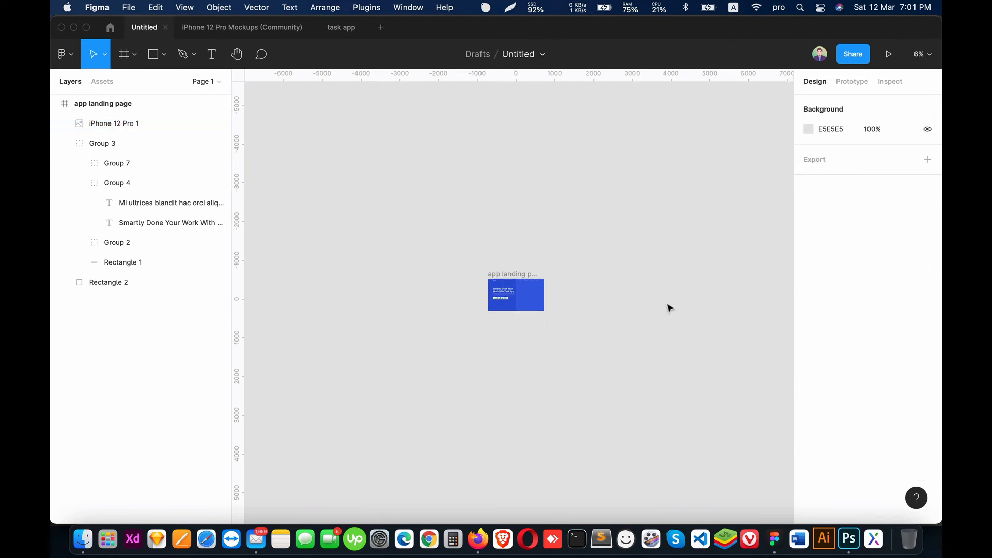
Step: Delete the iPhone 12 Pro 1 image layer and collapse Group 3 in the layer list
click(89, 124)
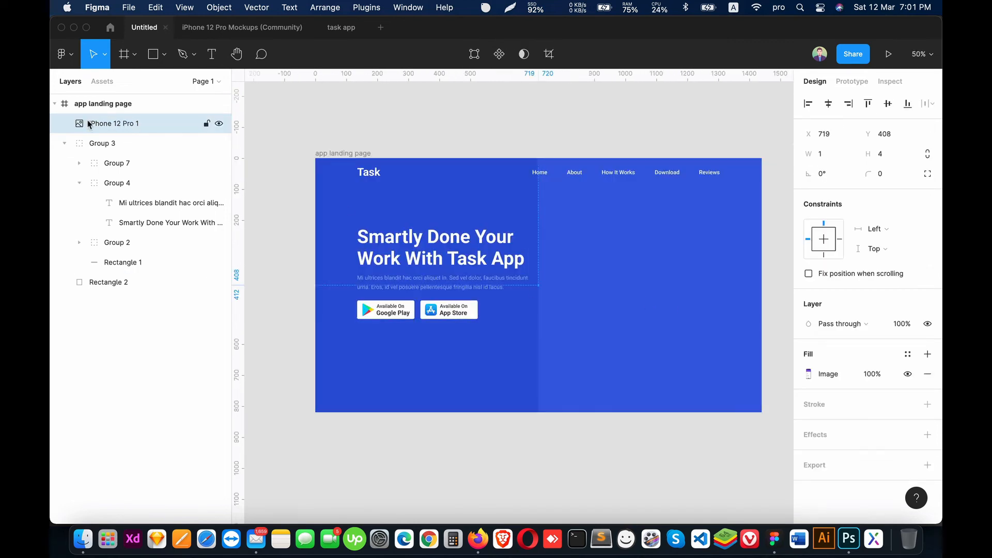
key(Delete)
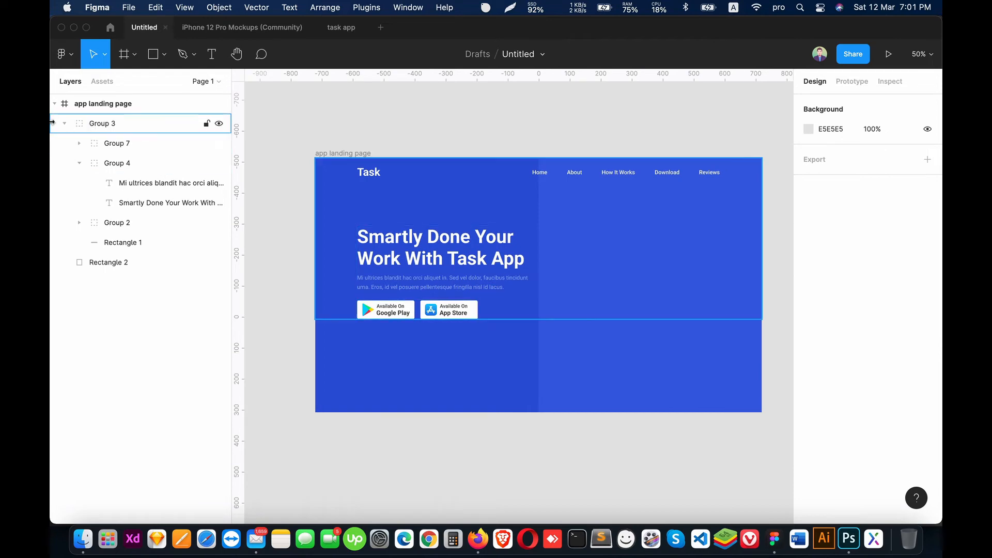
click(63, 125)
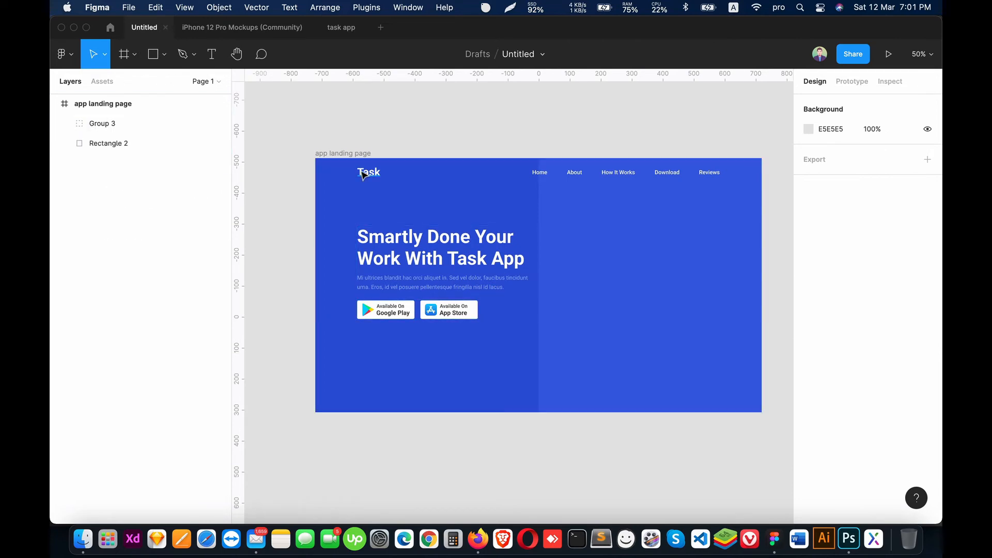
Step: Place both iPhone 12 Pro.png and iPhone 12 Pro 2.png from the Desktop on the canvas below the landing page frame
key(super+shift+k)
scroll(408, 304, down, 5)
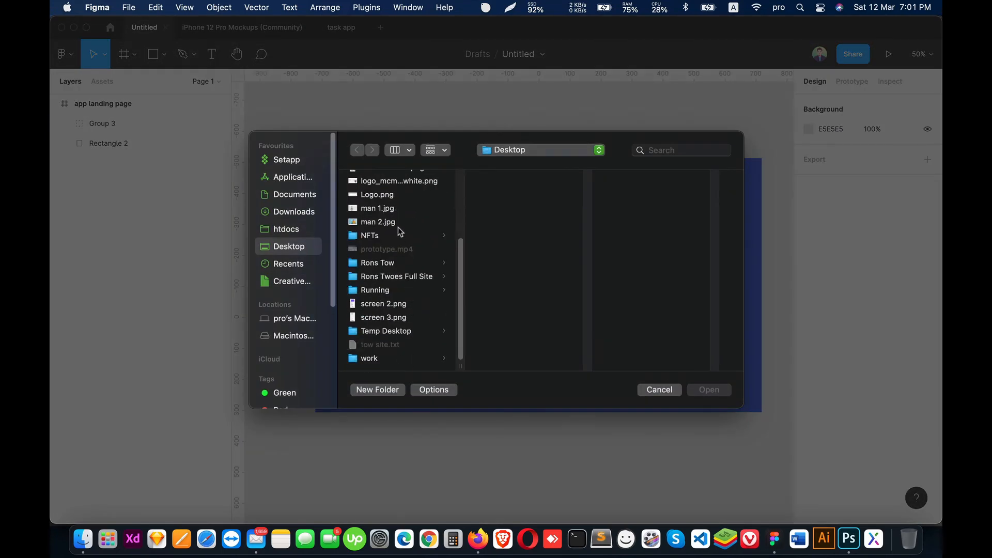
scroll(405, 232, up, 2)
click(400, 206)
shift+click(399, 216)
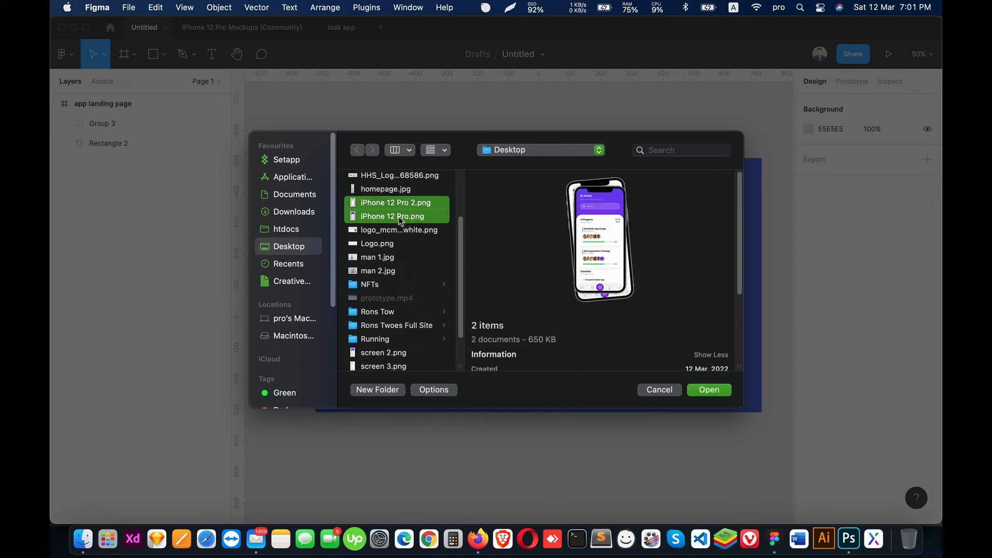
click(729, 395)
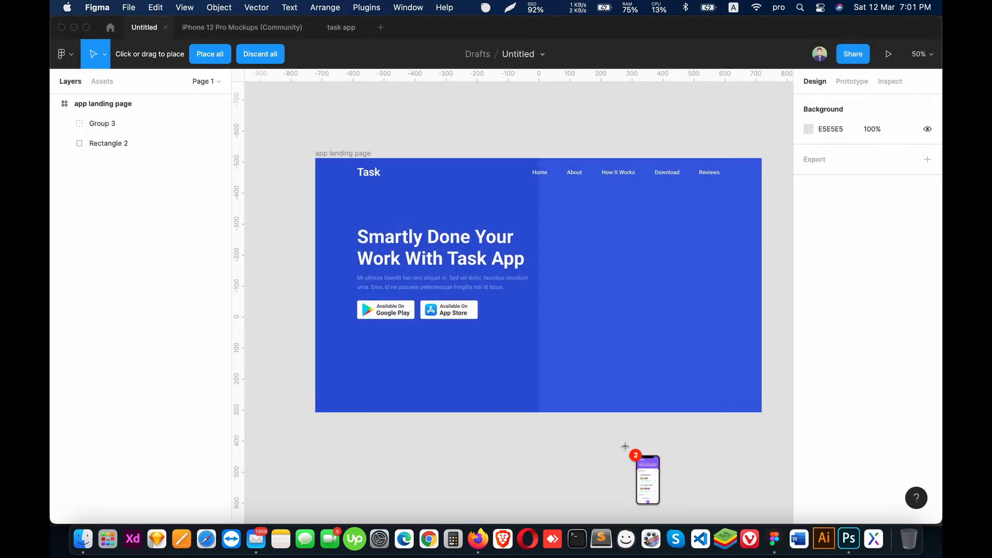
click(626, 445)
click(429, 454)
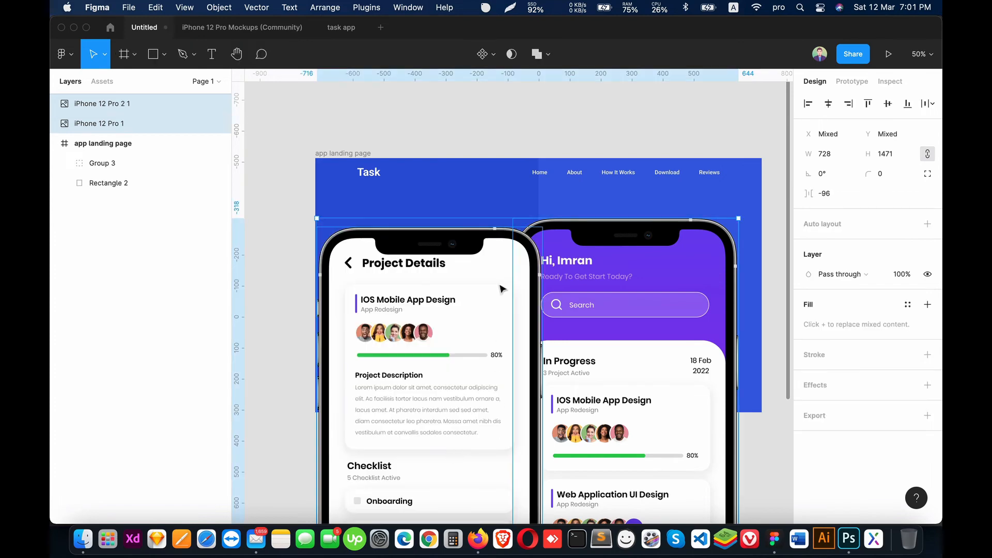
Step: Move the In Progress phone image beside the Project Details phone image, with a small gap and their tops level
drag(546, 307, 484, 183)
click(588, 288)
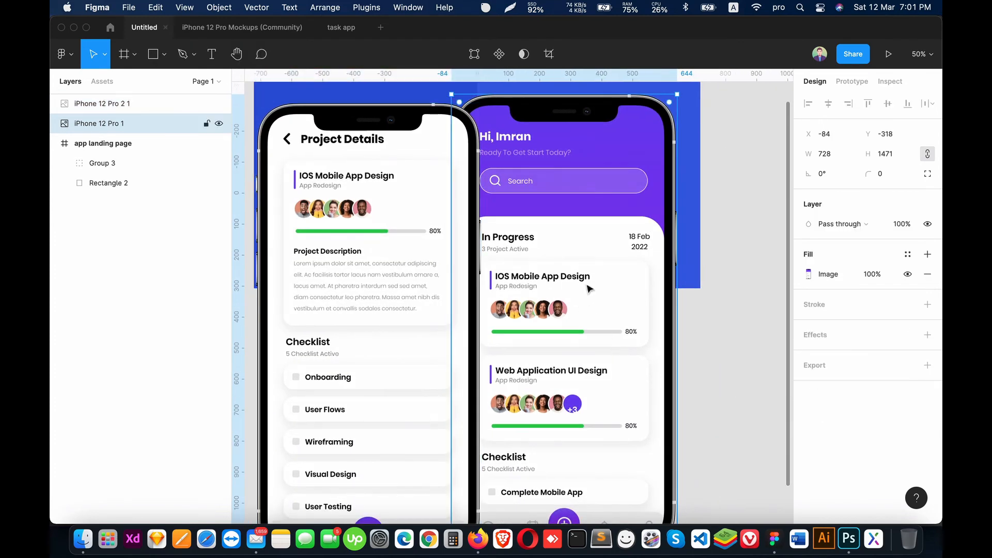
drag(549, 246, 605, 278)
drag(569, 228, 547, 205)
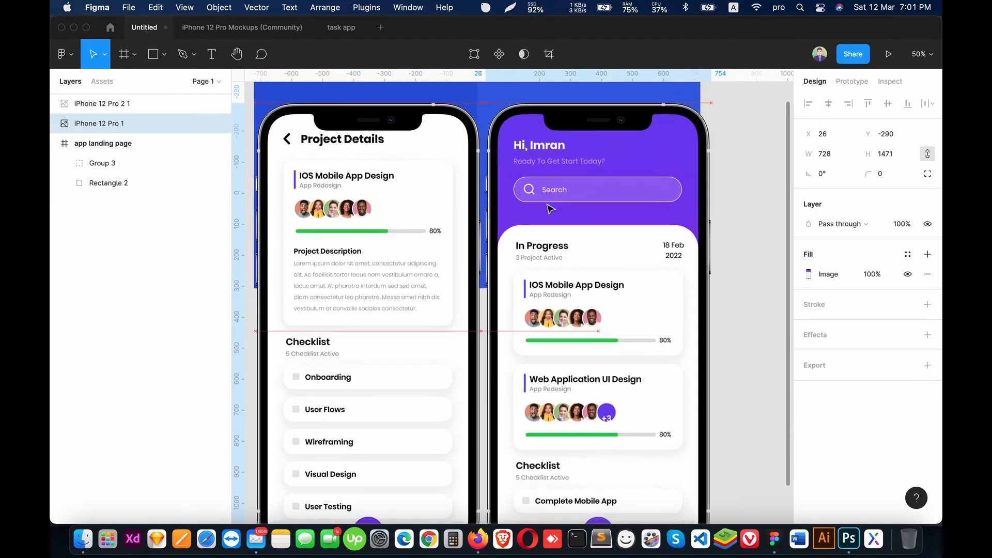
Step: Try aligning both phone images on their horizontal centers, and undo the alignment
shift+click(414, 239)
click(828, 103)
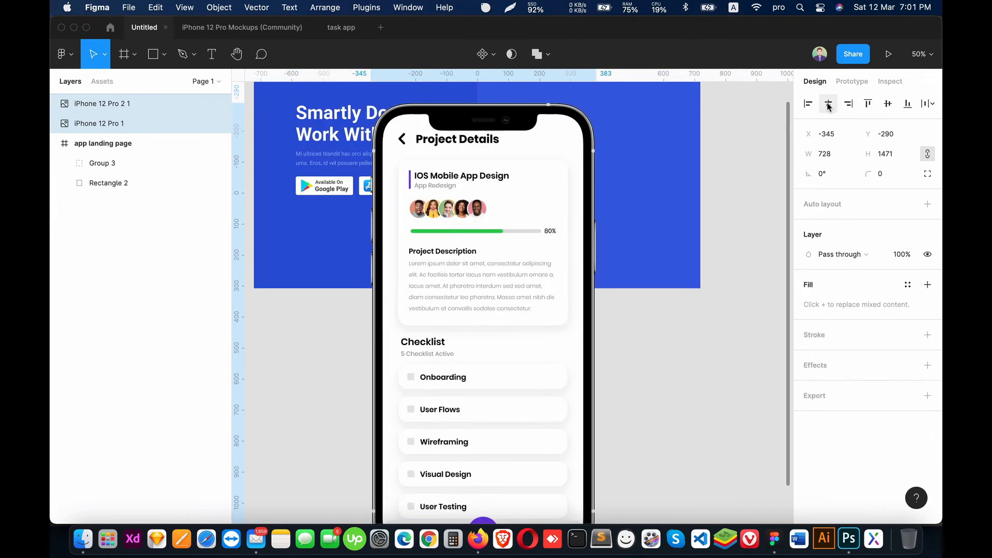
key(ctrl+z)
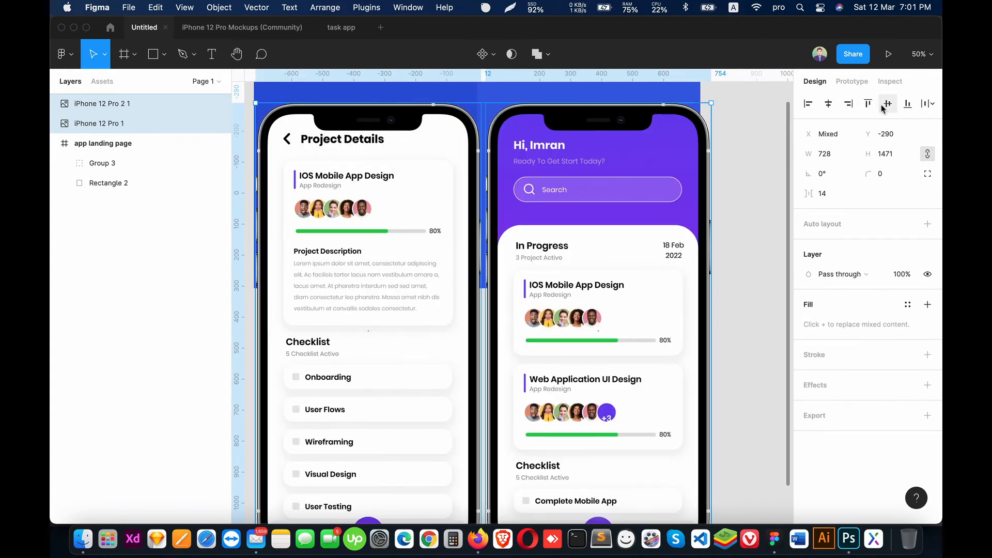
Step: Scale both phone images down together to about 267 × 539 each and move them onto the lighter blue half of the hero
drag(255, 104, 505, 352)
drag(609, 424, 569, 188)
scroll(481, 243, up, 5)
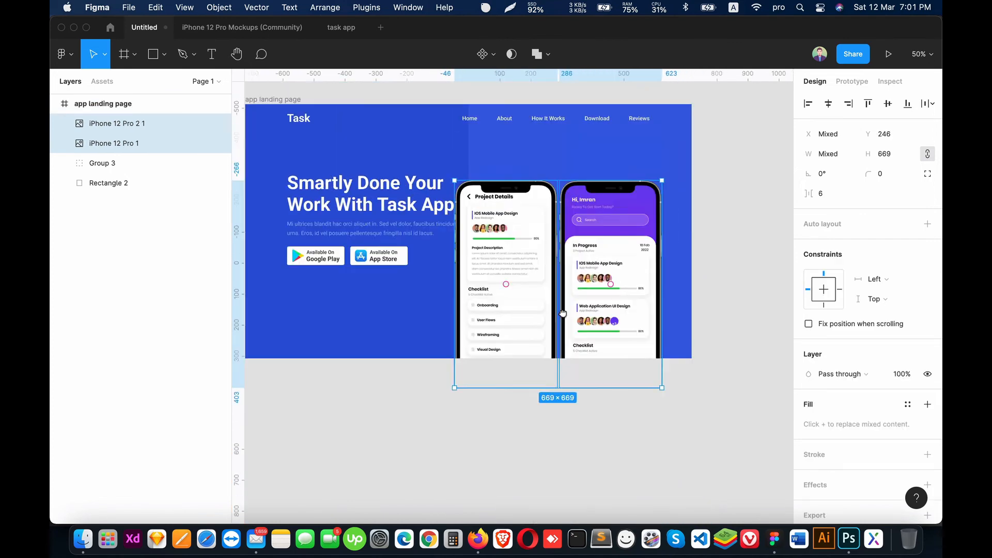
drag(451, 225, 496, 268)
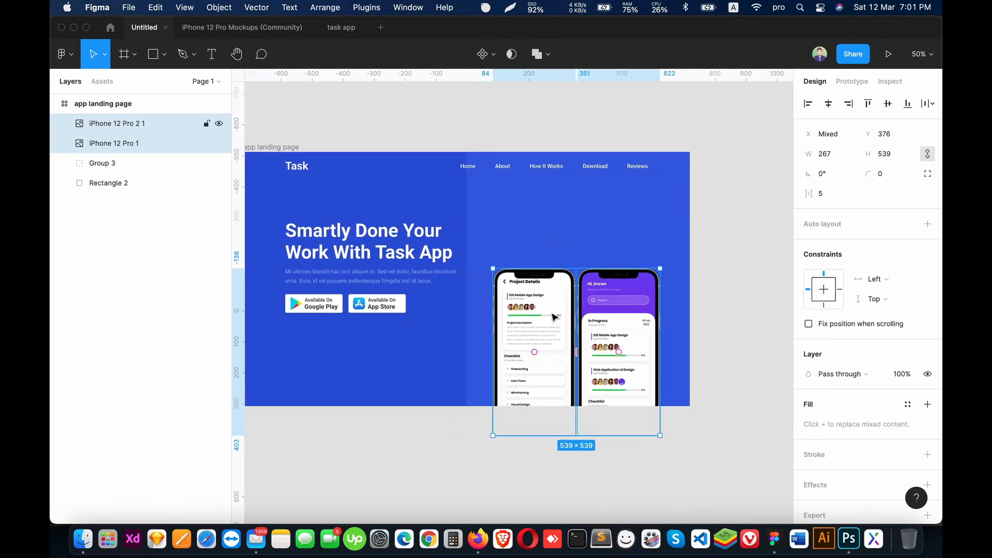
Step: Move both phone images up to Y 161 so they sit fully inside the hero, and show the layout grid
drag(557, 318, 553, 260)
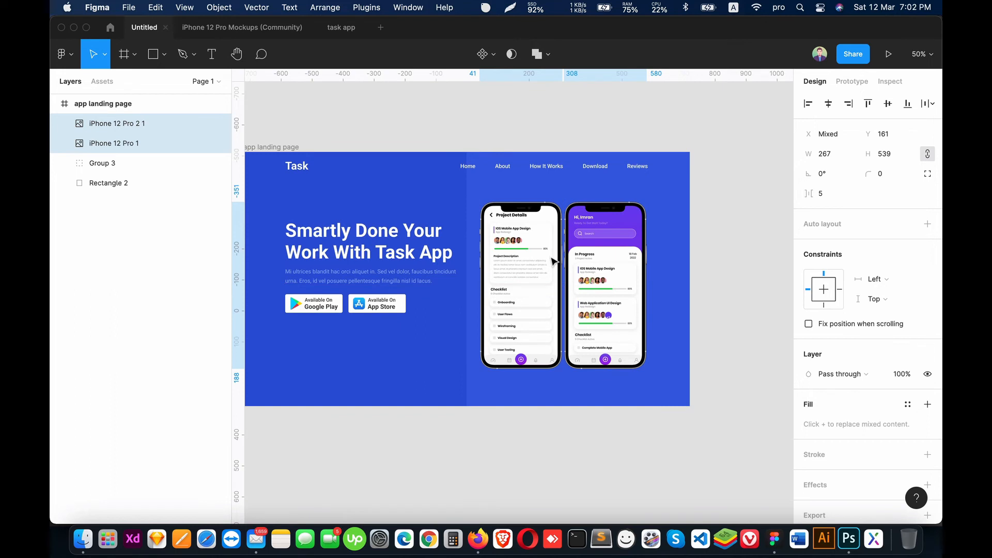
click(704, 311)
key(ctrl+g)
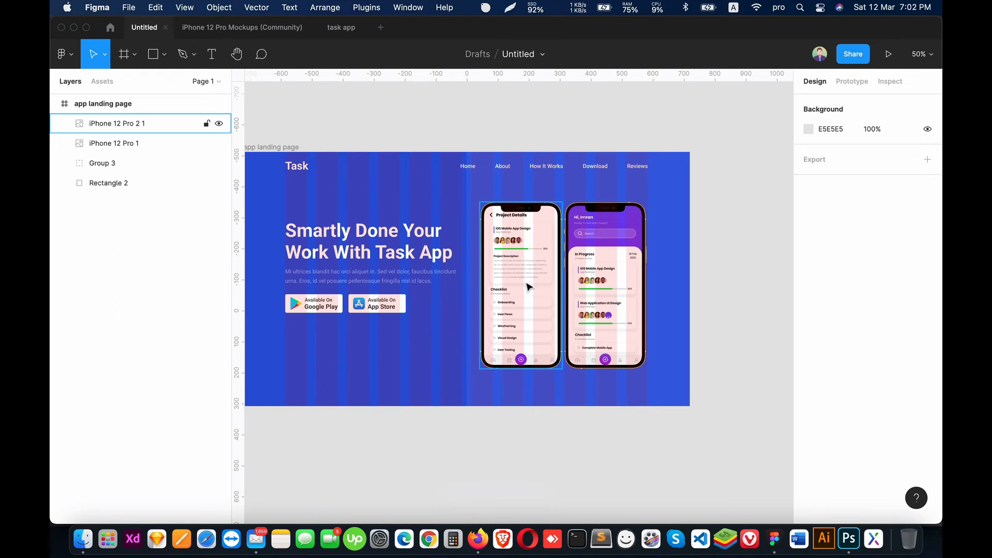
Step: Undo a trial move of the Project Details phone image, and scale both phone images up together to about 277 × 559 each
drag(522, 272, 509, 266)
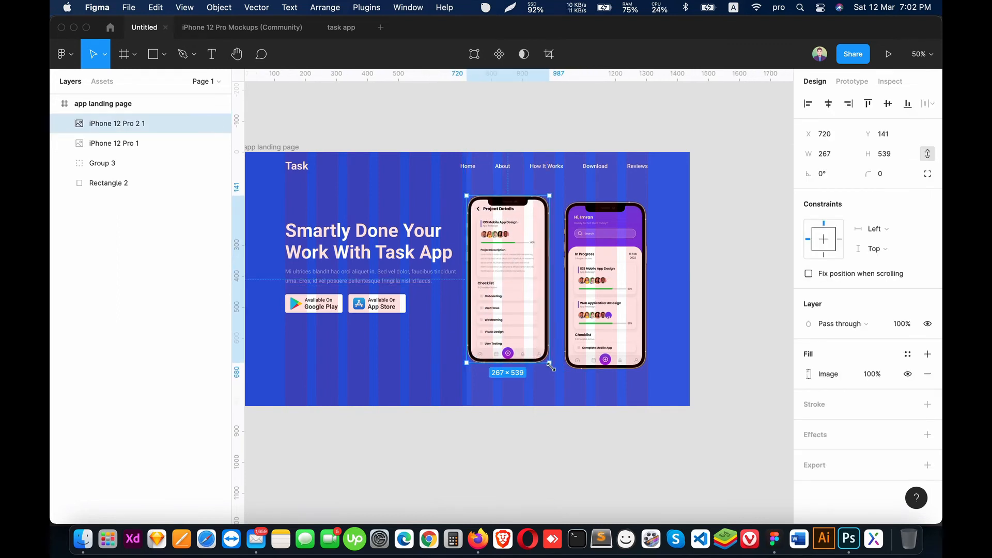
key(ctrl+z)
shift+click(592, 311)
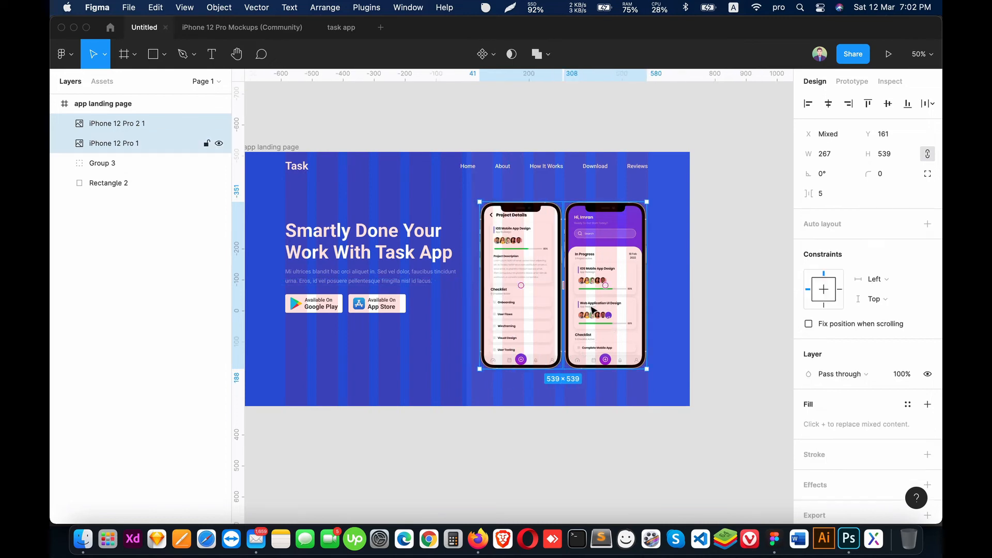
drag(649, 372, 651, 376)
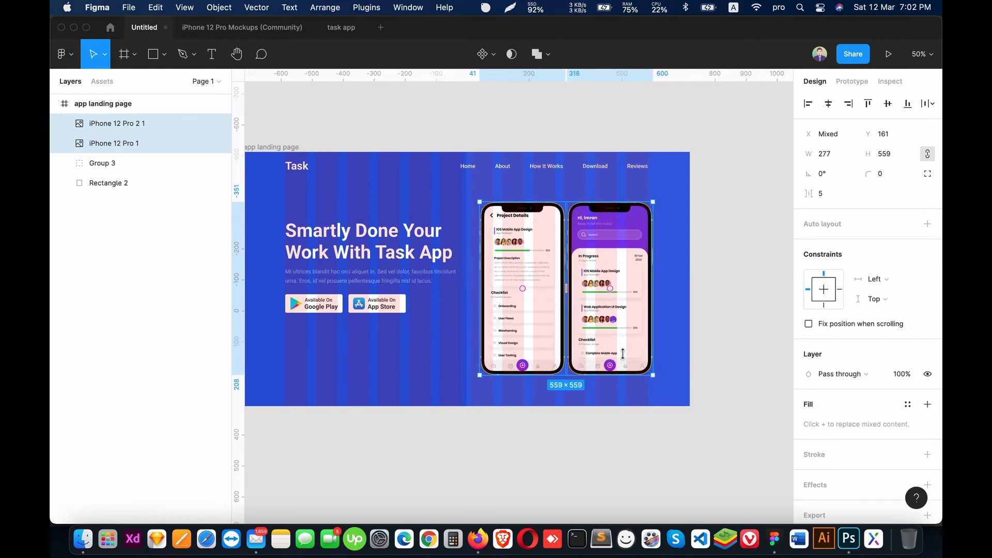
Step: Stagger the phone images, with In Progress at X 1028, Y 191 and Project Details slightly higher at the lighter blue area's inner edge
drag(602, 333, 589, 329)
click(592, 332)
drag(600, 286, 610, 299)
drag(510, 284, 504, 282)
drag(592, 299, 592, 298)
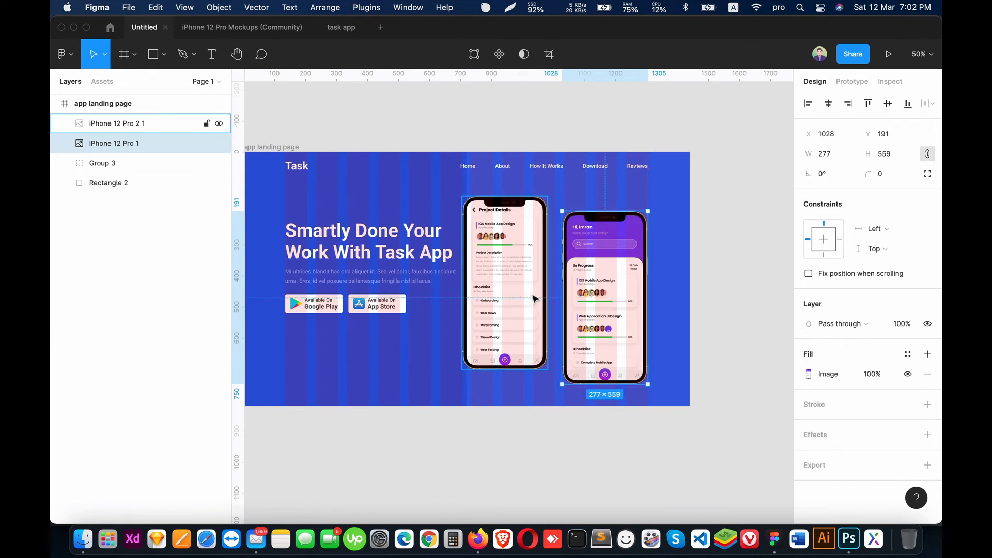
drag(531, 295, 539, 300)
click(717, 319)
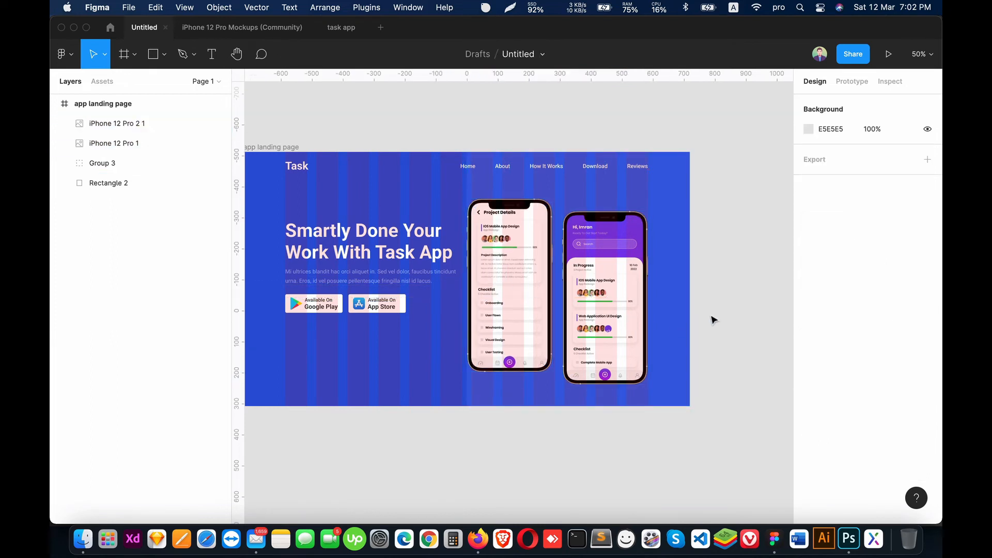
Step: Hide the layout grid and narrow the lighter blue rectangle from its inner edge to about 628 wide, starting at X 812
key(ctrl+g)
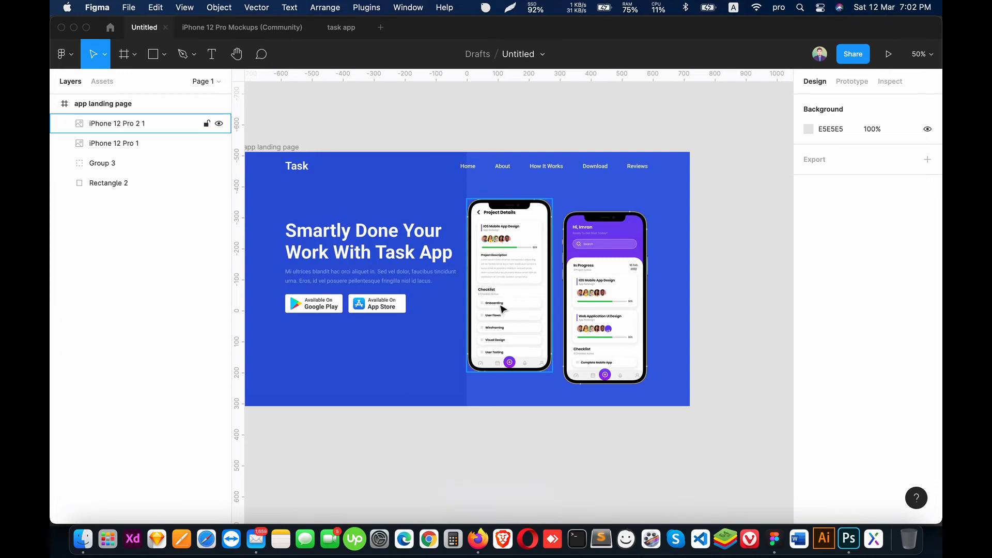
click(510, 381)
drag(467, 279, 496, 282)
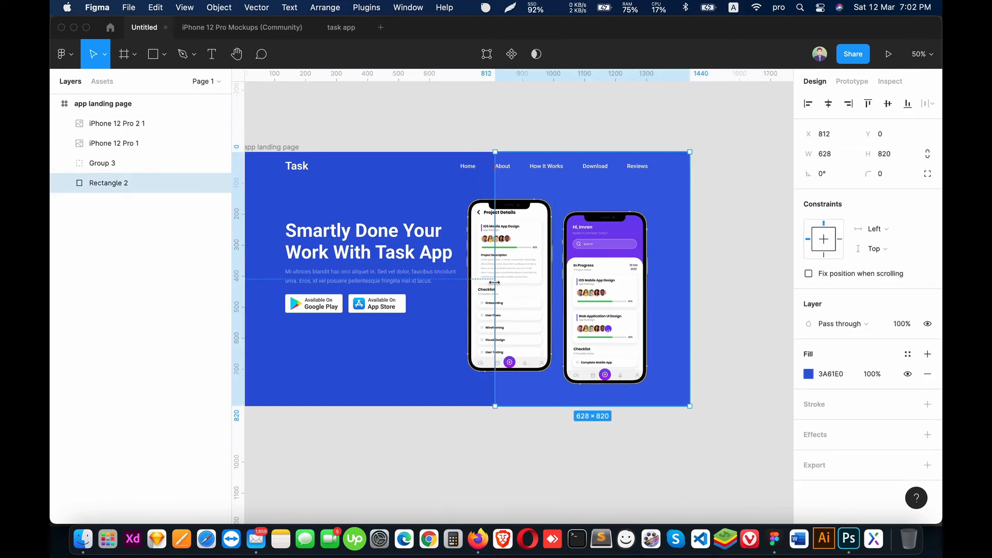
click(695, 271)
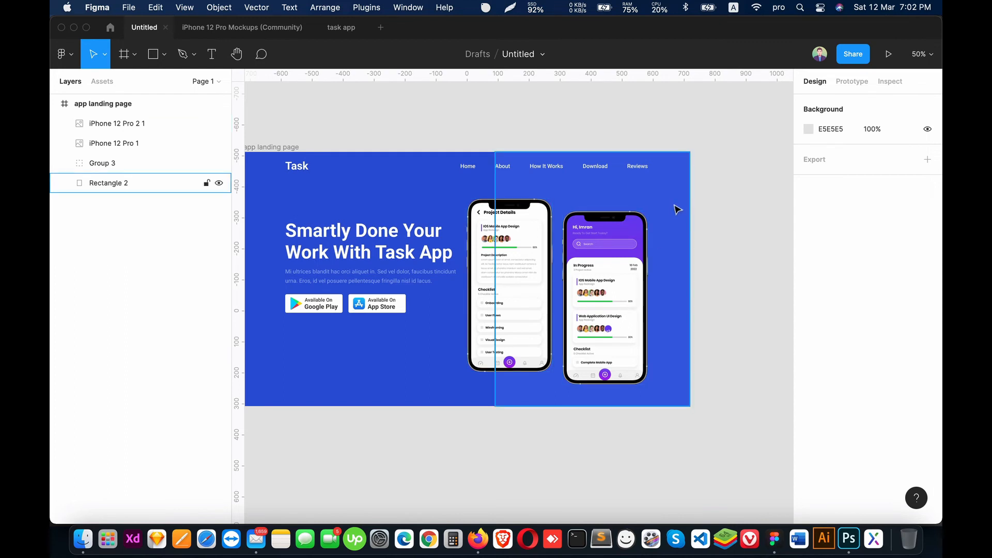
Step: Undo the last resize of the lighter blue rectangle, and narrow it from its inner edge to about 579 wide, starting at X 861
scroll(736, 246, up, 3)
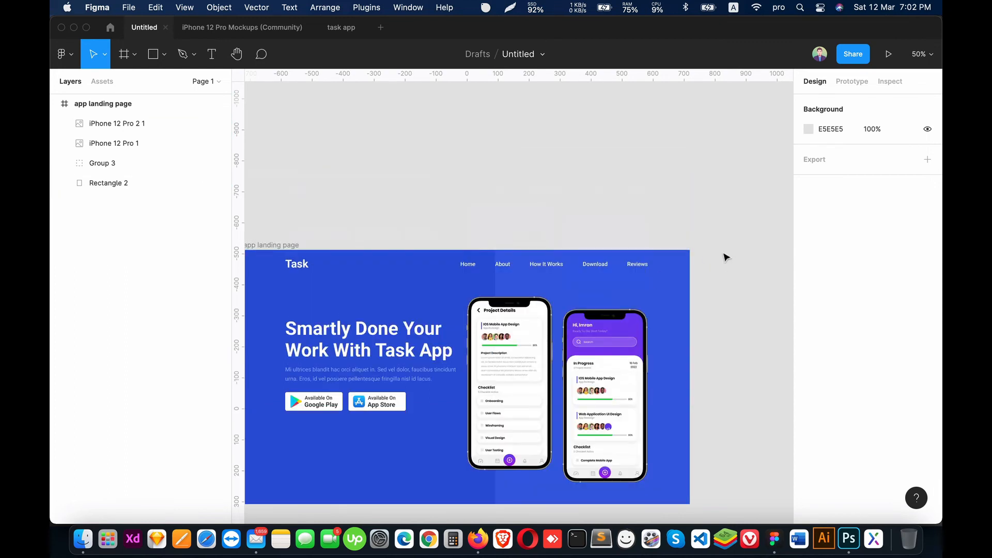
key(super+z)
key(super+z)
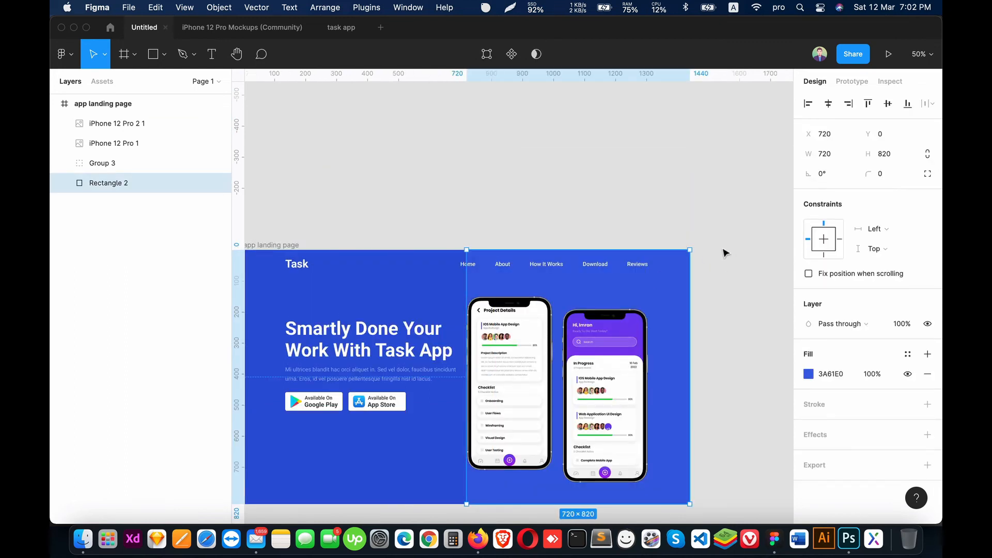
drag(466, 306, 511, 305)
click(730, 294)
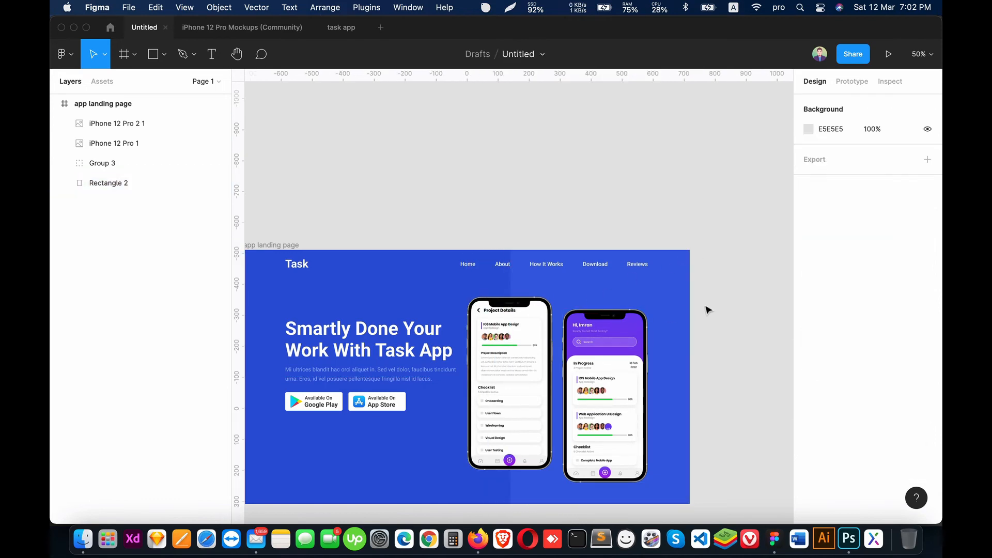
scroll(708, 310, down, 5)
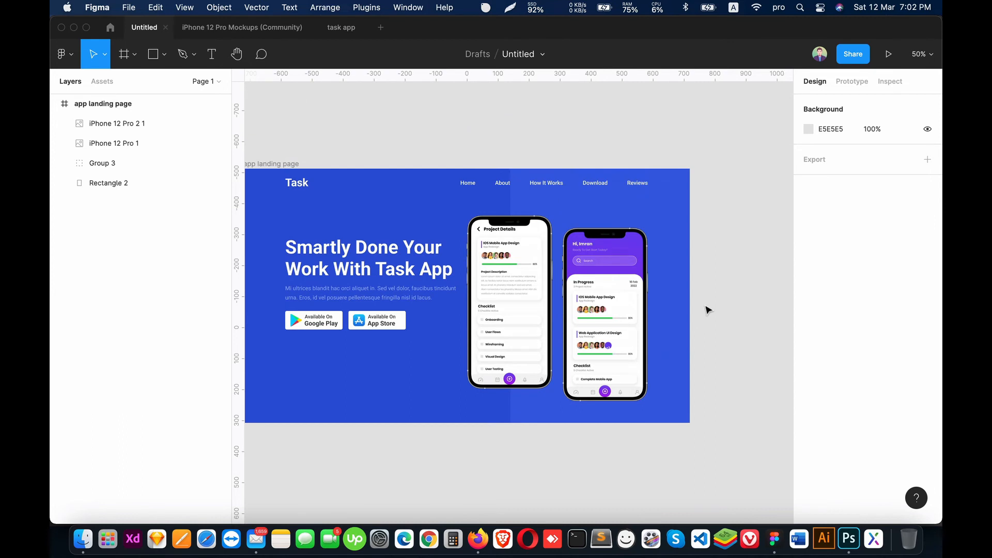
drag(488, 296, 533, 281)
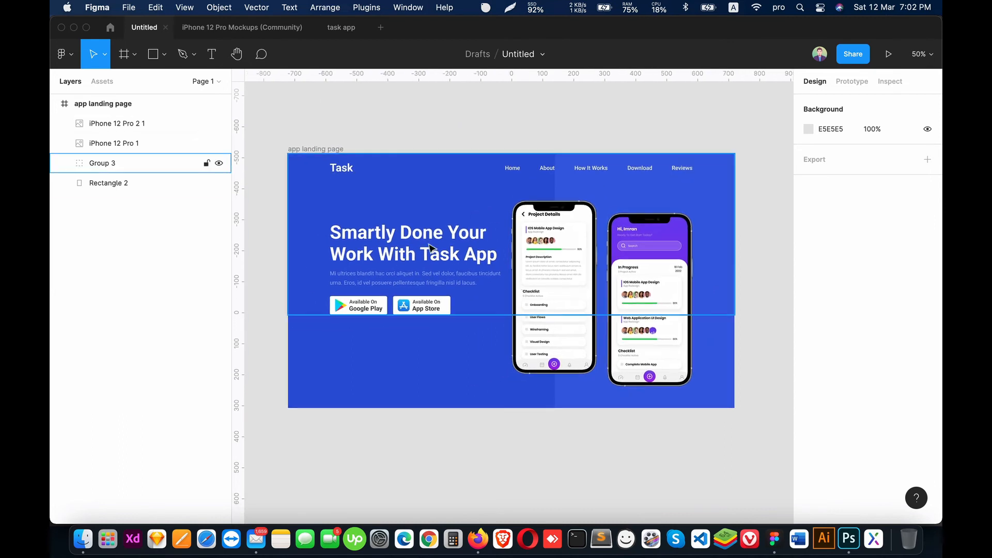
Step: Select the heading text group and the store buttons group inside the main content group and move them together slightly down
click(302, 223)
click(65, 162)
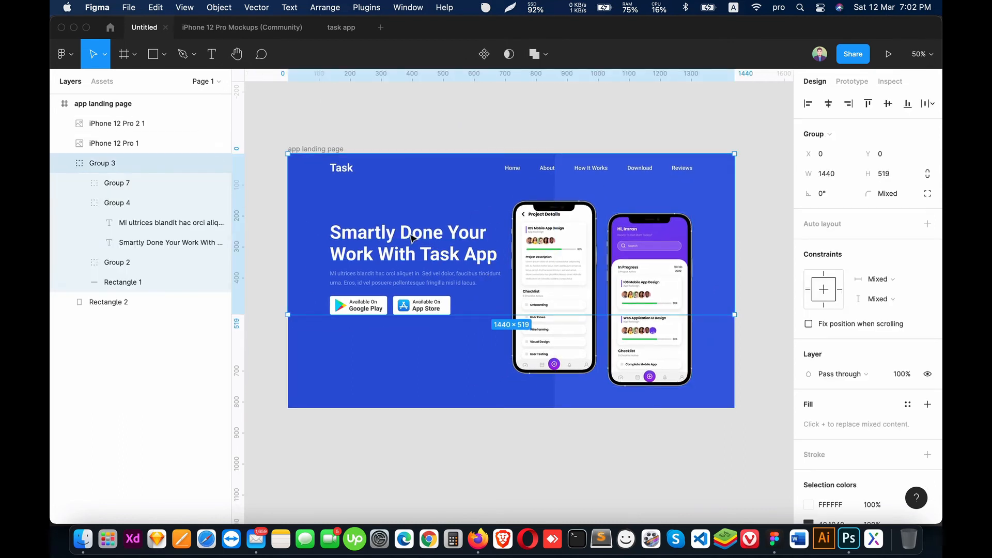
click(128, 223)
click(79, 203)
click(117, 206)
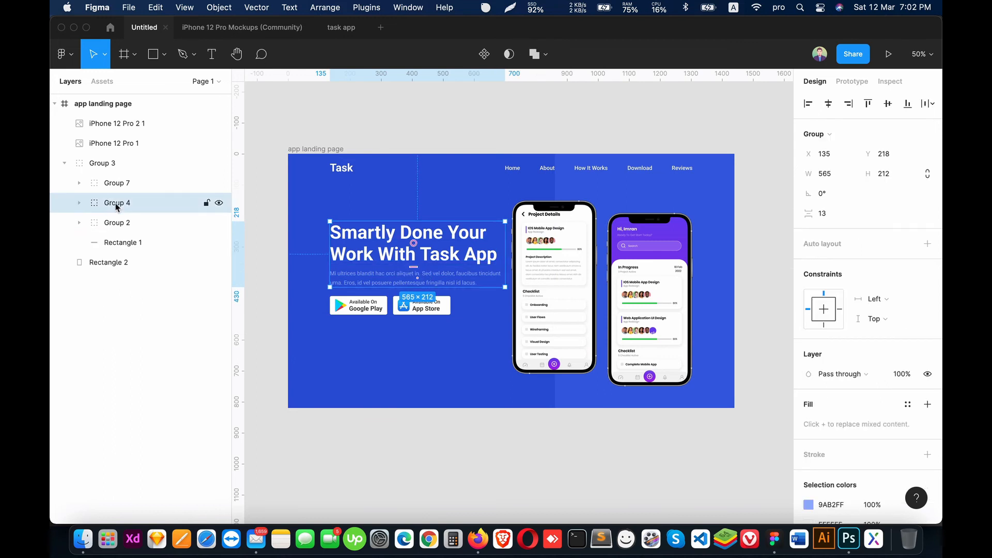
shift+click(114, 183)
mouse_move(411, 260)
mouse_down()
mouse_move(417, 287)
mouse_move(413, 263)
mouse_up()
drag(551, 407, 530, 409)
click(582, 471)
click(666, 195)
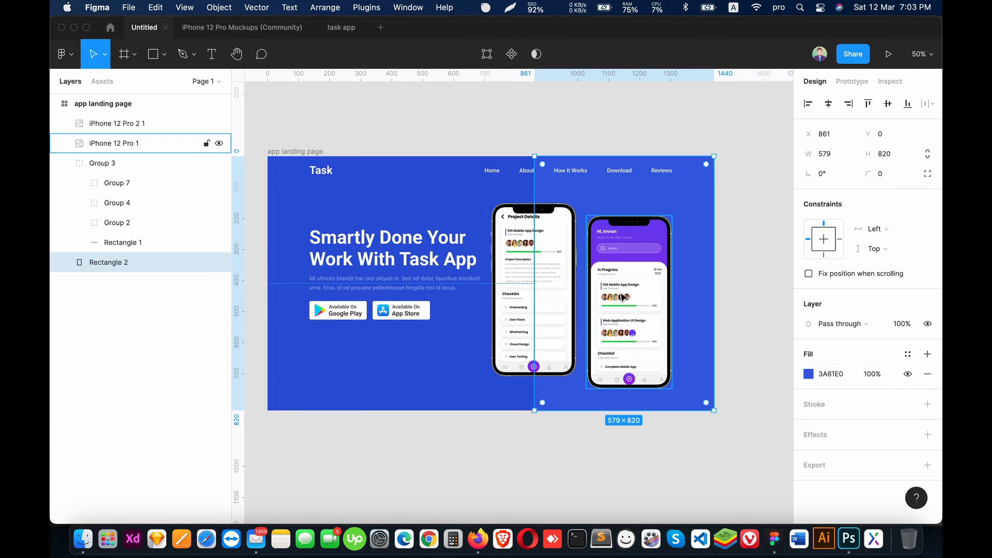
Step: Move the group of navigation links horizontally closer to the Task logo, keeping it on the same line
super+click(494, 172)
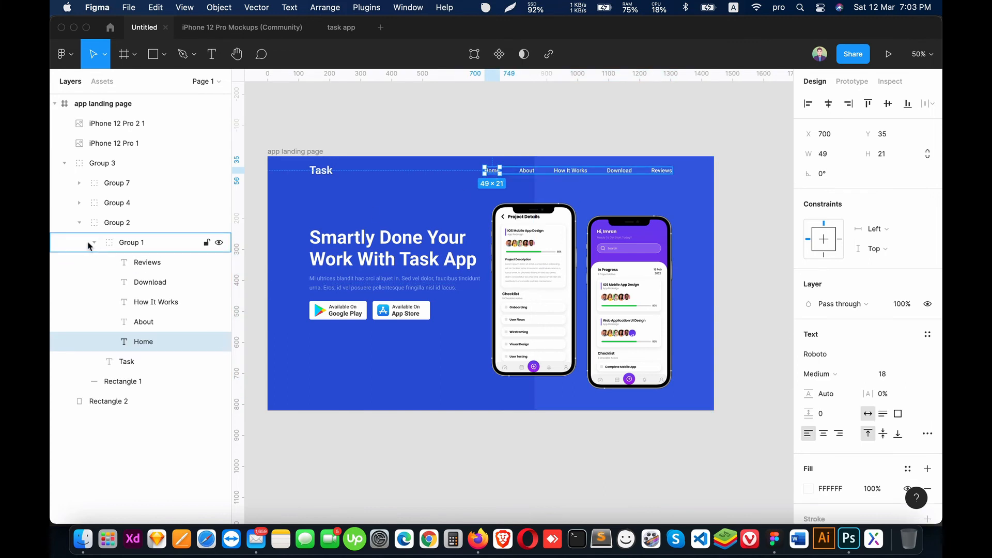
click(137, 243)
click(94, 243)
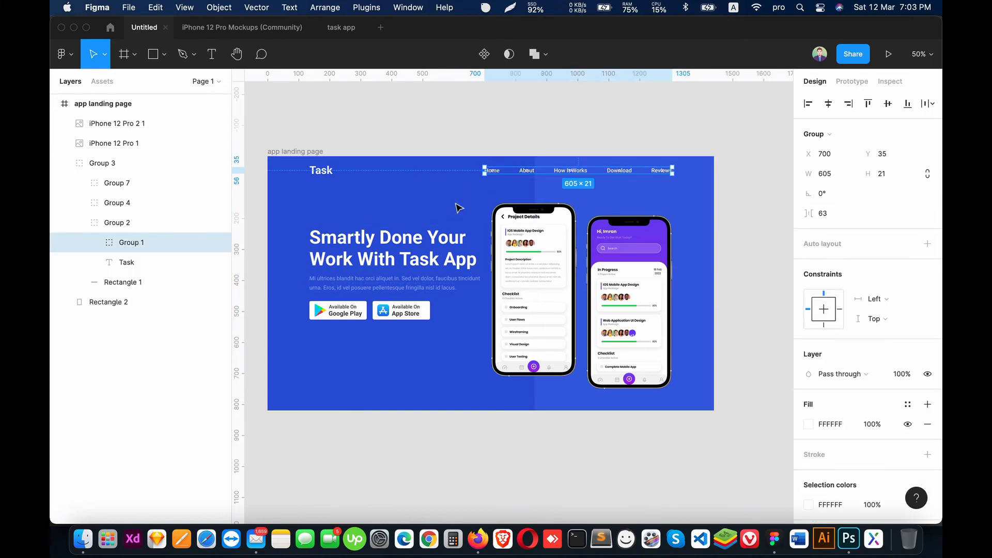
drag(523, 176, 416, 174)
Step: Delete the Download link from the navigation and move Reviews into its place at X 754
double_click(509, 175)
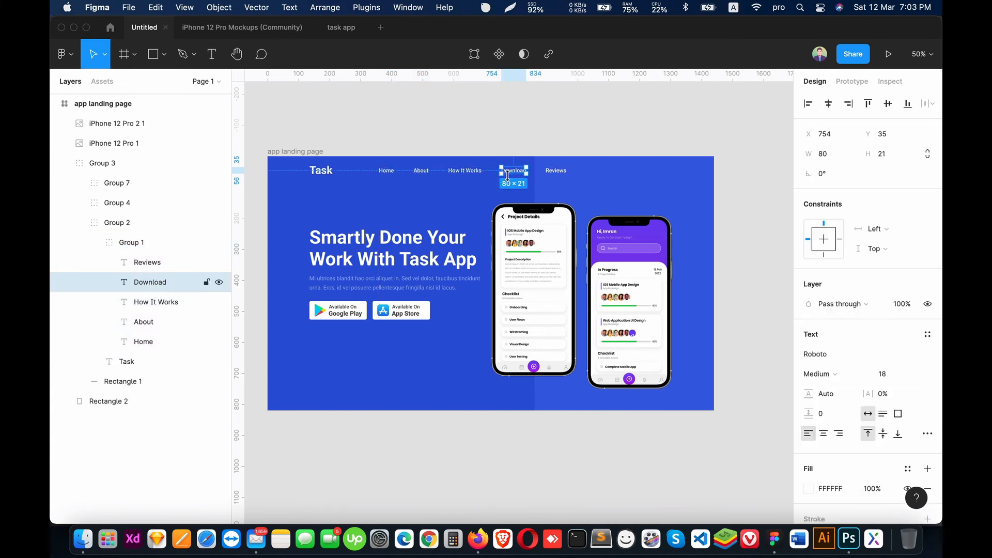
key(Delete)
drag(556, 172, 512, 174)
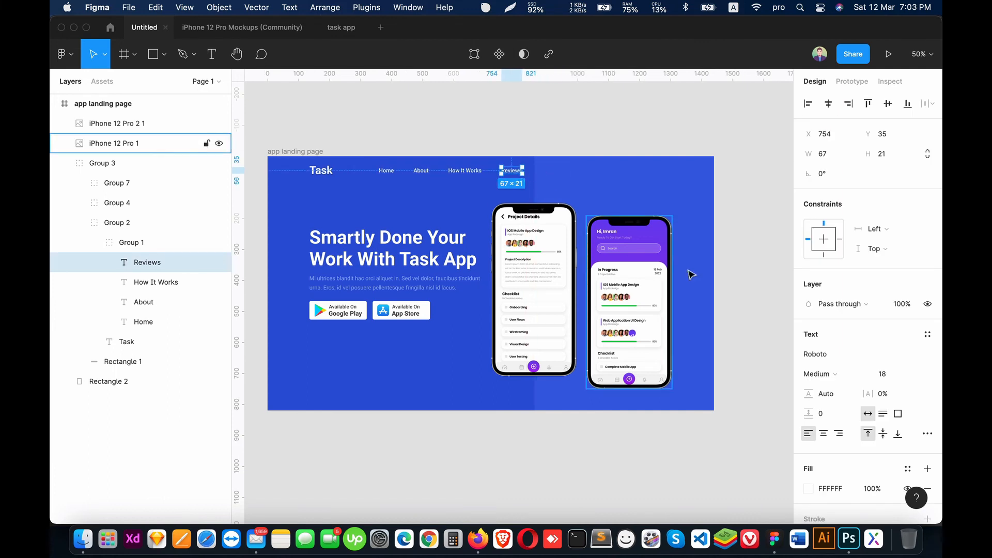
click(777, 264)
Step: Show the layout grid and draw a button rectangle about 123 × 48 in the header beyond the Reviews link
key(ctrl+g)
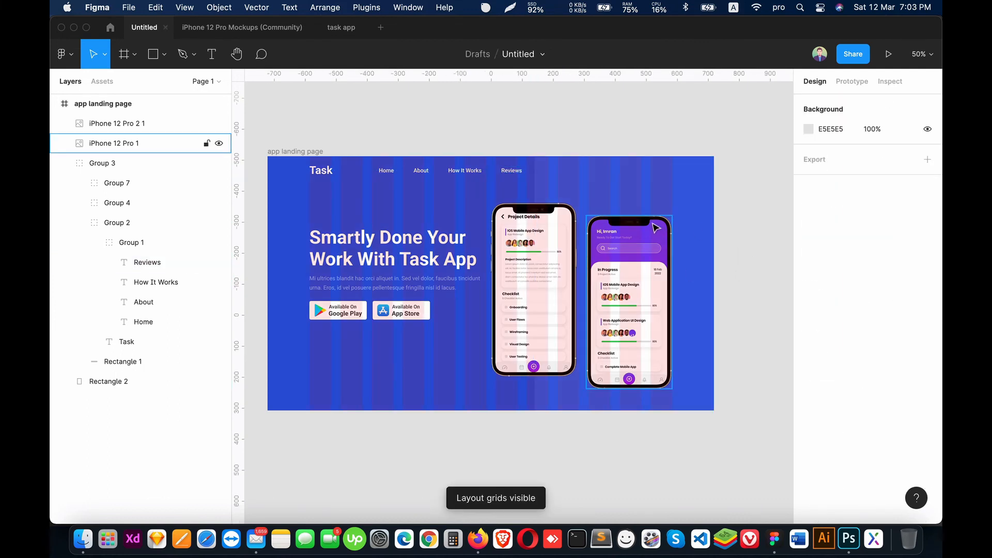
key(shift+0)
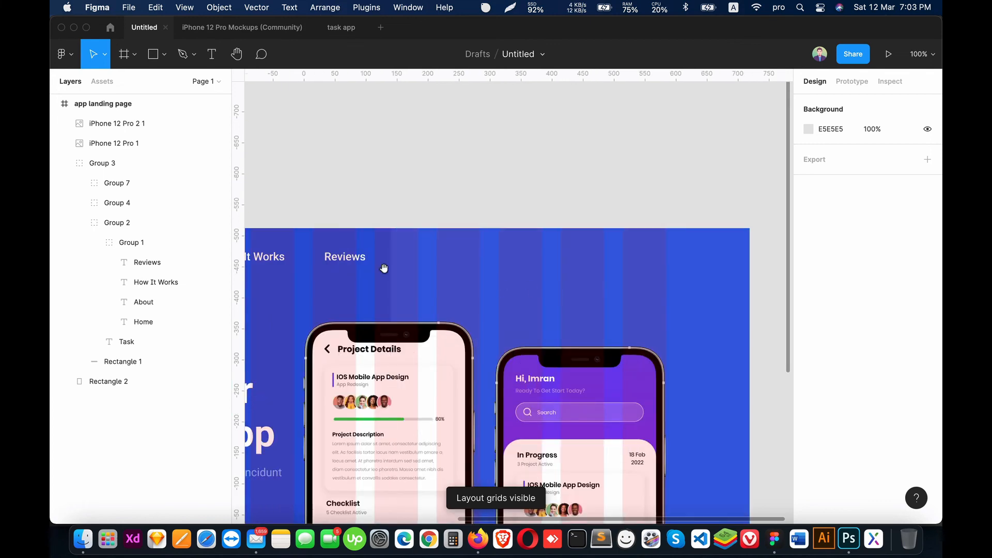
click(101, 243)
click(157, 60)
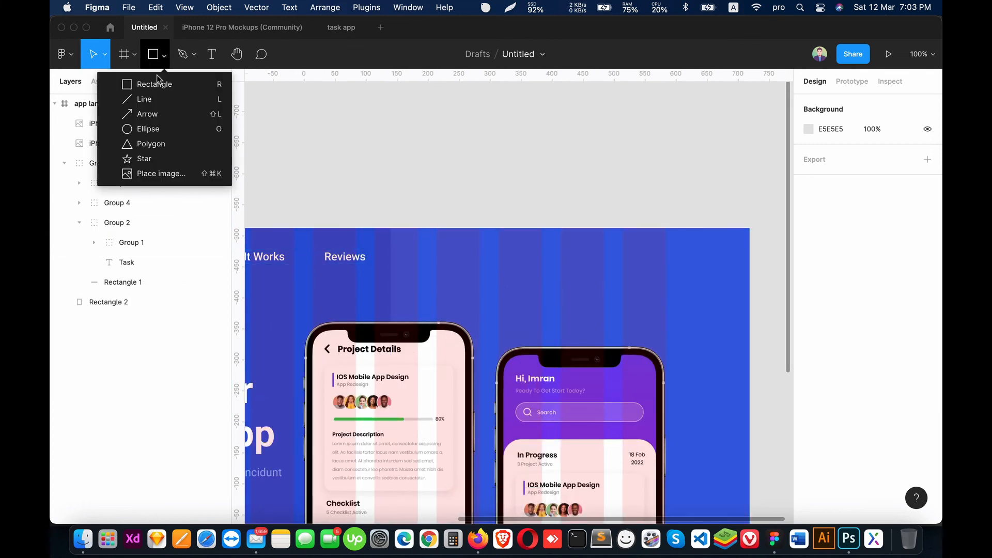
click(148, 82)
key(ctrl+g)
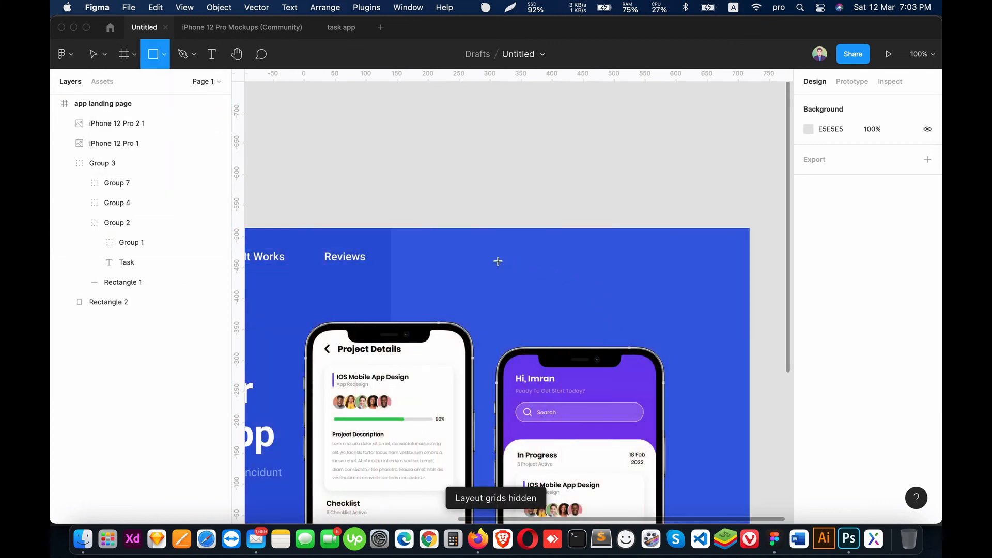
key(ctrl+g)
drag(419, 246, 495, 276)
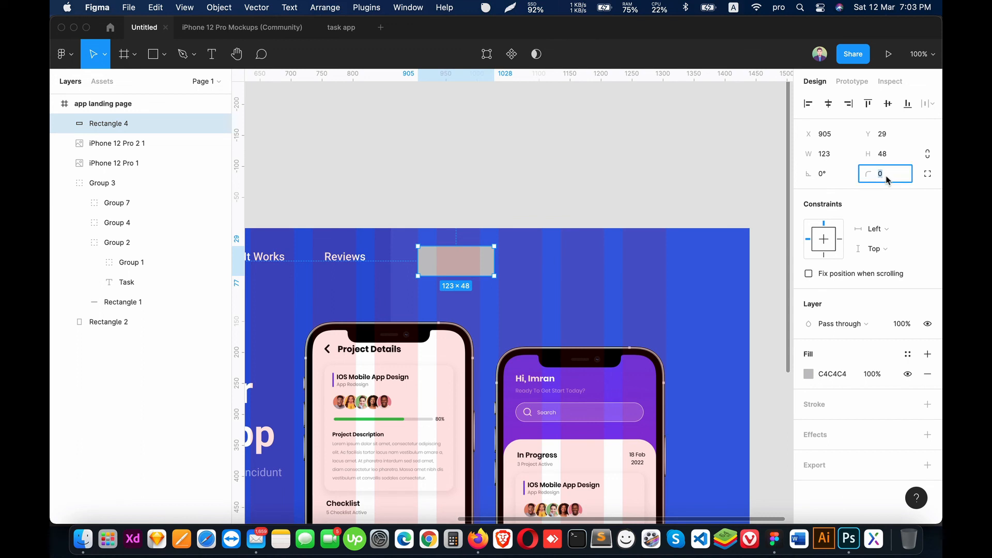
Step: Give the new header rectangle a corner radius of 5 and a white FFFFFF fill
text(5)
key(Return)
click(809, 374)
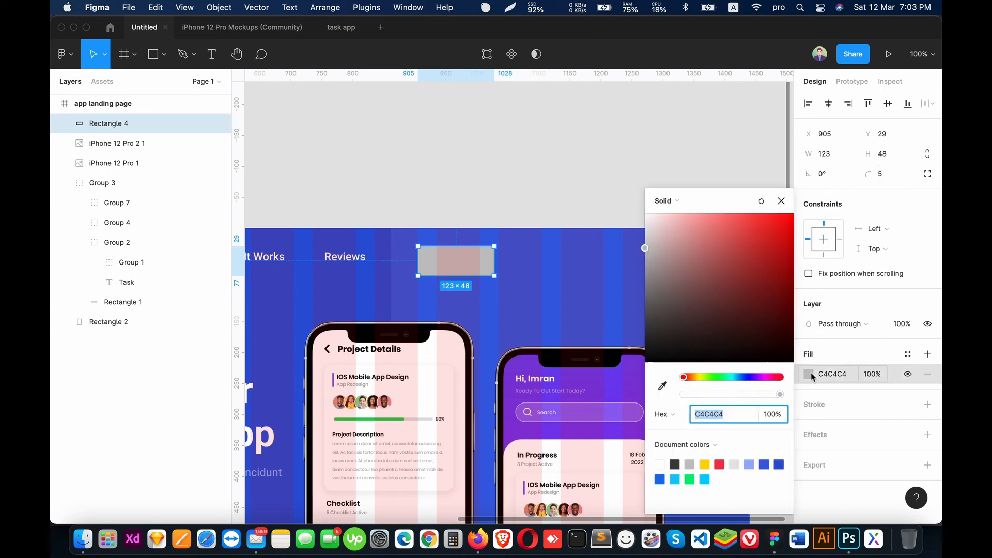
text(FFFFFF)
key(Return)
click(563, 253)
Step: Hide the layout grid, place the white rectangle's layer just above Rectangle 1 in Group 3, and align both on their vertical centers
key(ctrl+g)
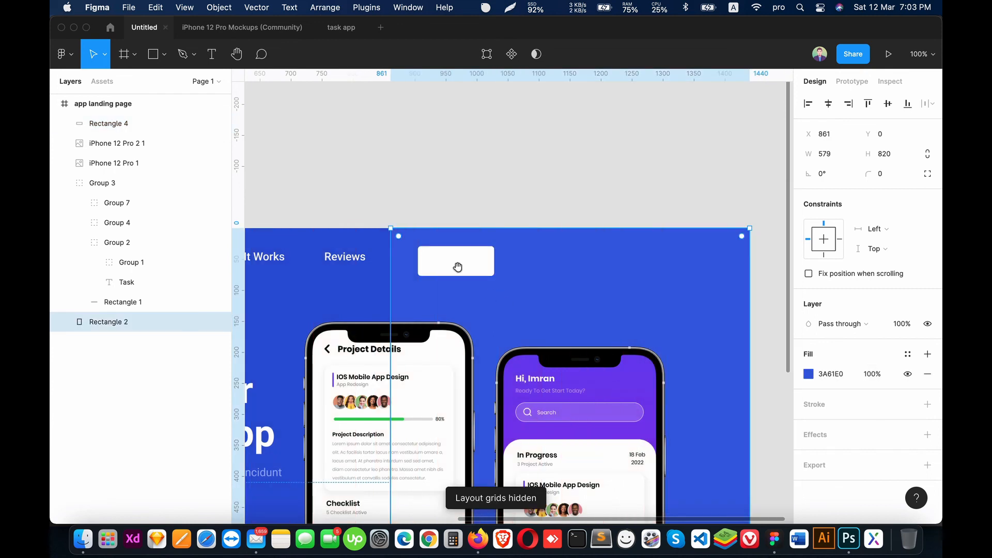
drag(458, 266, 582, 259)
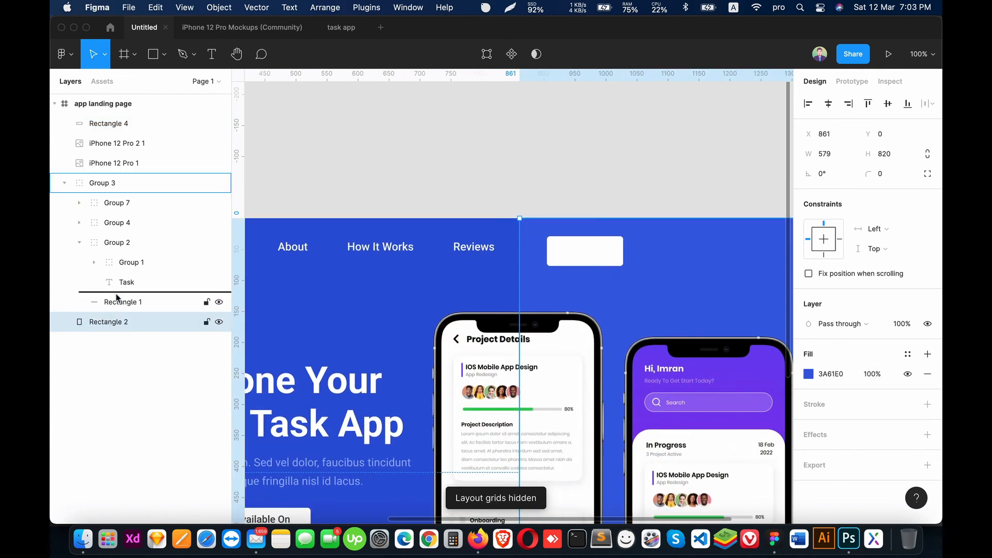
click(571, 250)
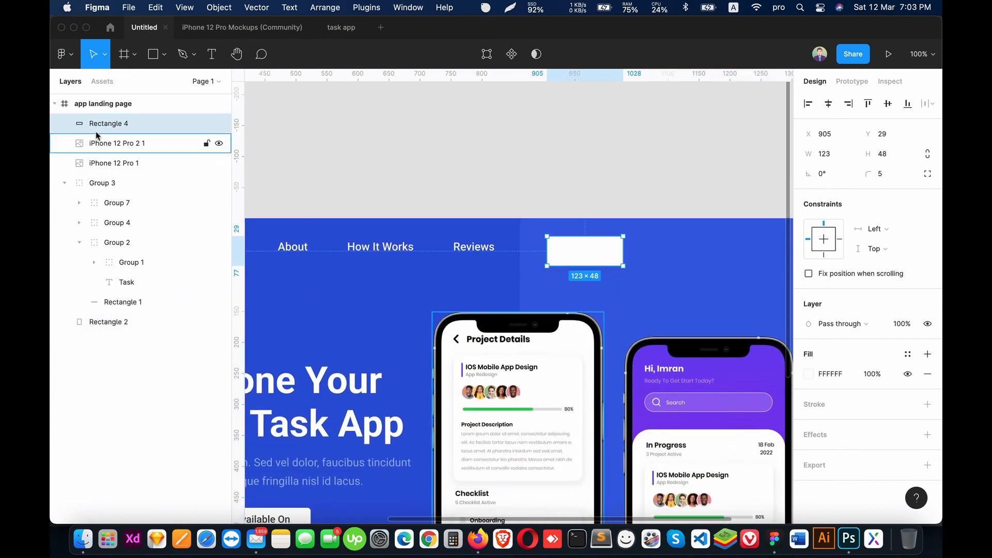
drag(96, 129, 118, 292)
shift+click(144, 304)
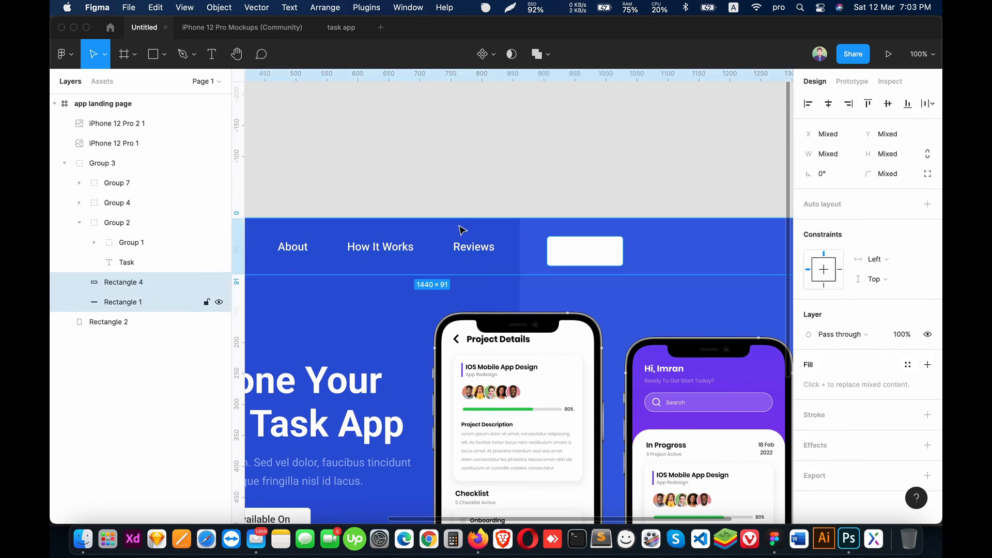
click(888, 104)
Step: Show the layout grid and move the white button rectangle to the outer edge of the last column, at X 1182, Y 21
click(638, 179)
super+click(591, 246)
key(ctrl+g)
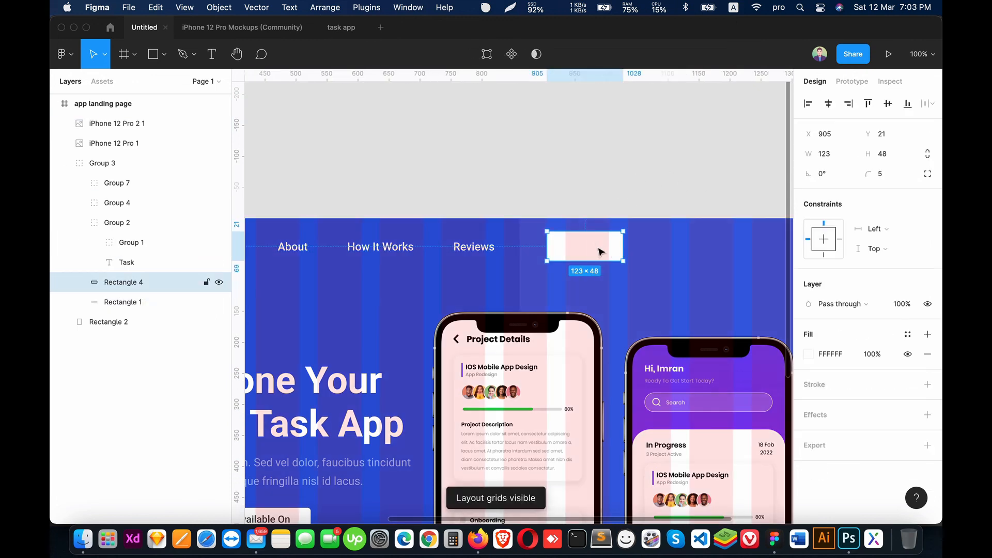
drag(600, 250, 733, 251)
scroll(734, 250, right, 5)
drag(558, 253, 595, 250)
key(ctrl+g)
Step: Add the text "Download Now" and move it onto the white header button
key(t)
click(479, 283)
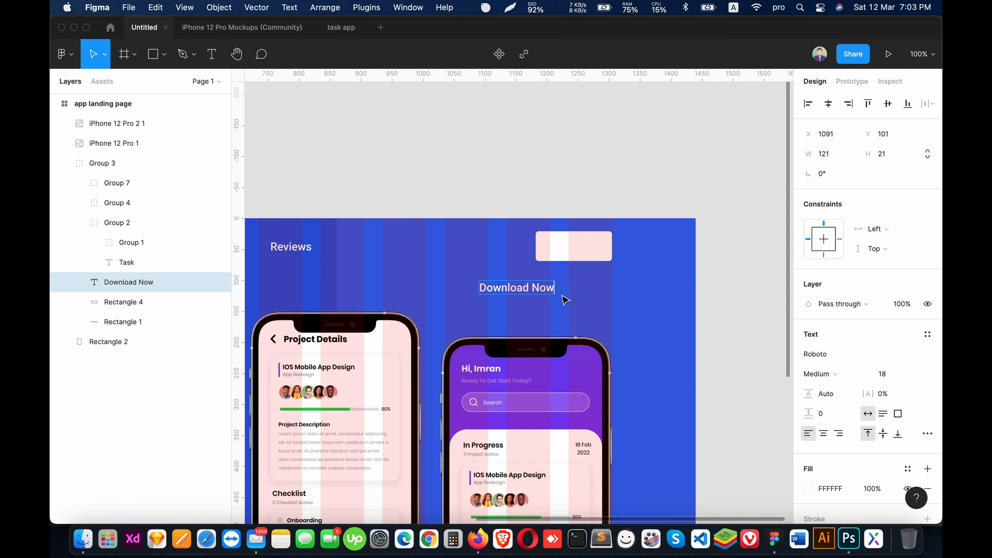
key(Escape)
drag(524, 292, 578, 252)
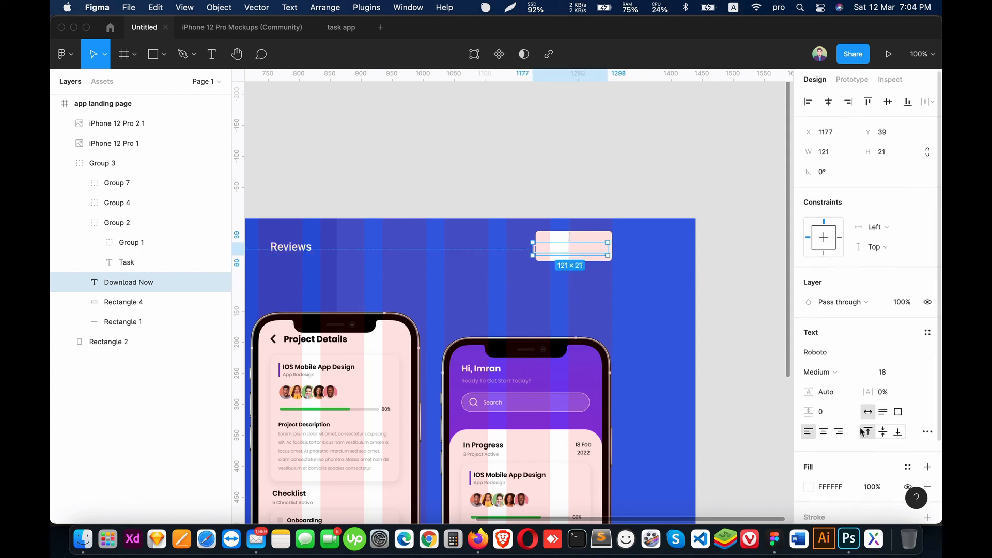
Step: Set the Download Now text's fill to dark grey 4E4E4E
scroll(848, 421, down, 3)
click(809, 388)
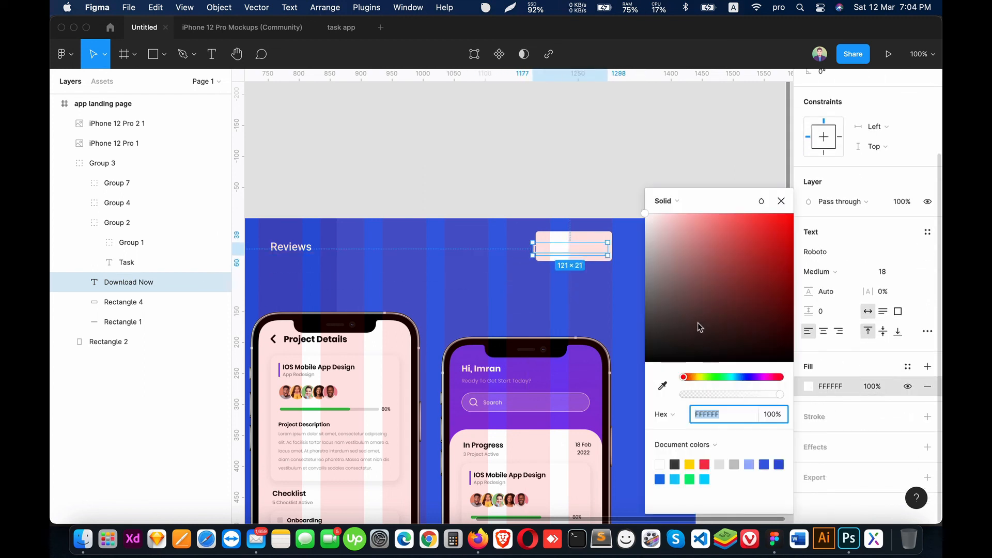
drag(697, 323, 633, 322)
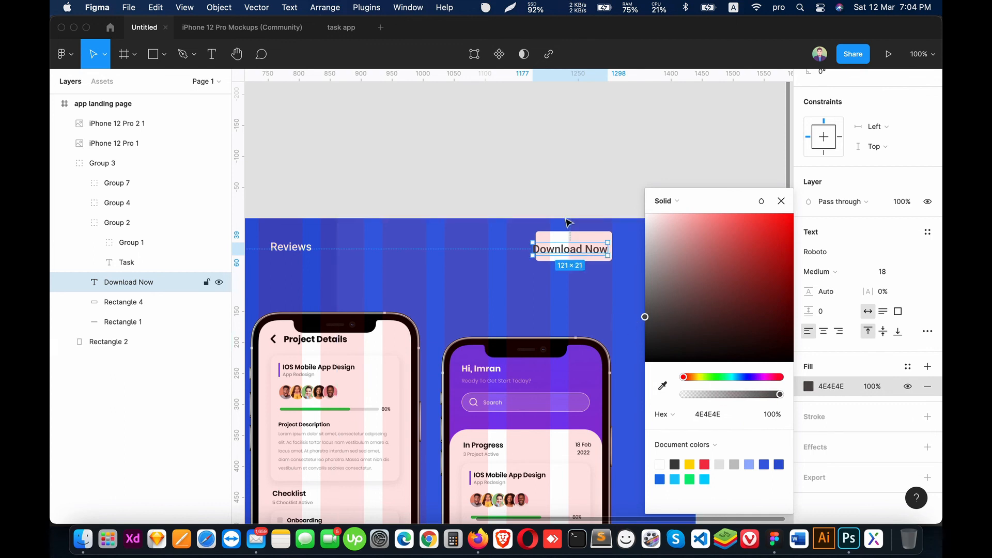
Step: Align the Download Now text and the button rectangle on their horizontal and vertical centers
click(115, 300)
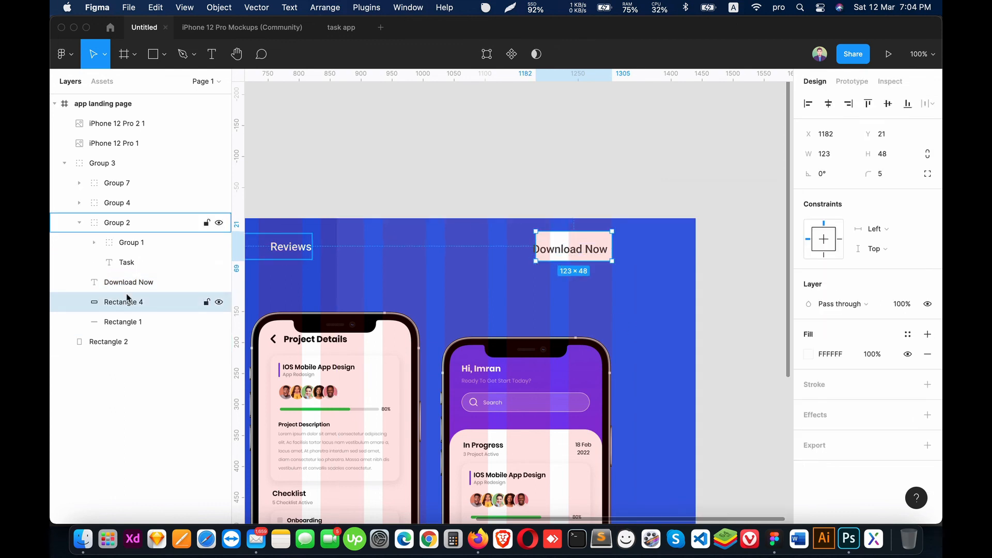
shift+click(128, 282)
click(828, 104)
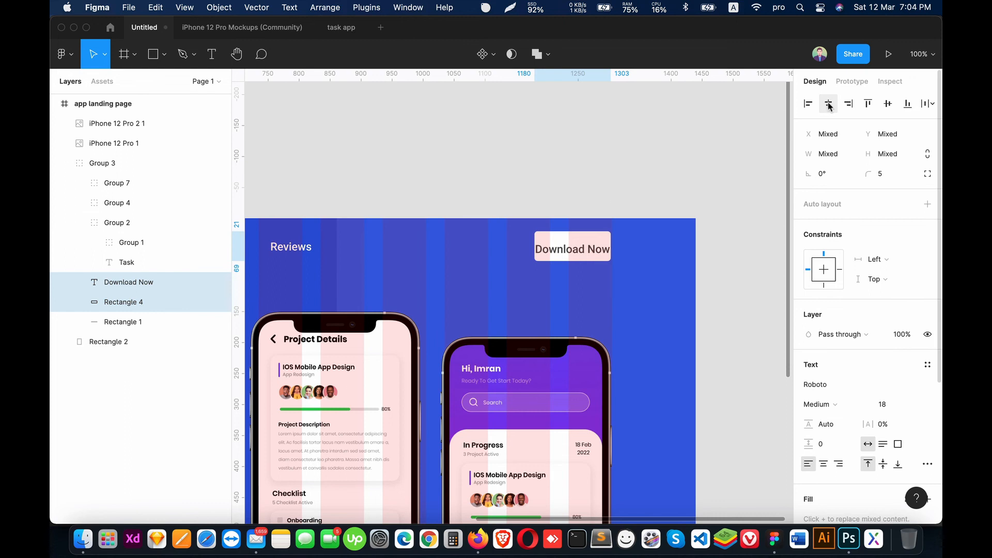
click(888, 103)
click(609, 135)
Step: Widen the button rectangle from its inner edge to 143 and recenter the Download Now text on it
click(548, 238)
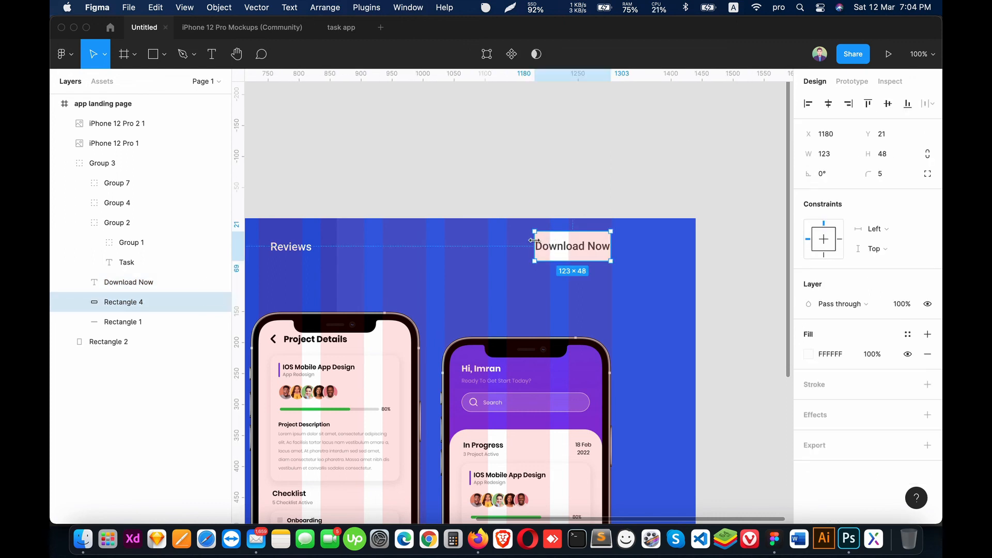
drag(535, 240, 521, 240)
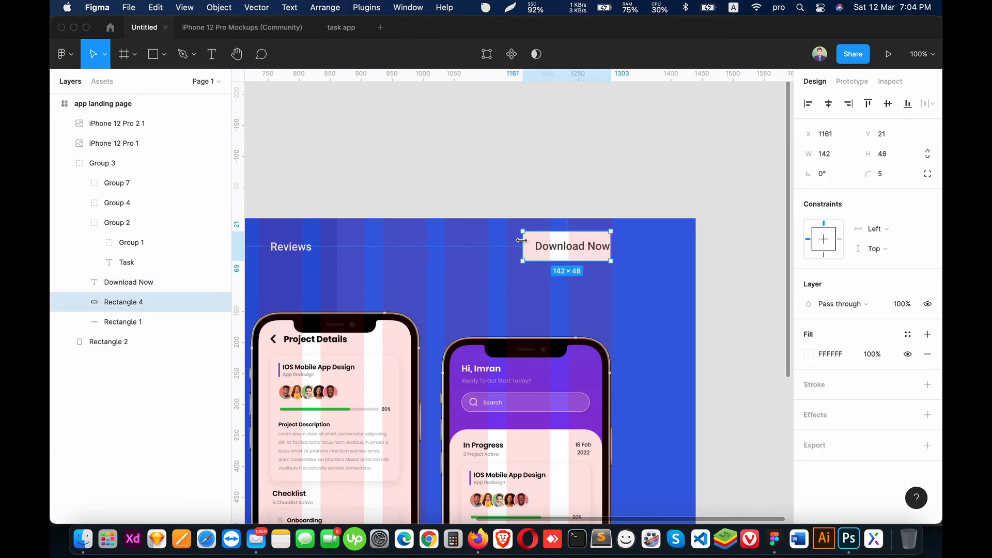
shift+click(116, 286)
click(809, 104)
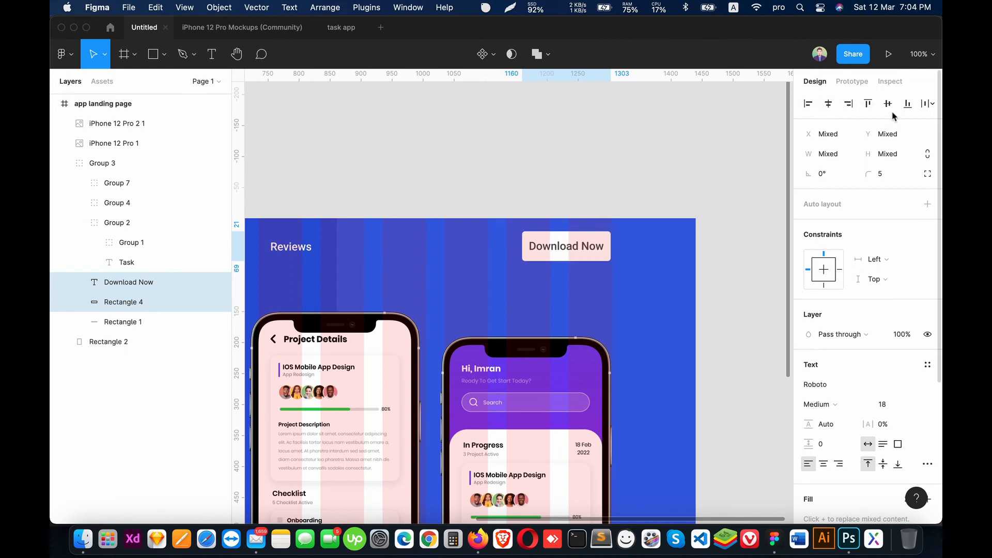
Step: Group the Download Now text with its button rectangle and hide the layout grid
key(super+g)
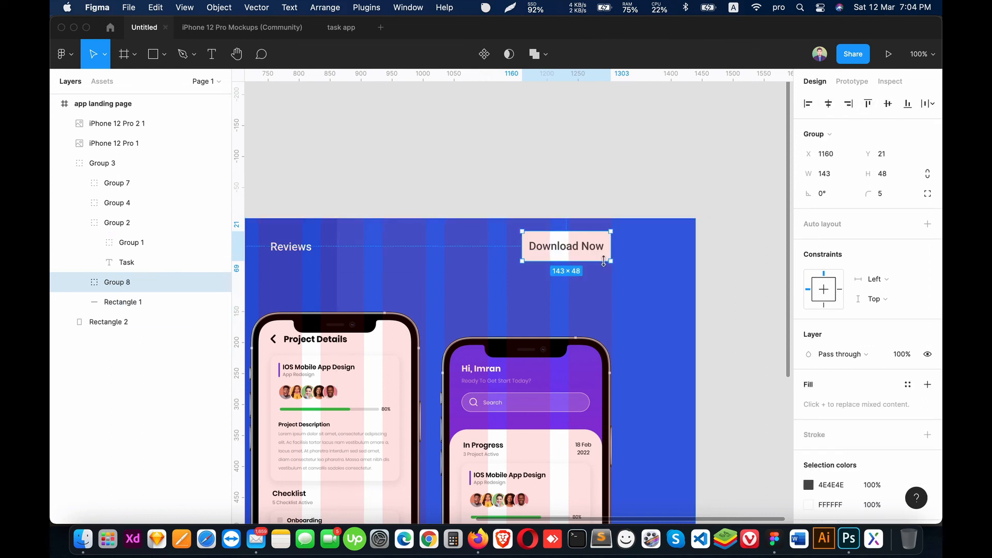
key(ctrl+g)
click(646, 212)
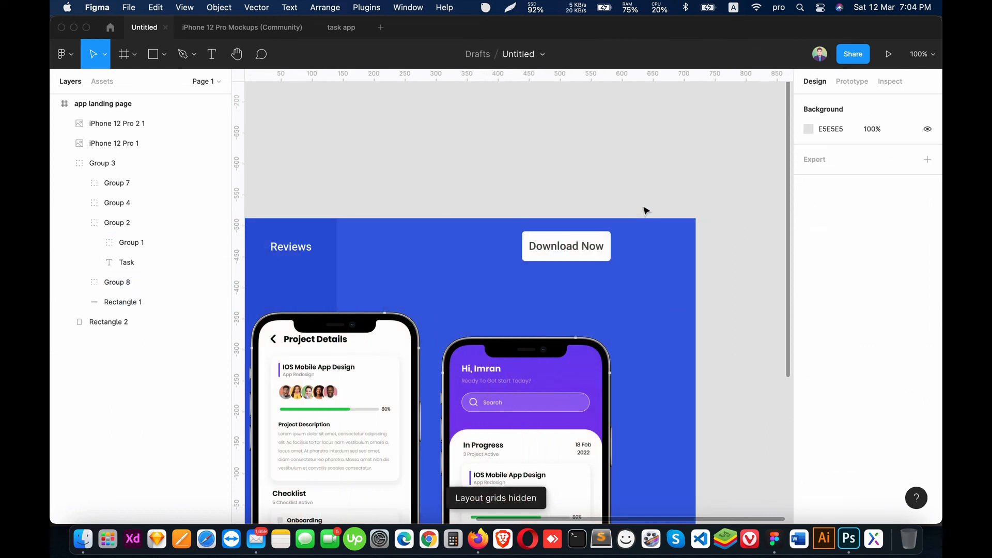
Step: Examine the whole landing page hero, including the header and the empty canvas below it
key(super+minus)
key(super+minus)
drag(502, 342, 540, 296)
key(super+plus)
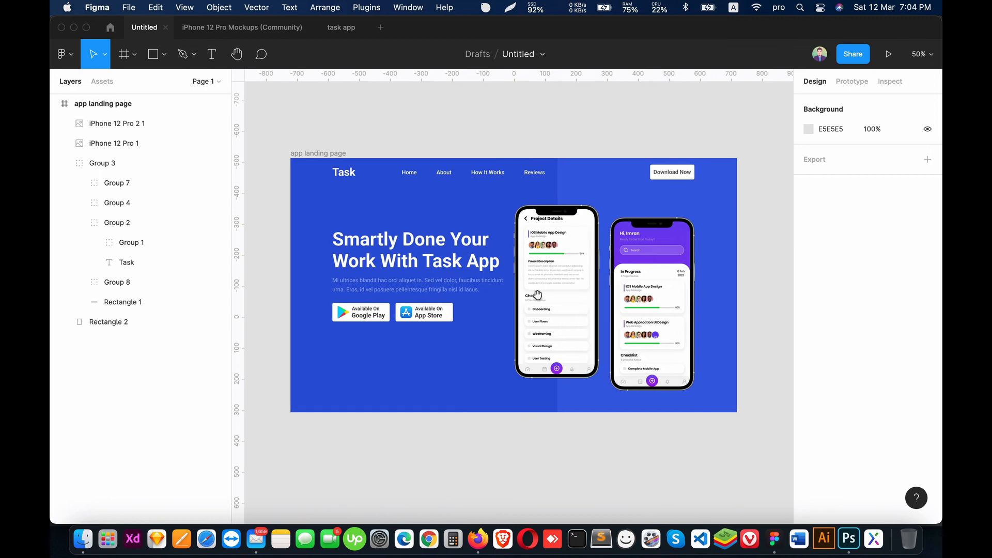
scroll(561, 324, up, 3)
scroll(562, 324, down, 5)
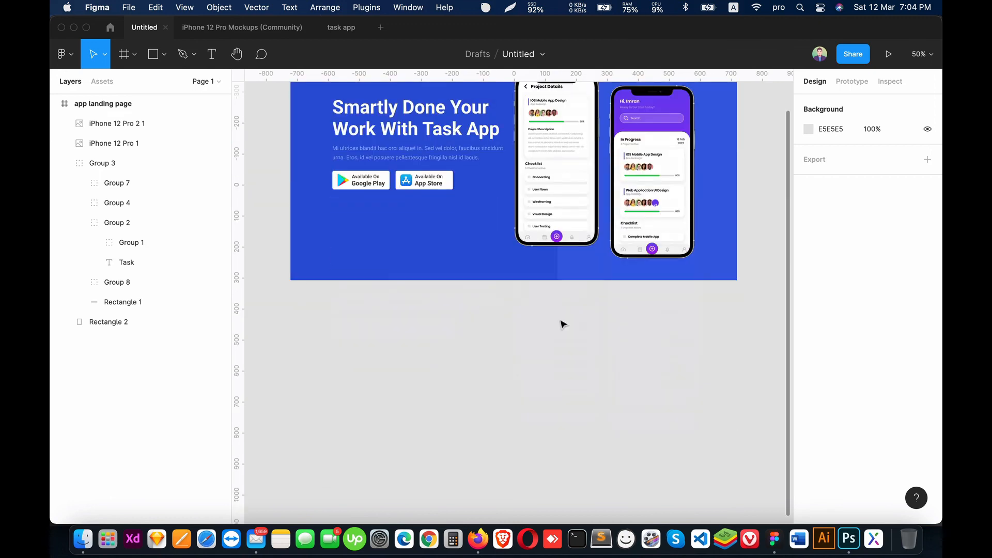
scroll(563, 324, up, 3)
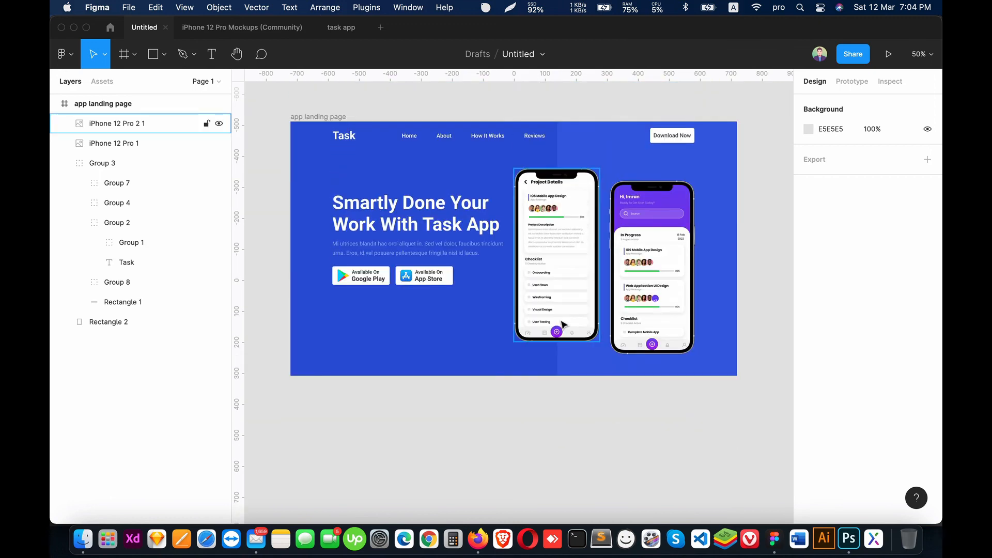